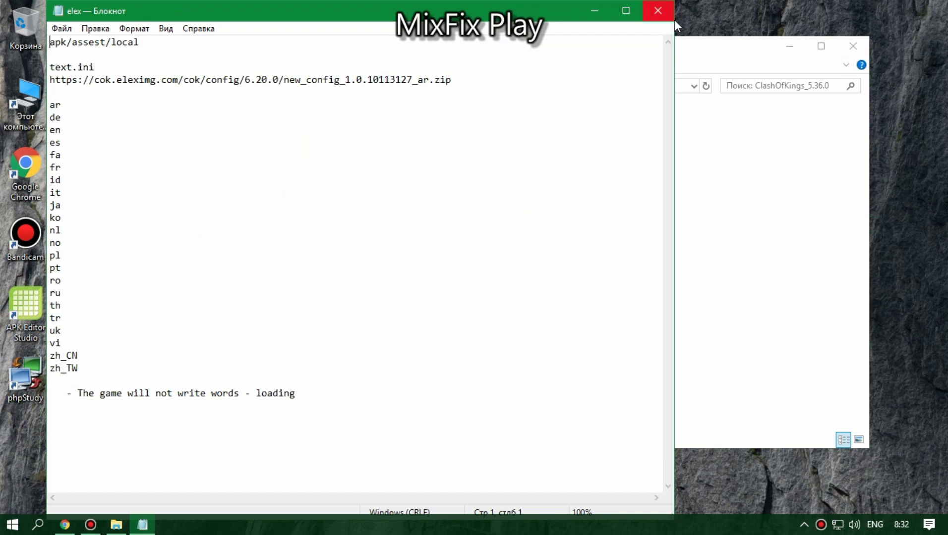
Step: Close the elex notes and open the Visual folder inside Install
{"action": "left_click", "coordinate": [658, 10]}
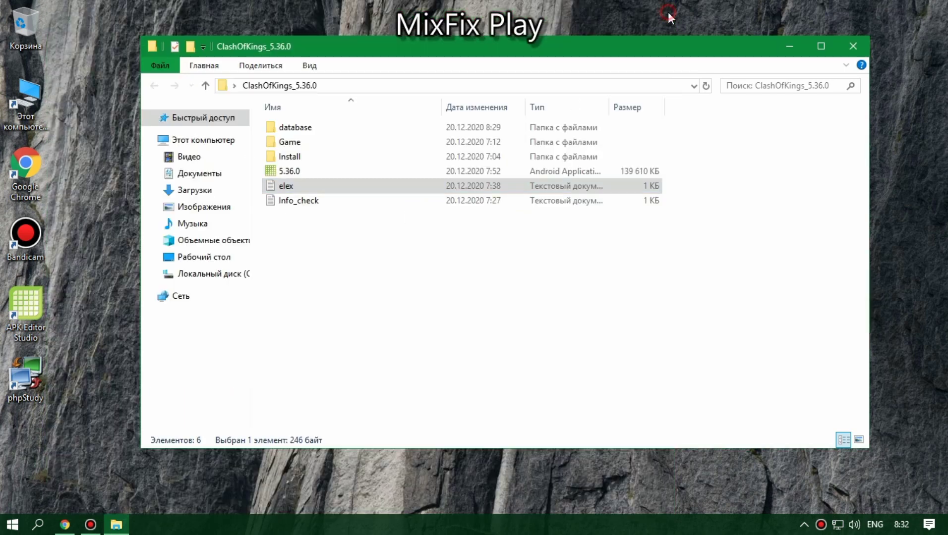
{"action": "double_click", "coordinate": [297, 156]}
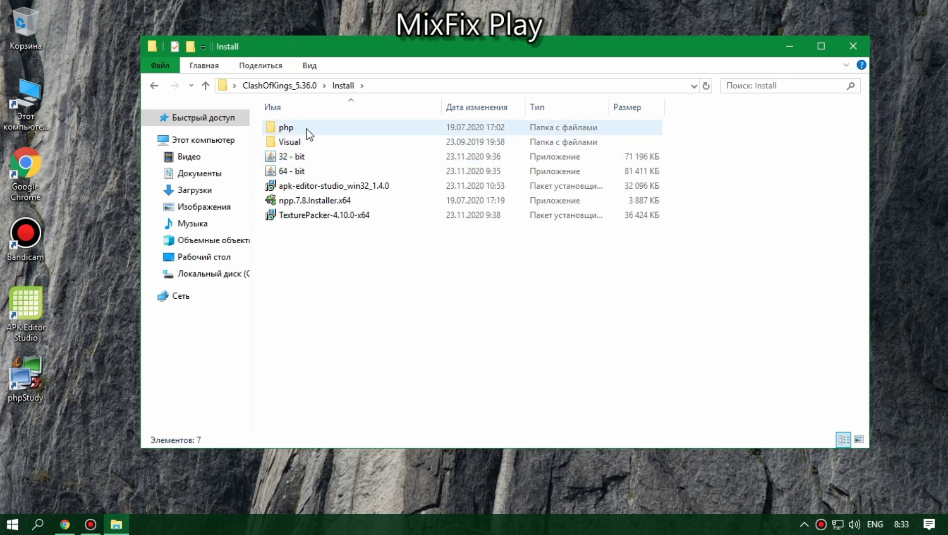
{"action": "left_click", "coordinate": [296, 143]}
{"action": "left_click_drag", "start_coordinate": [307, 266], "coordinate": [365, 299]}
{"action": "double_click", "coordinate": [316, 140]}
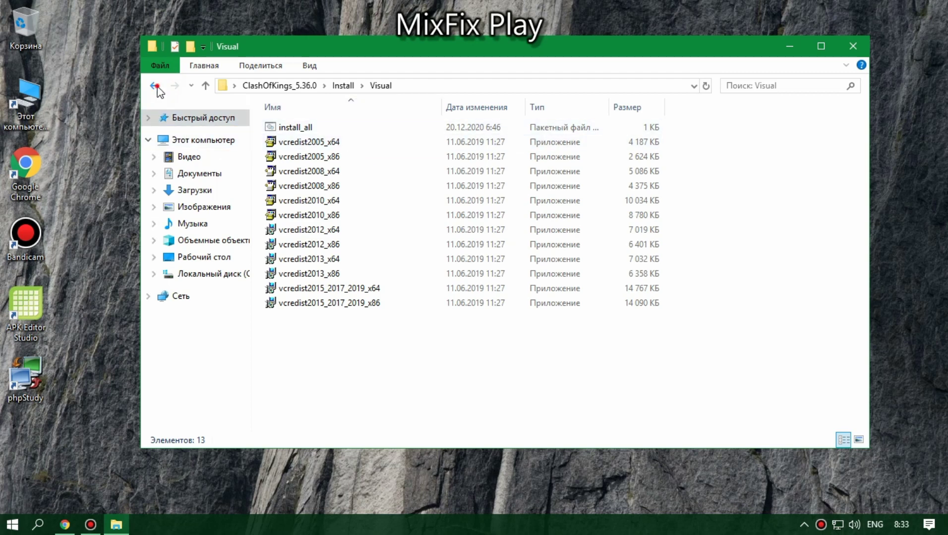
Step: Look into Install's php folder, then return to the ClashOfKings_5.36.0 root
{"action": "left_click", "coordinate": [154, 86]}
{"action": "double_click", "coordinate": [298, 133]}
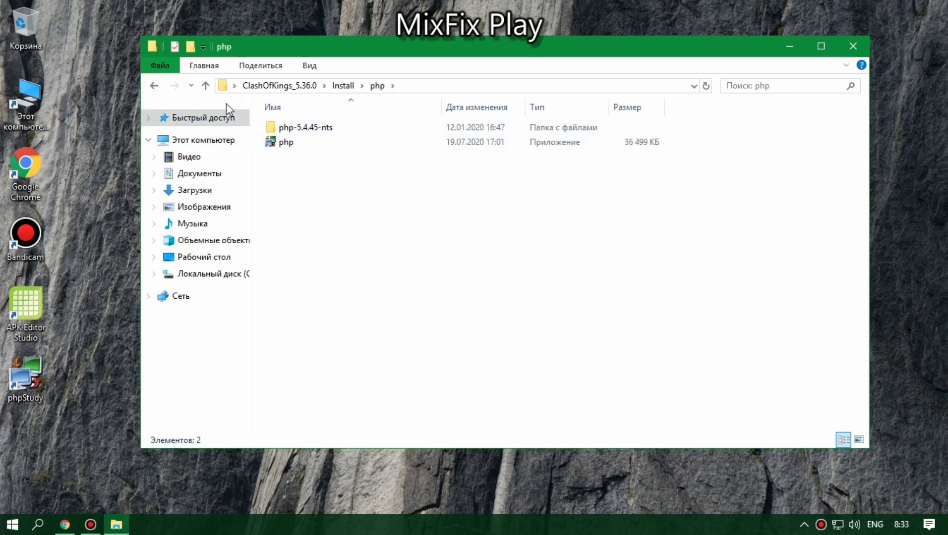
{"action": "left_click", "coordinate": [154, 86]}
{"action": "left_click", "coordinate": [155, 86]}
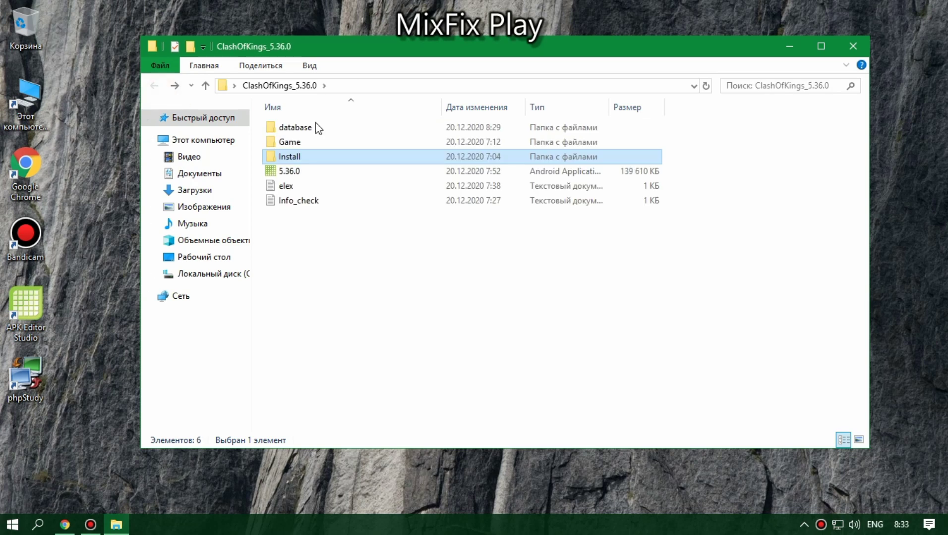
Step: Drill from Game through SQL, WWW and gameservice into resource, then back out to Game
{"action": "double_click", "coordinate": [317, 142]}
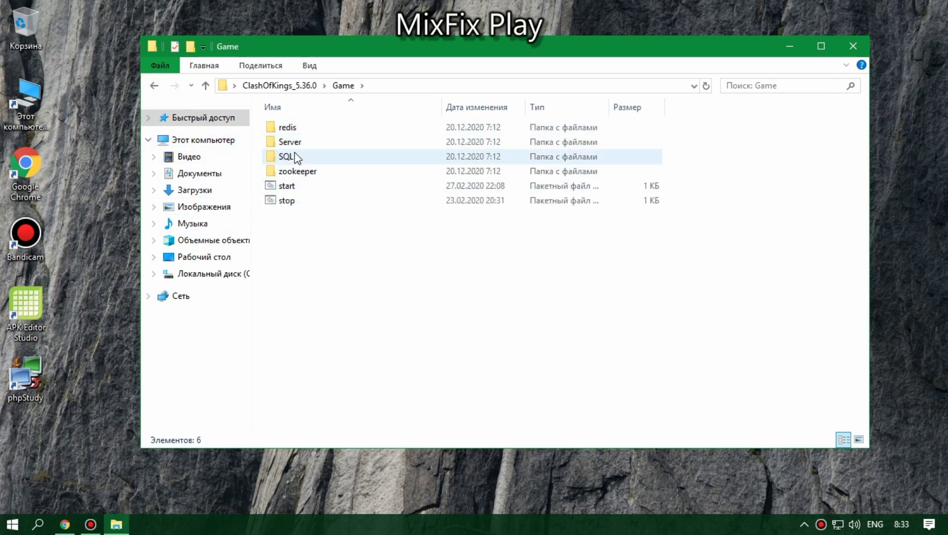
{"action": "double_click", "coordinate": [294, 157]}
{"action": "double_click", "coordinate": [314, 128]}
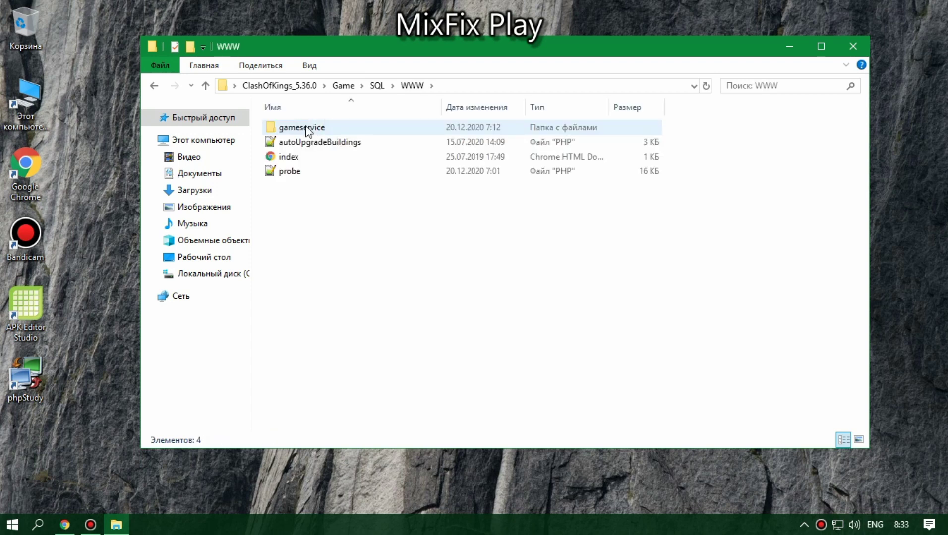
{"action": "double_click", "coordinate": [314, 127]}
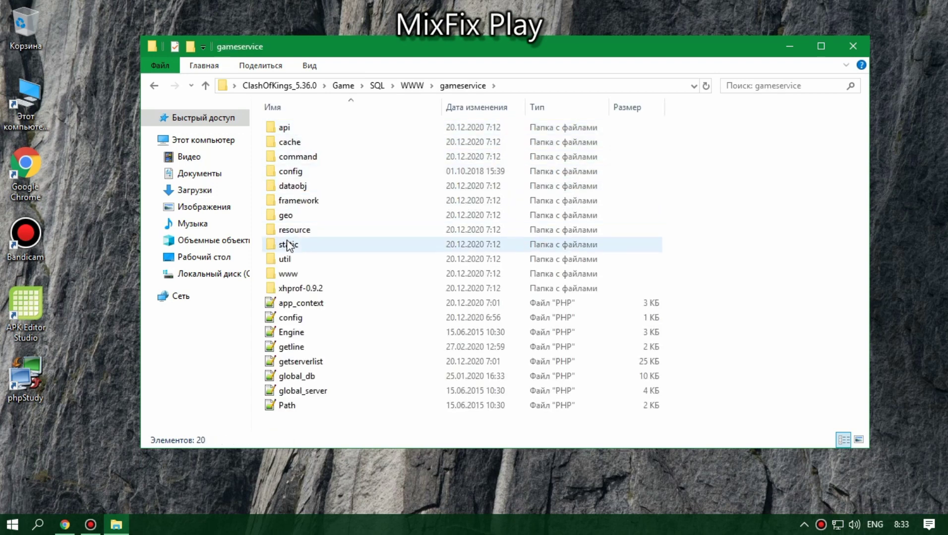
{"action": "double_click", "coordinate": [291, 231]}
{"action": "left_click", "coordinate": [303, 128]}
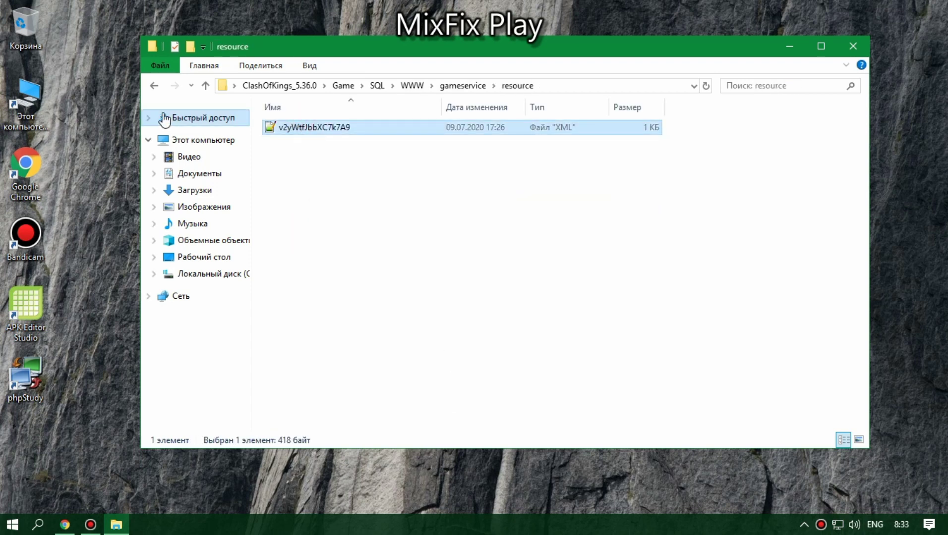
{"action": "left_click", "coordinate": [154, 86]}
{"action": "left_click", "coordinate": [154, 86]}
{"action": "left_click", "coordinate": [154, 86]}
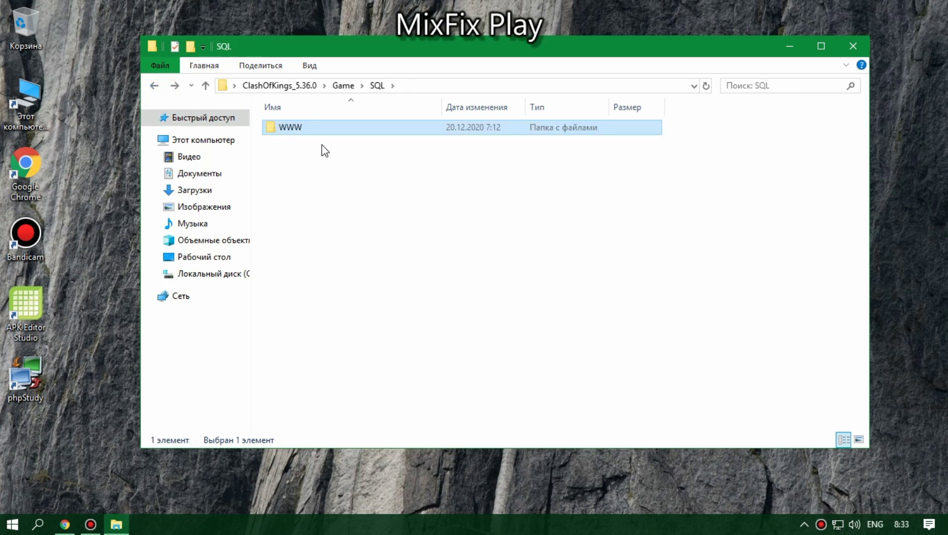
{"action": "left_click", "coordinate": [163, 86]}
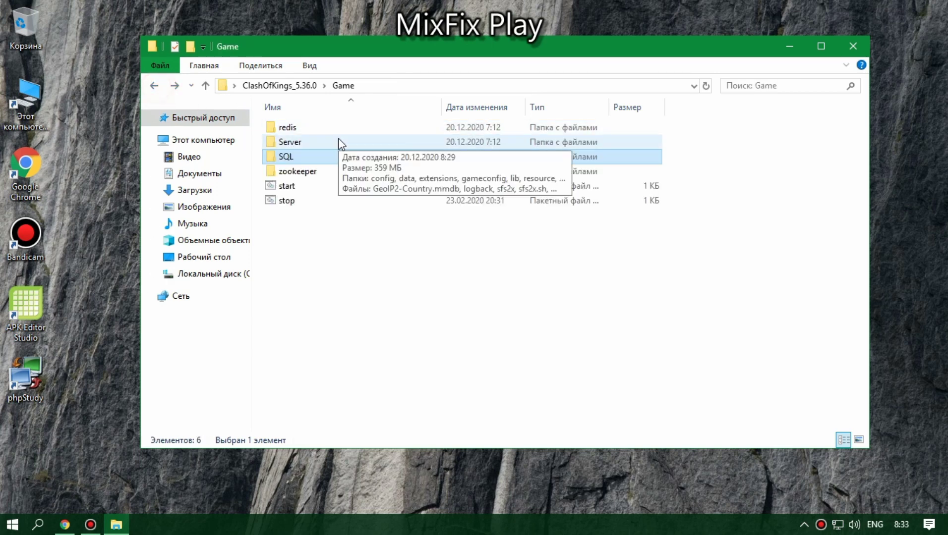
Step: Inspect Server's resource06.12.20 and resource folders, searching resource for 'ser'
{"action": "double_click", "coordinate": [280, 142]}
{"action": "left_click", "coordinate": [312, 213]}
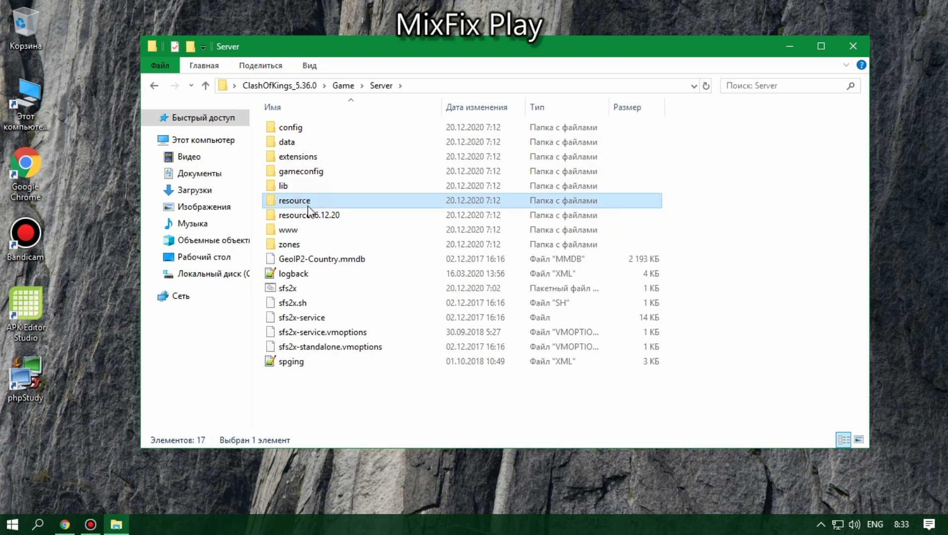
{"action": "left_click", "coordinate": [298, 199]}
{"action": "double_click", "coordinate": [307, 213]}
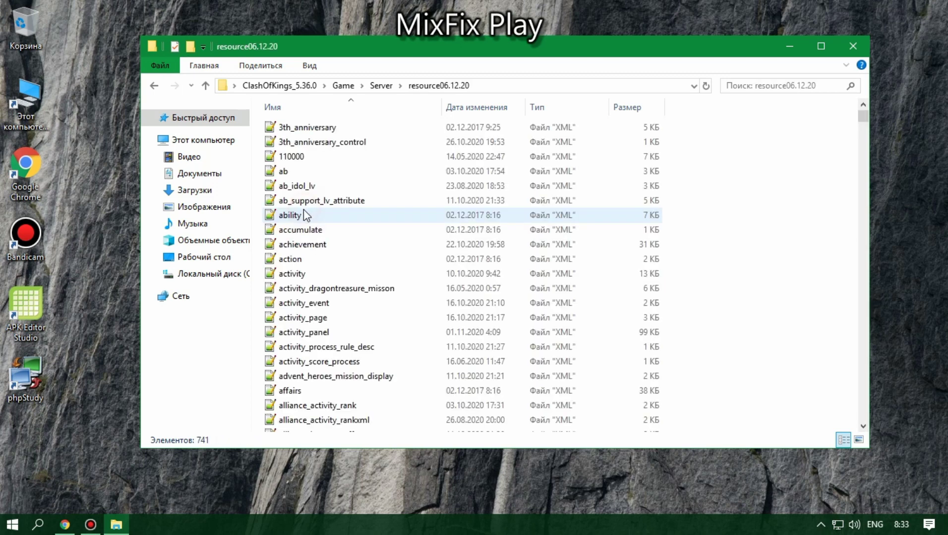
{"action": "left_click", "coordinate": [157, 87]}
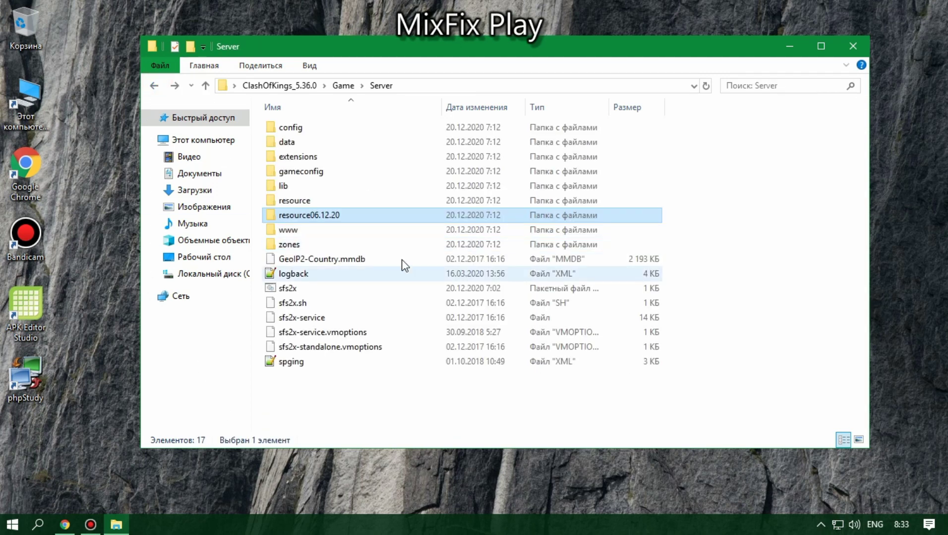
{"action": "left_click", "coordinate": [315, 202]}
{"action": "double_click", "coordinate": [317, 204]}
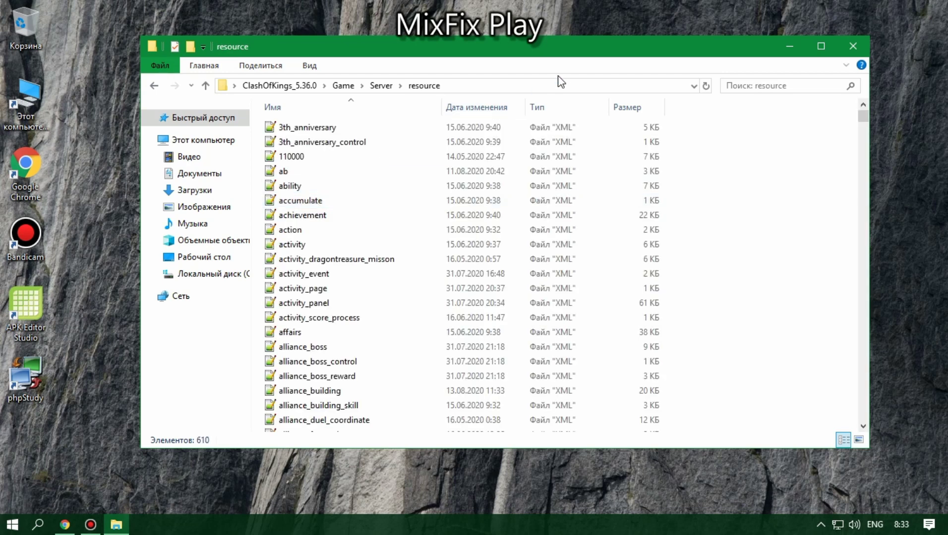
{"action": "left_click", "coordinate": [740, 91]}
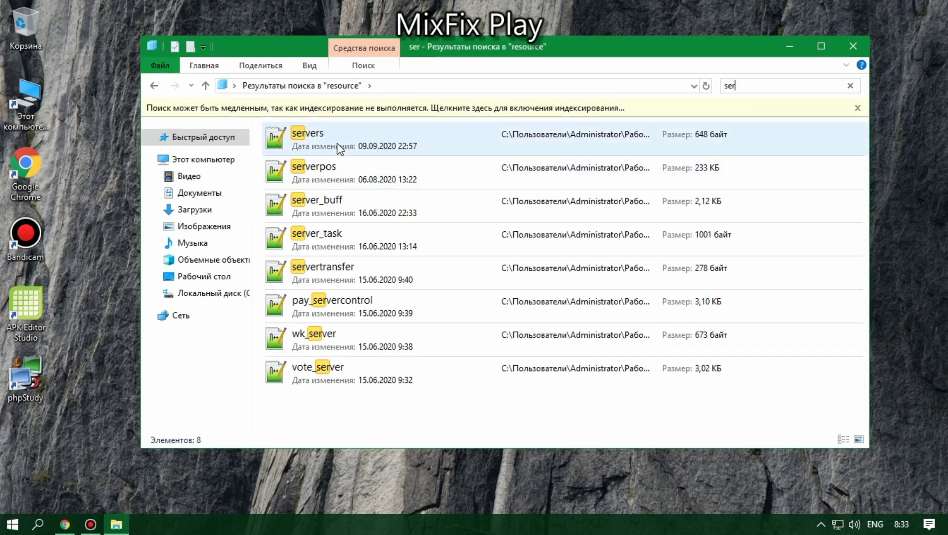
{"action": "left_click", "coordinate": [336, 142]}
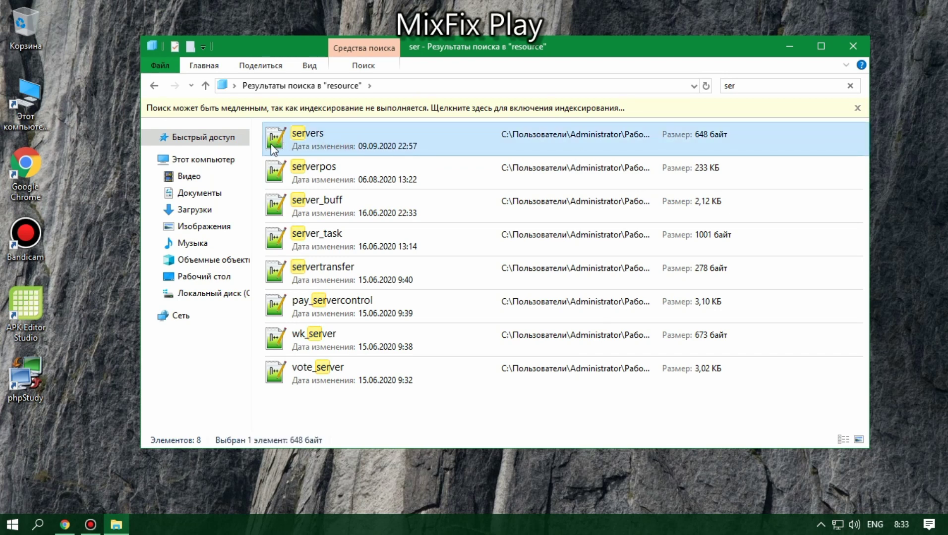
{"action": "left_click", "coordinate": [154, 86]}
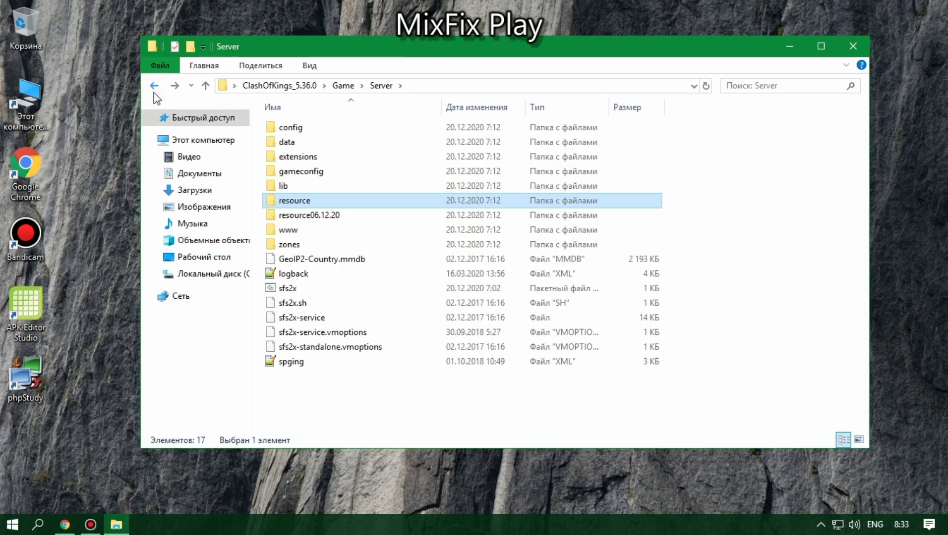
{"action": "left_click", "coordinate": [154, 86]}
Step: Open Server\extensions\COK1 and select the config properties file
{"action": "double_click", "coordinate": [317, 138]}
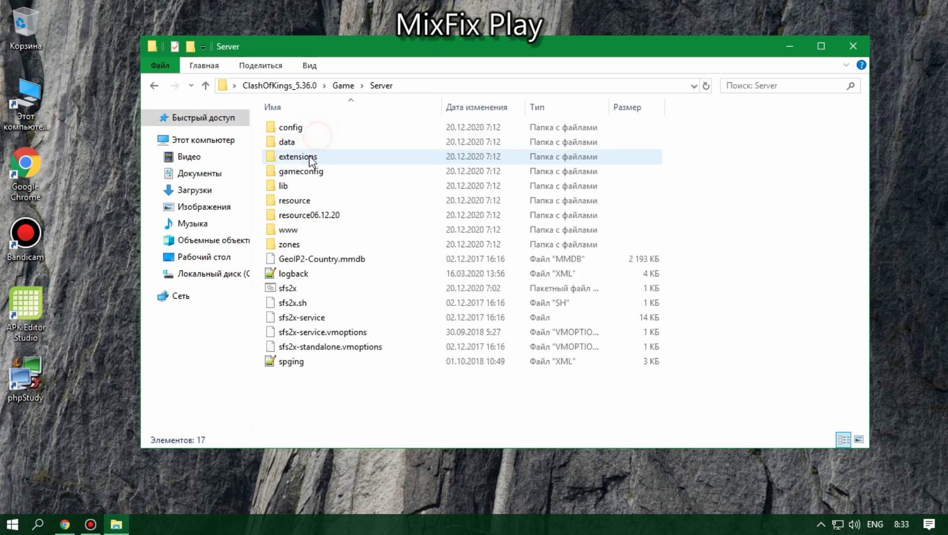
{"action": "double_click", "coordinate": [298, 156]}
{"action": "double_click", "coordinate": [295, 142]}
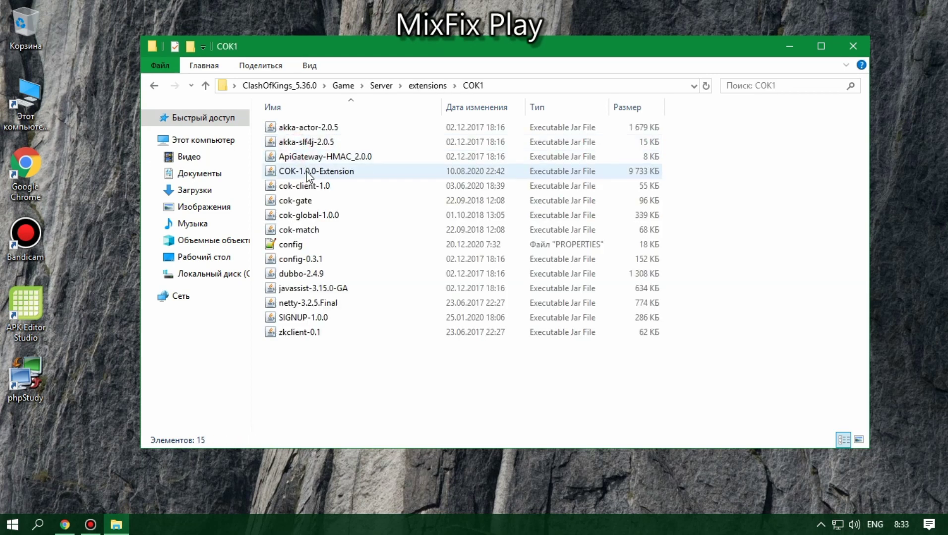
{"action": "left_click", "coordinate": [310, 172]}
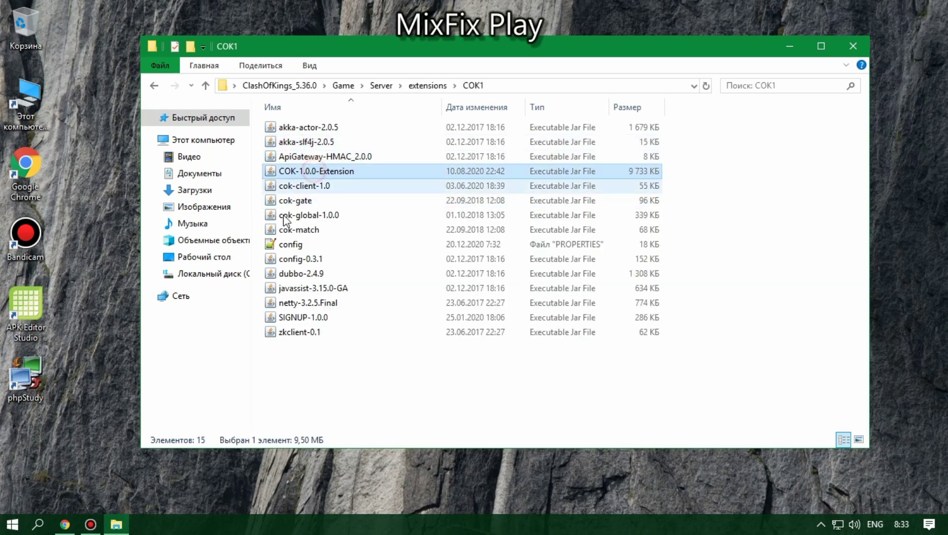
{"action": "left_click", "coordinate": [277, 248]}
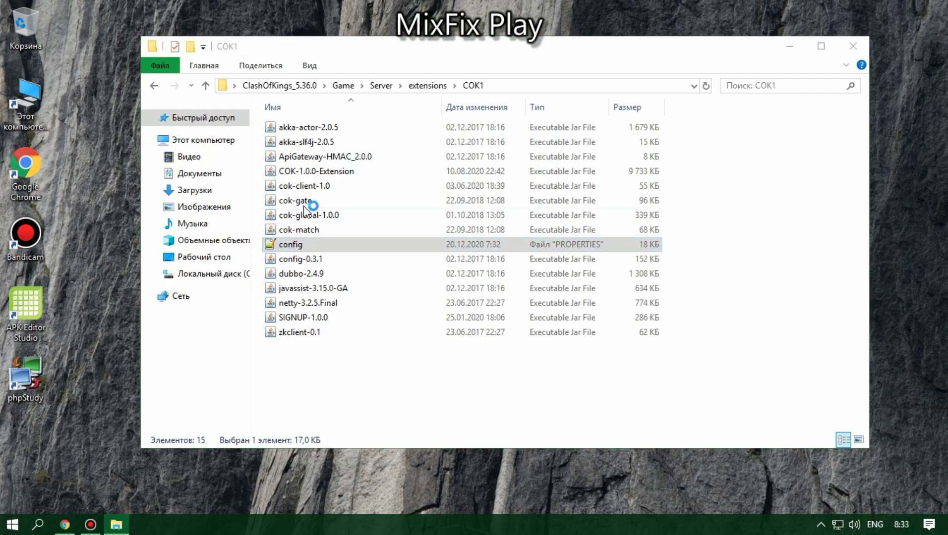
Step: Scroll through config.properties, marking the download-by-platform comment and the amazon URL line
{"action": "scroll", "coordinate": [89, 122], "scroll_direction": "down", "scroll_amount": 17}
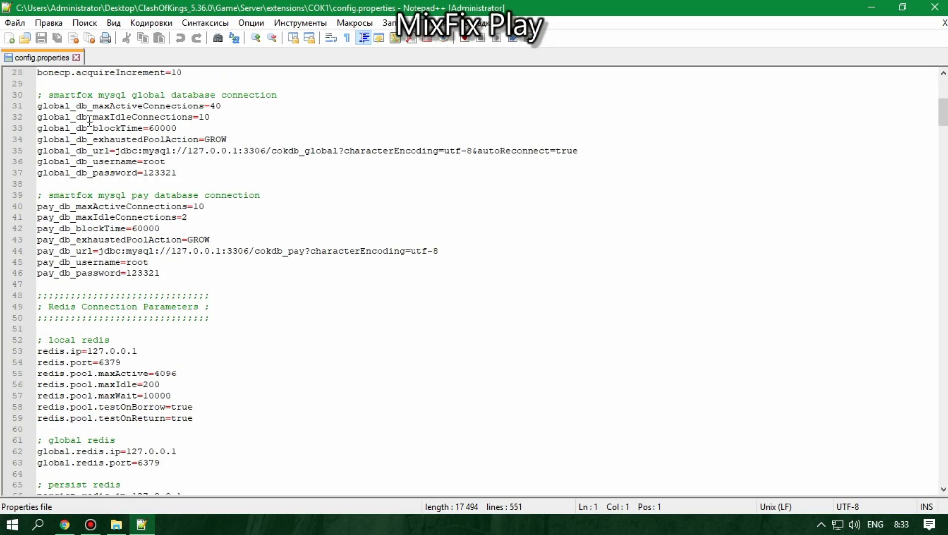
{"action": "scroll", "coordinate": [91, 121], "scroll_direction": "down", "scroll_amount": 15}
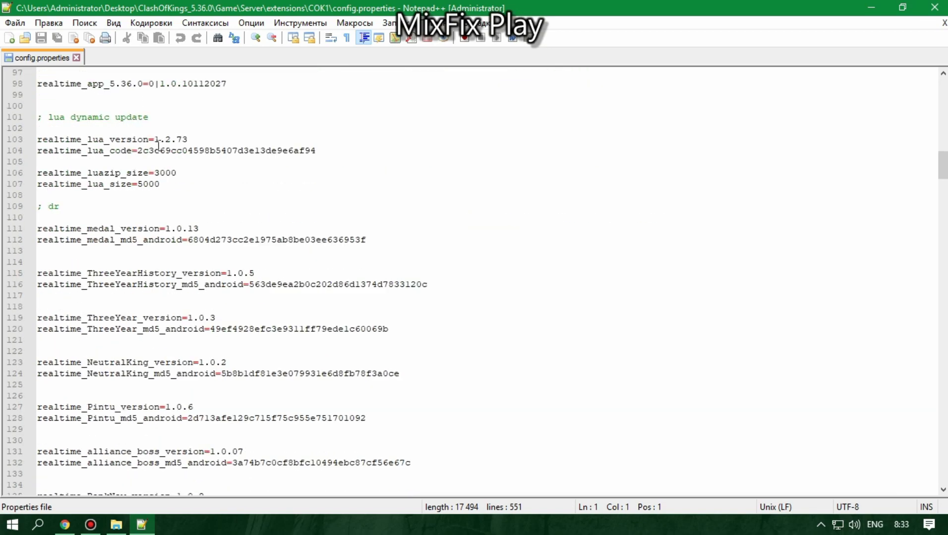
{"action": "scroll", "coordinate": [158, 145], "scroll_direction": "down", "scroll_amount": 19}
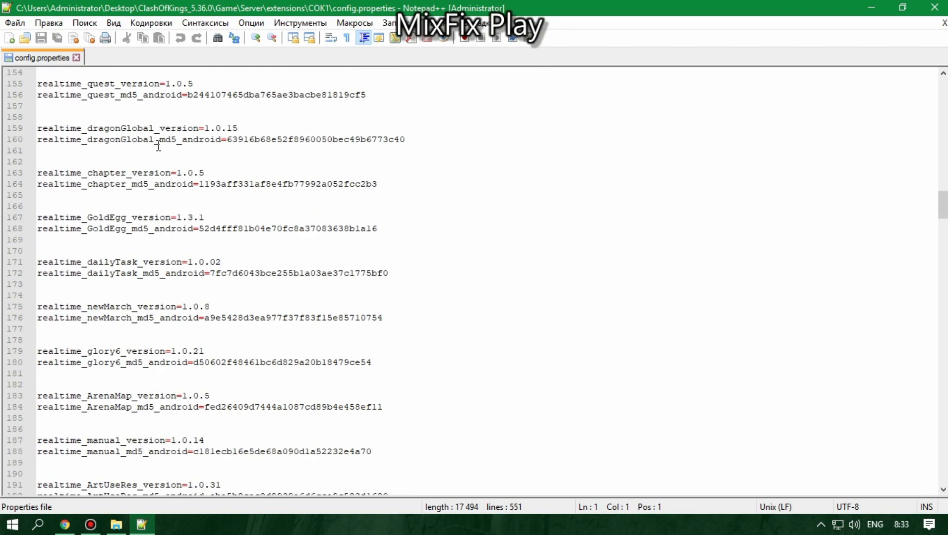
{"action": "scroll", "coordinate": [158, 145], "scroll_direction": "down", "scroll_amount": 16}
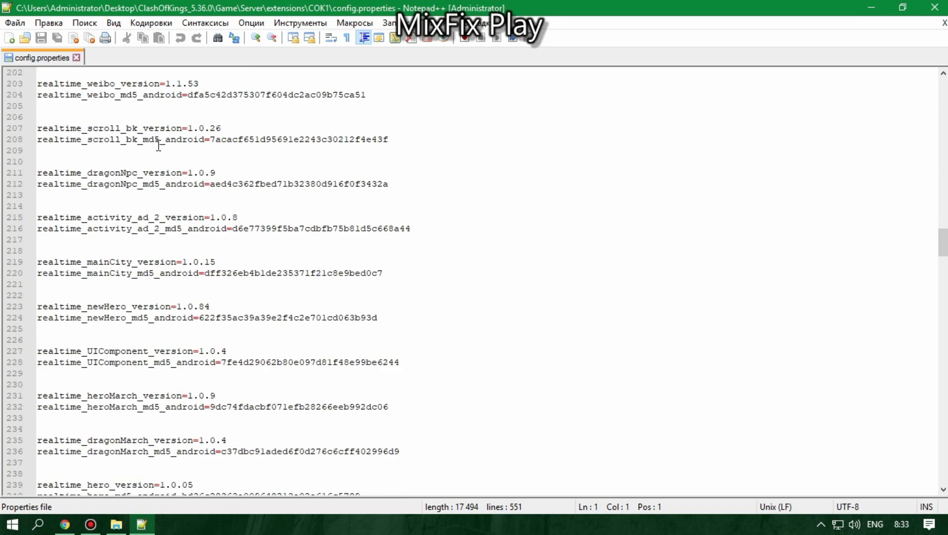
{"action": "scroll", "coordinate": [158, 145], "scroll_direction": "down", "scroll_amount": 16}
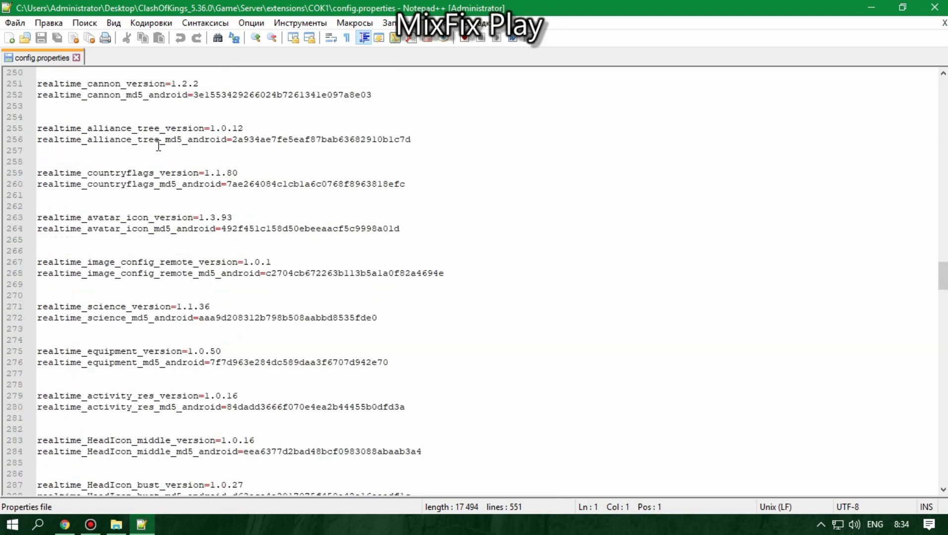
{"action": "scroll", "coordinate": [158, 145], "scroll_direction": "down", "scroll_amount": 17}
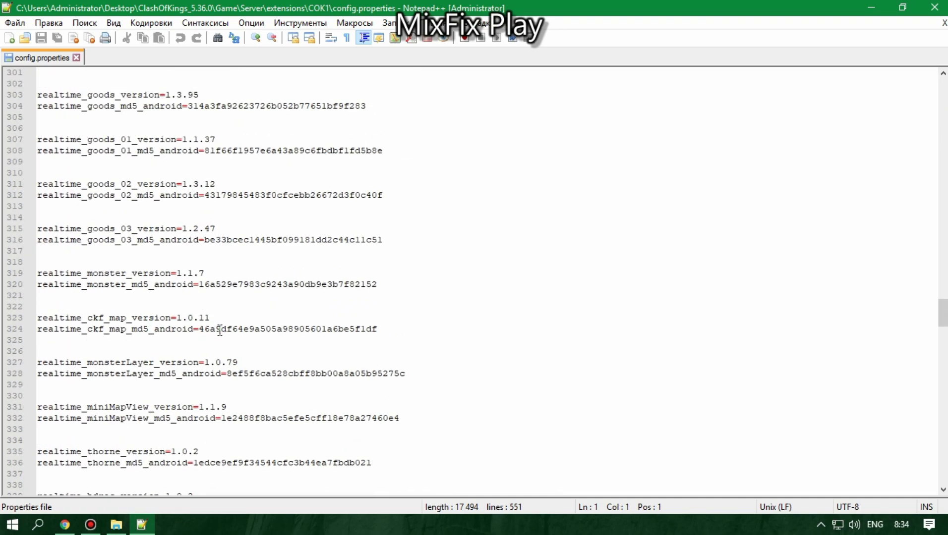
{"action": "scroll", "coordinate": [220, 331], "scroll_direction": "down", "scroll_amount": 15}
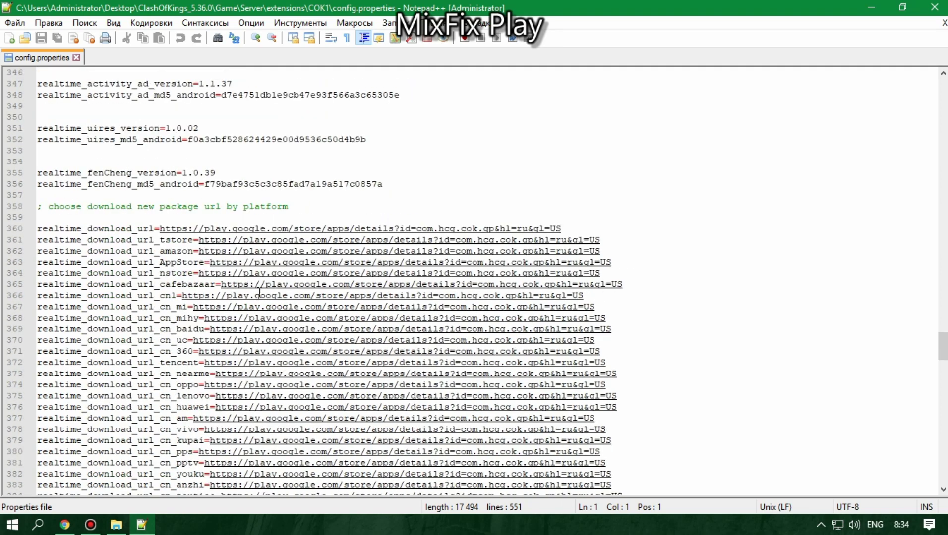
{"action": "left_click_drag", "start_coordinate": [213, 206], "coordinate": [289, 206]}
{"action": "left_click", "coordinate": [471, 251]}
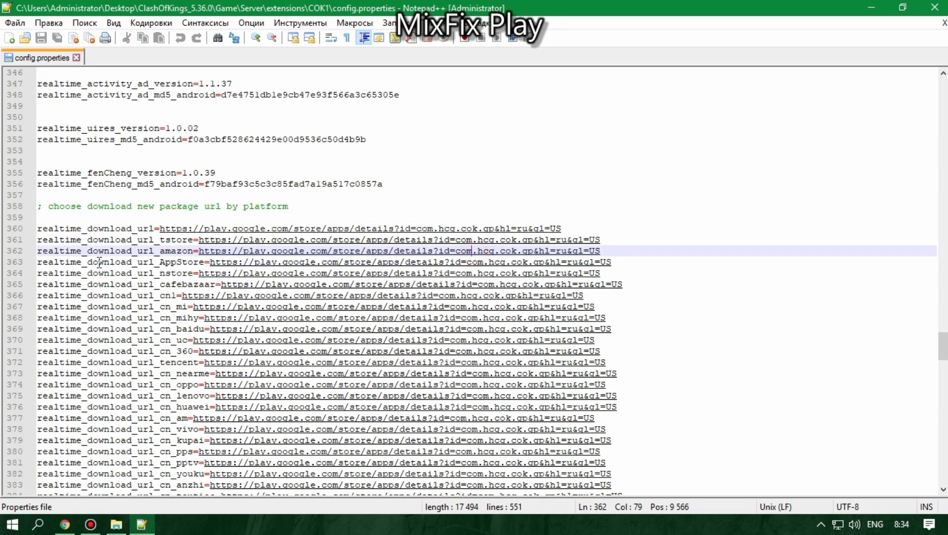
{"action": "scroll", "coordinate": [457, 339], "scroll_direction": "down", "scroll_amount": 14}
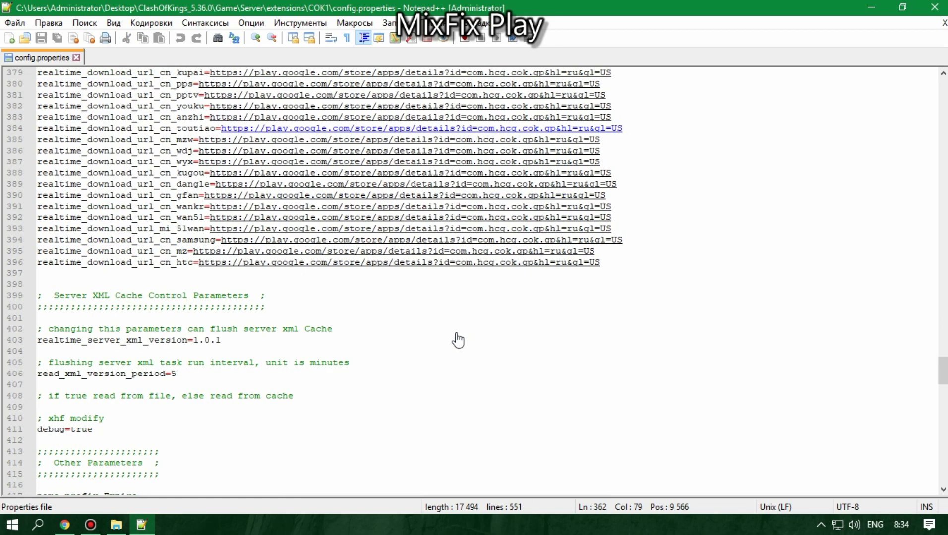
Step: Select the name_prefix value Empire, then close all files and quit Notepad++
{"action": "left_click", "coordinate": [87, 384]}
{"action": "left_click", "coordinate": [125, 396]}
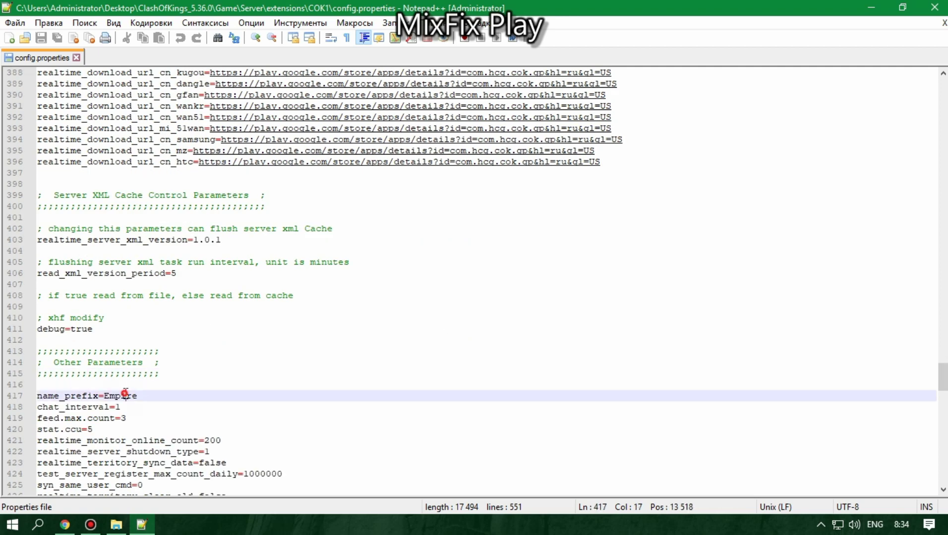
{"action": "left_click", "coordinate": [90, 38]}
{"action": "left_click", "coordinate": [934, 7]}
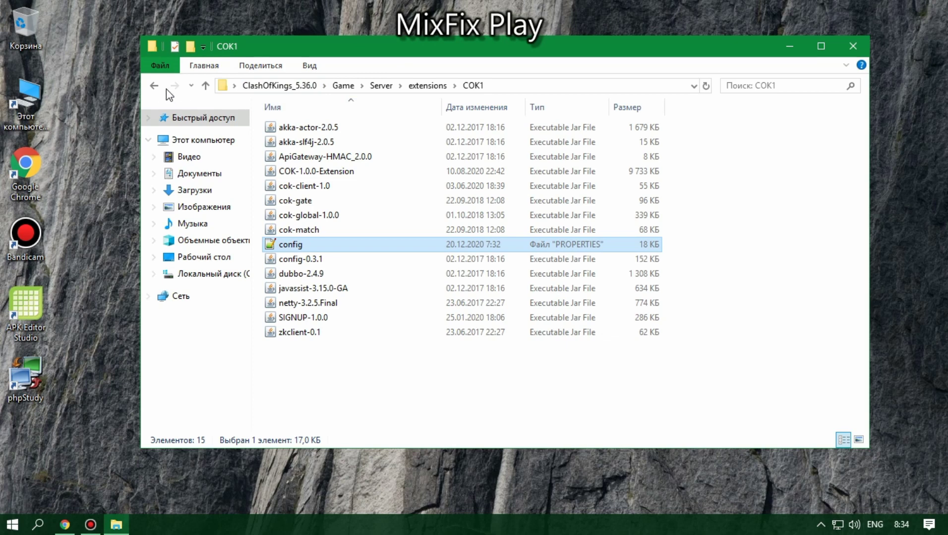
Step: Return to ClashOfKings_5.36.0 and select both .sql files in the database folder
{"action": "left_click", "coordinate": [154, 86]}
{"action": "left_click", "coordinate": [153, 87]}
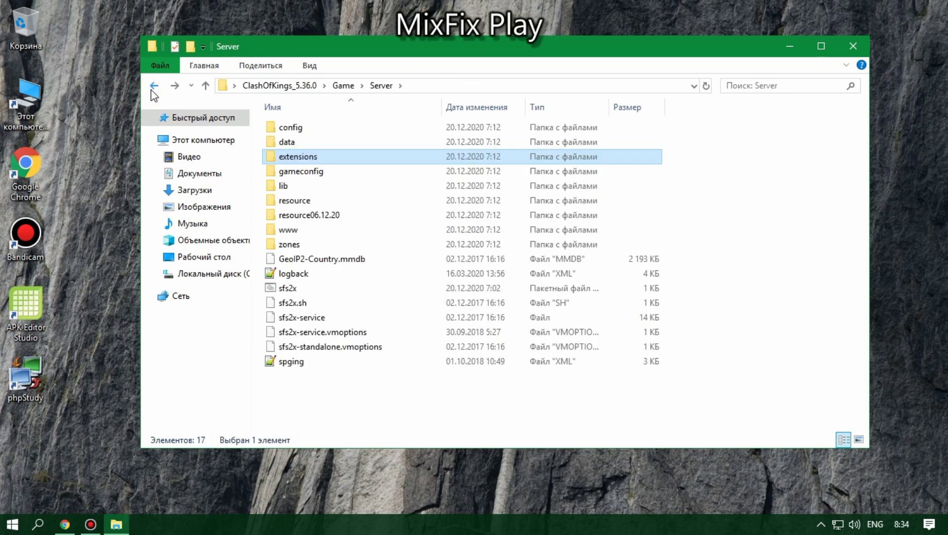
{"action": "left_click", "coordinate": [153, 87]}
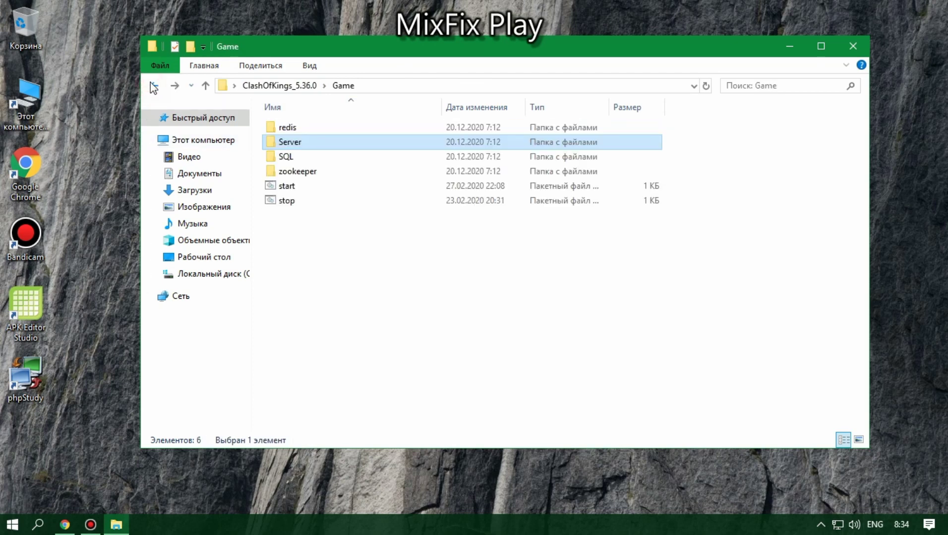
{"action": "left_click", "coordinate": [153, 87]}
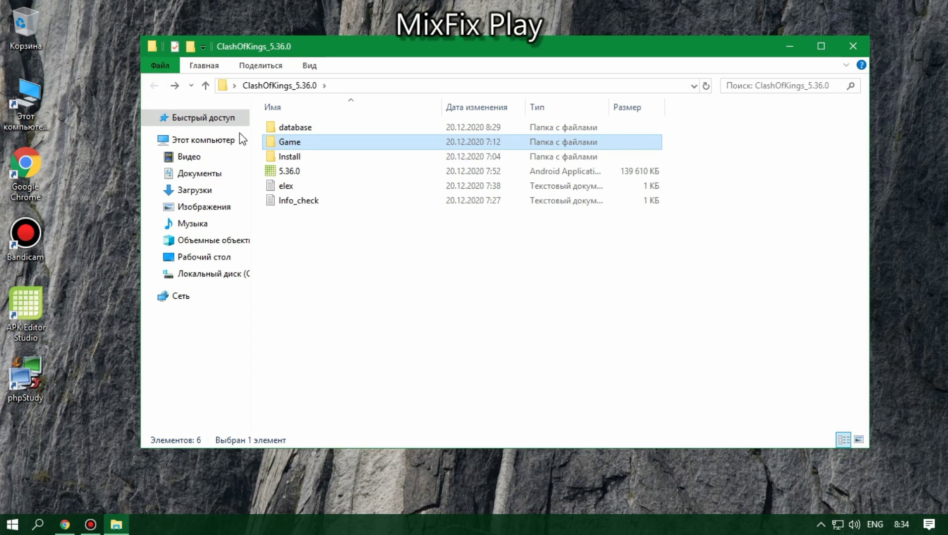
{"action": "double_click", "coordinate": [299, 128]}
{"action": "left_click_drag", "start_coordinate": [306, 165], "coordinate": [282, 110]}
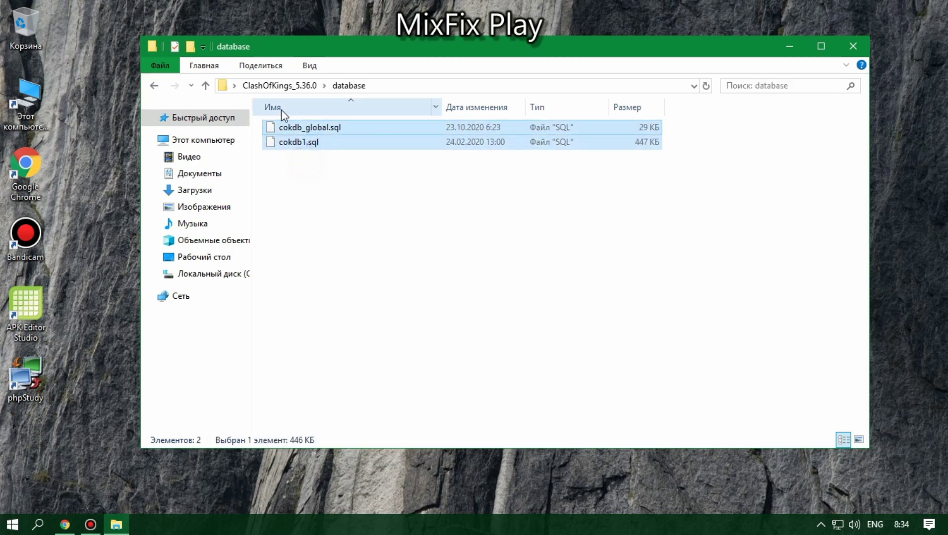
Step: Back at the root, open 5.36.0.apk in APK Editor Studio
{"action": "left_click", "coordinate": [153, 86]}
{"action": "left_click", "coordinate": [294, 158]}
{"action": "left_click", "coordinate": [289, 178]}
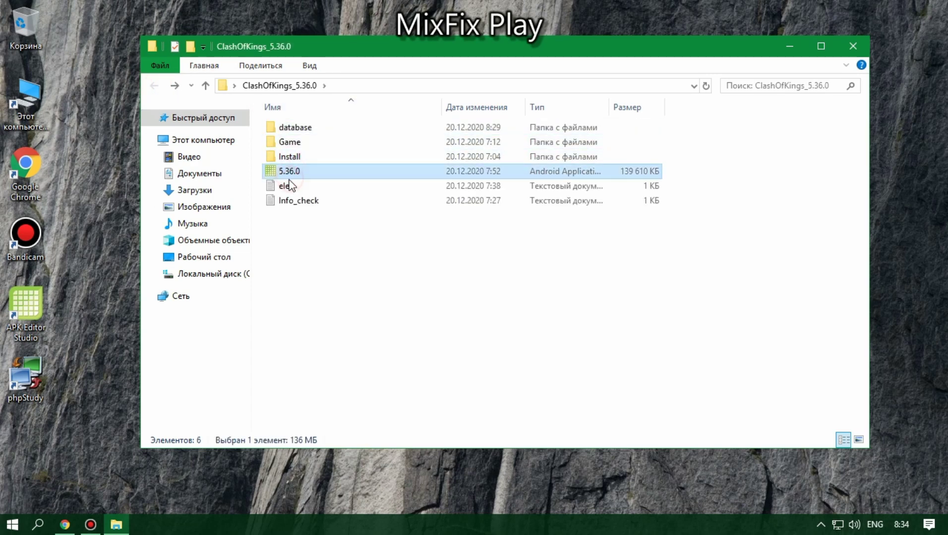
{"action": "left_click", "coordinate": [298, 238]}
{"action": "double_click", "coordinate": [296, 171]}
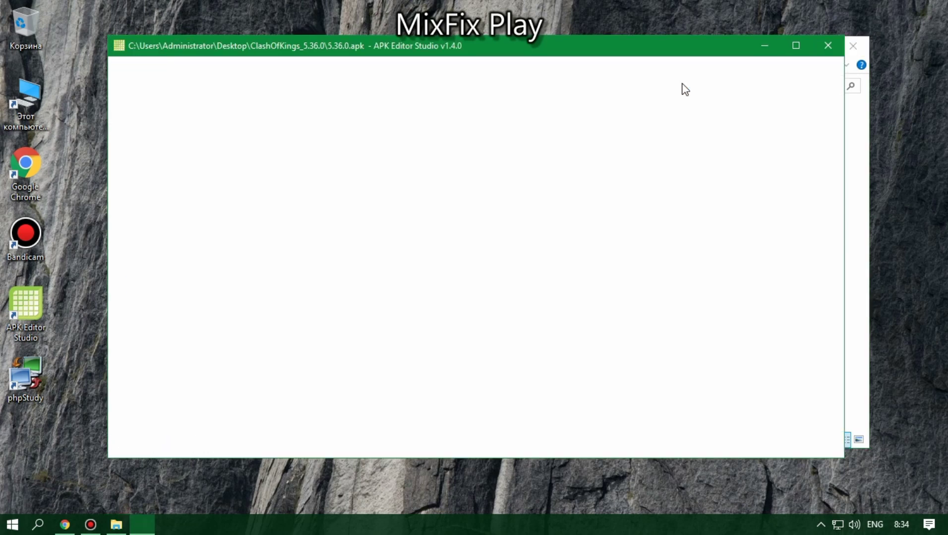
Step: Set APK Editor Studio's interface language to American English
{"action": "left_click", "coordinate": [349, 86]}
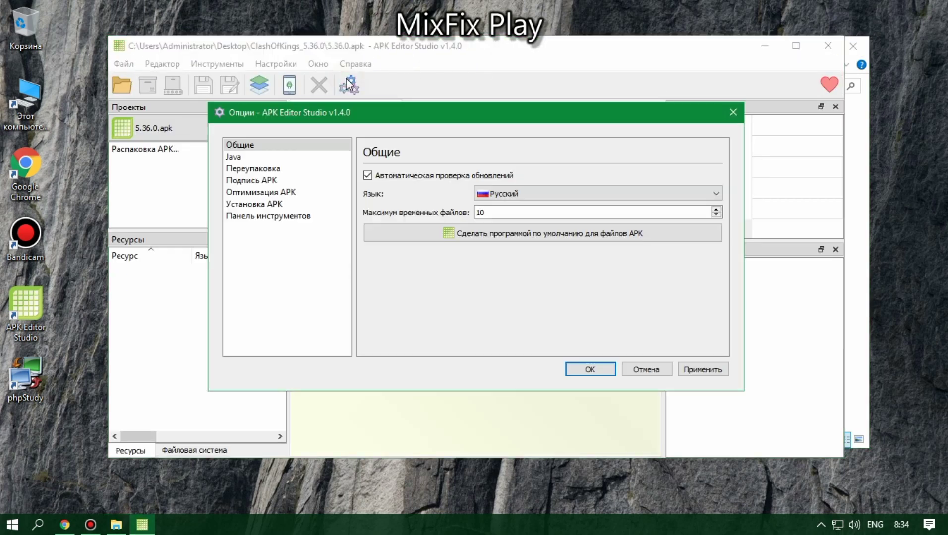
{"action": "left_click", "coordinate": [511, 193]}
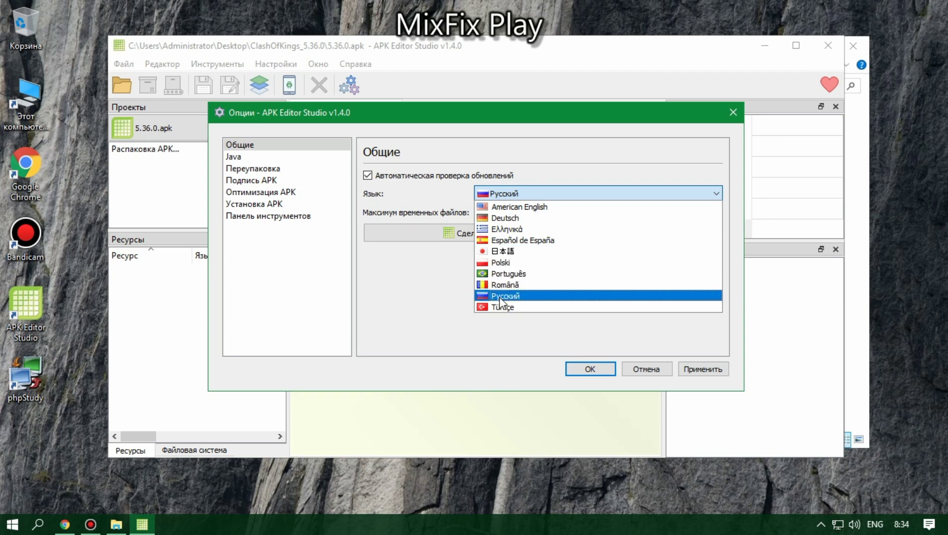
{"action": "left_click", "coordinate": [521, 207]}
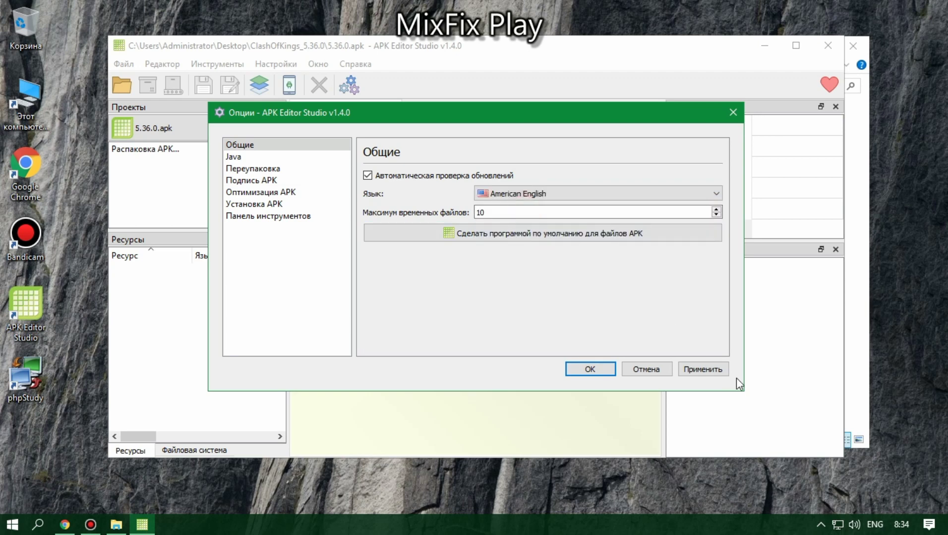
{"action": "left_click", "coordinate": [704, 369]}
{"action": "left_click", "coordinate": [578, 367]}
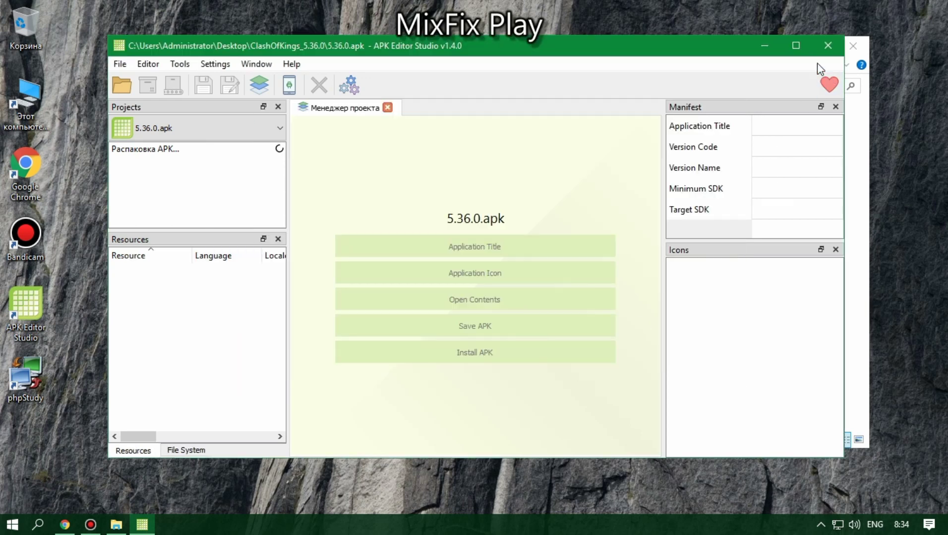
Step: Move the Game folder onto Local Disk (C:) and open Install\php
{"action": "left_click", "coordinate": [760, 46]}
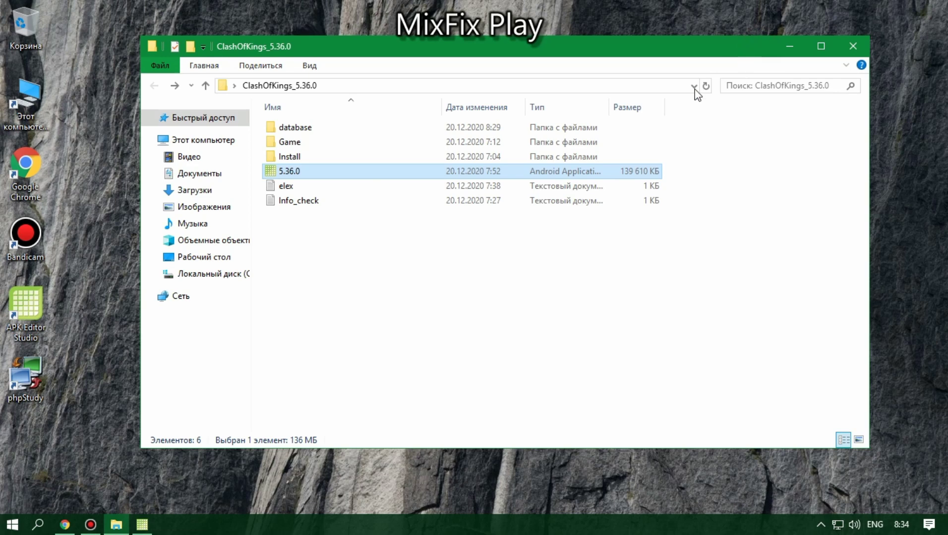
{"action": "left_click", "coordinate": [293, 144]}
{"action": "left_click_drag", "start_coordinate": [294, 146], "coordinate": [211, 280]}
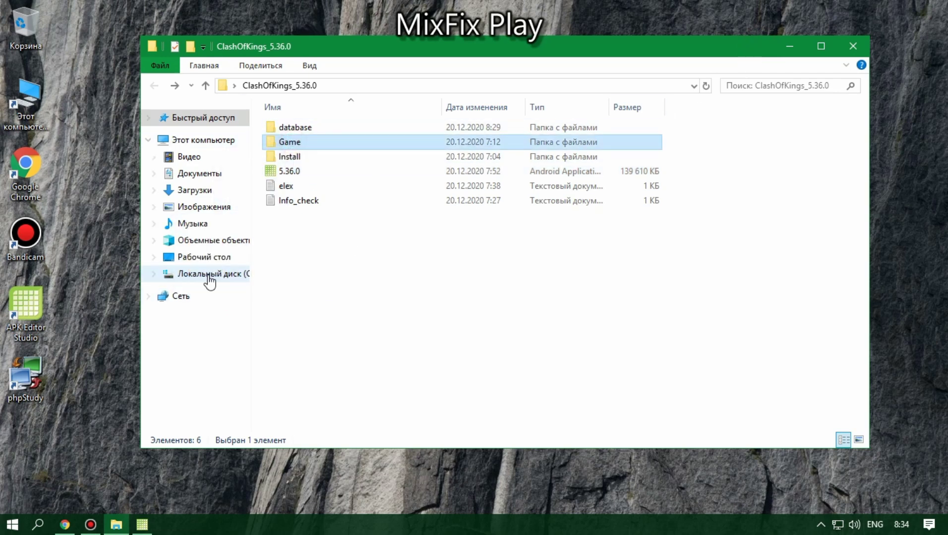
{"action": "double_click", "coordinate": [298, 142]}
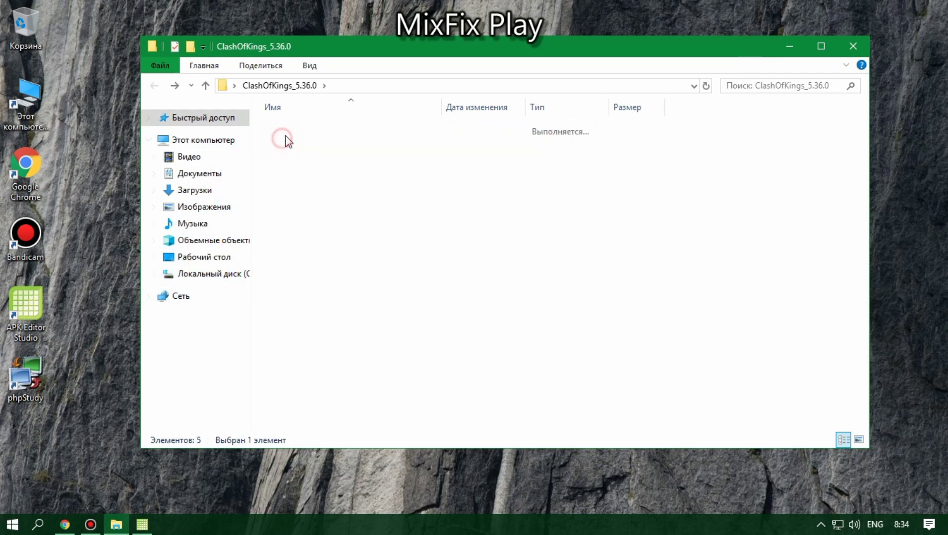
{"action": "double_click", "coordinate": [292, 130]}
Step: Run php.exe and extract phpStudy into C:\Game\SQL instead of D:\phpStudy
{"action": "left_click", "coordinate": [304, 143]}
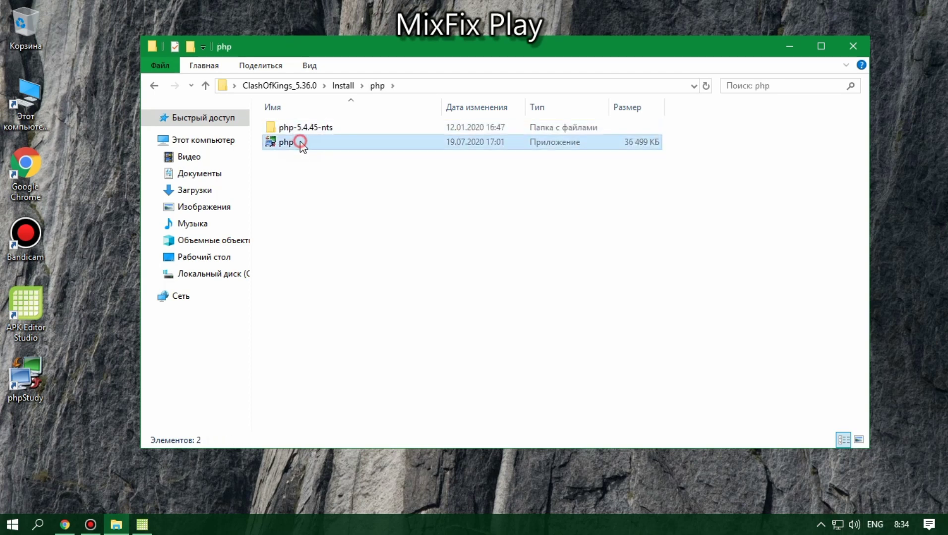
{"action": "double_click", "coordinate": [317, 144]}
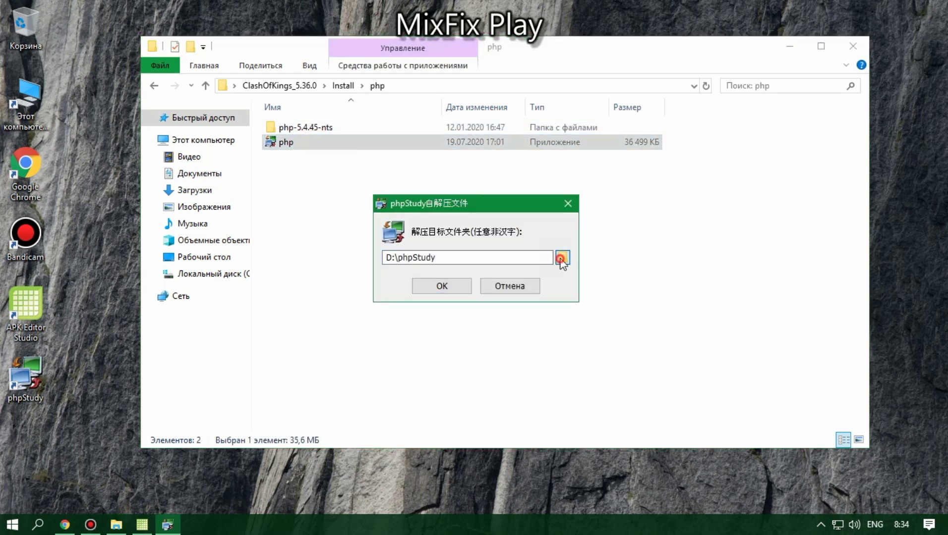
{"action": "left_click", "coordinate": [562, 258]}
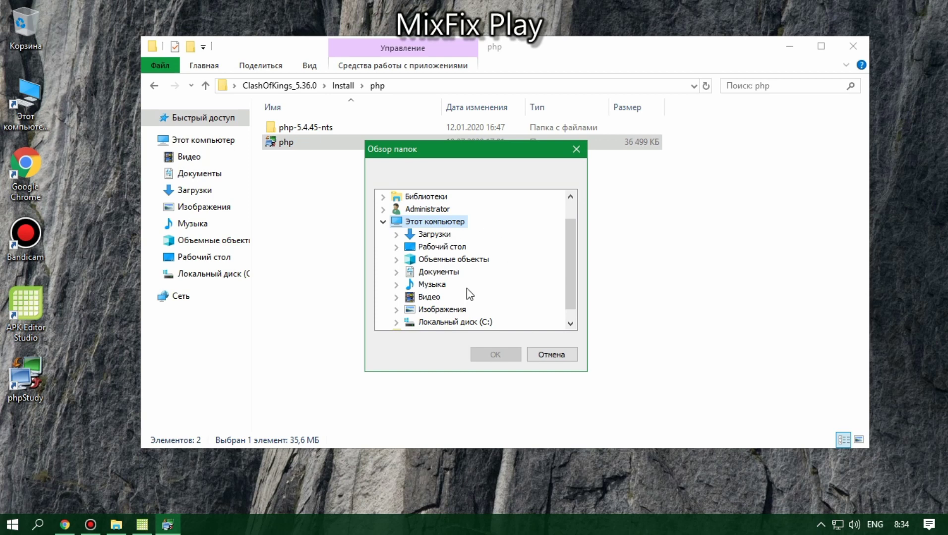
{"action": "left_click", "coordinate": [438, 322]}
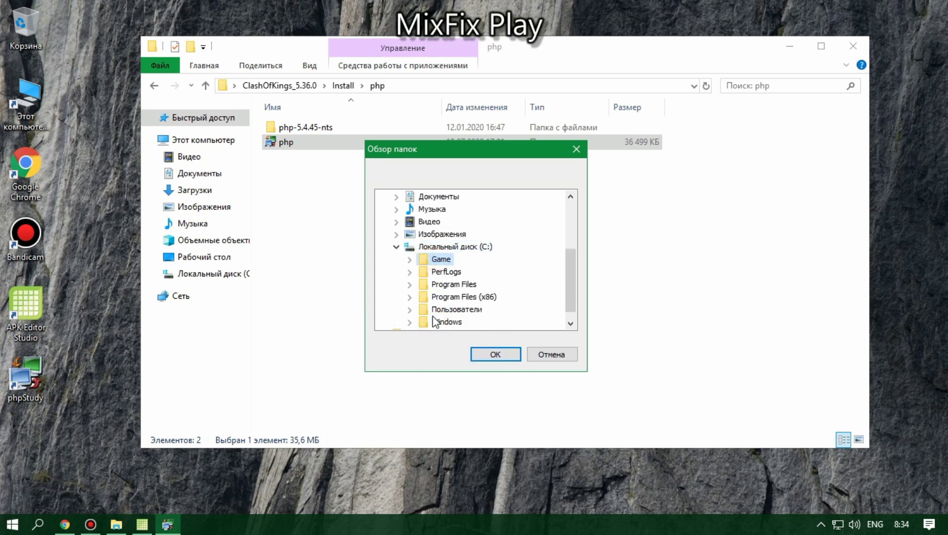
{"action": "left_click", "coordinate": [438, 261]}
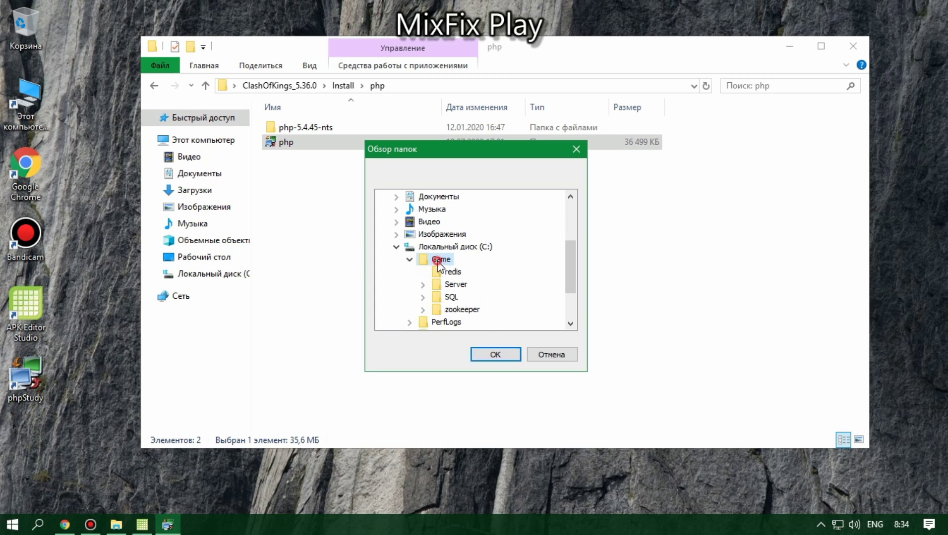
{"action": "left_click", "coordinate": [500, 361]}
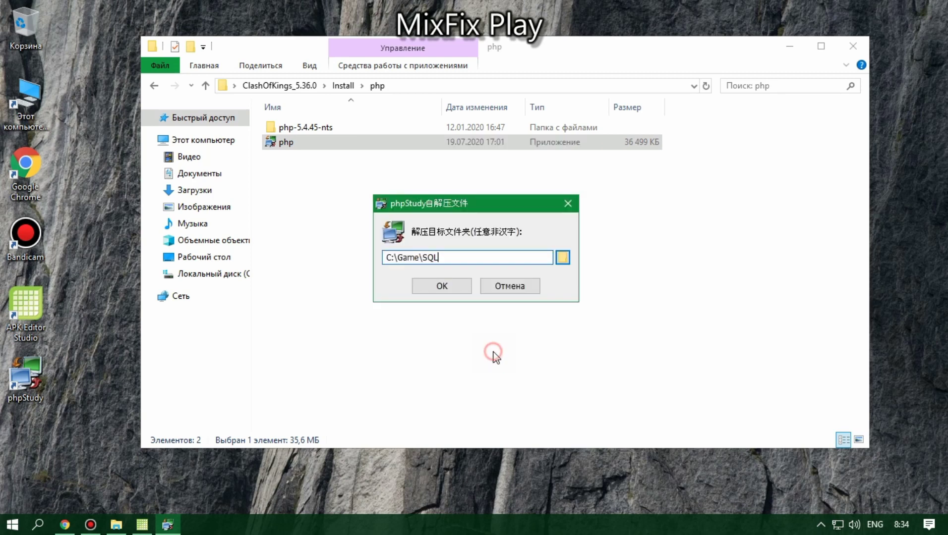
{"action": "left_click", "coordinate": [444, 294]}
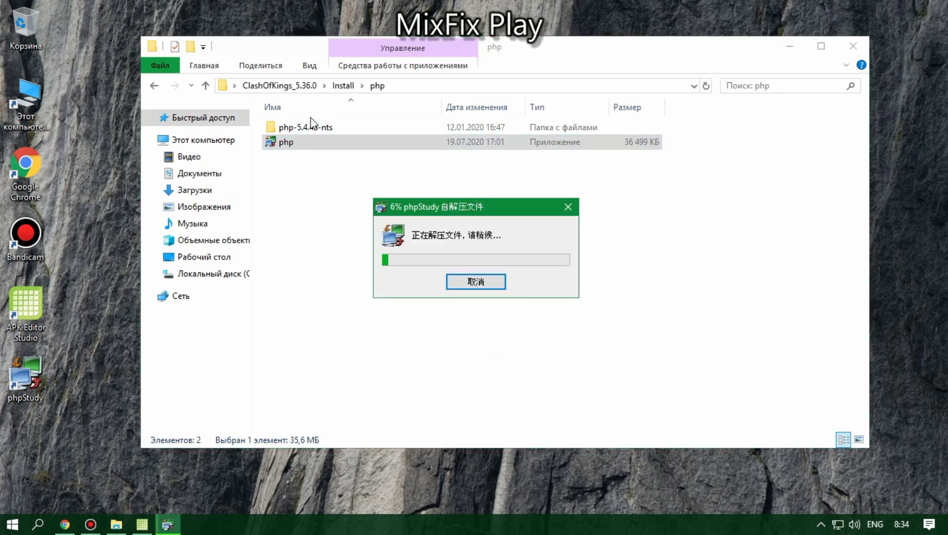
{"action": "right_click", "coordinate": [294, 125]}
Step: Cut the php-5.4.45-nts folder, close the phpStudy web page and decline its prompt with 否
{"action": "right_click", "coordinate": [292, 128]}
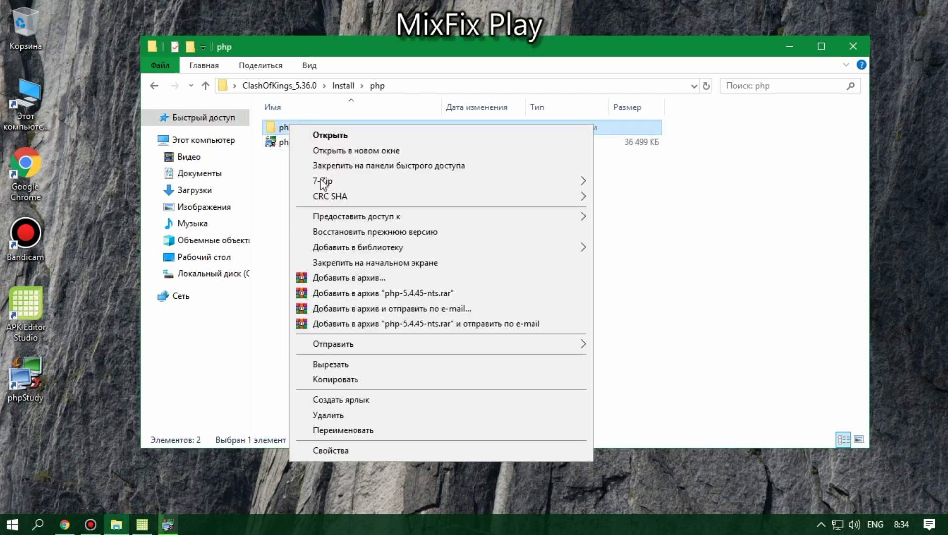
{"action": "left_click", "coordinate": [342, 364]}
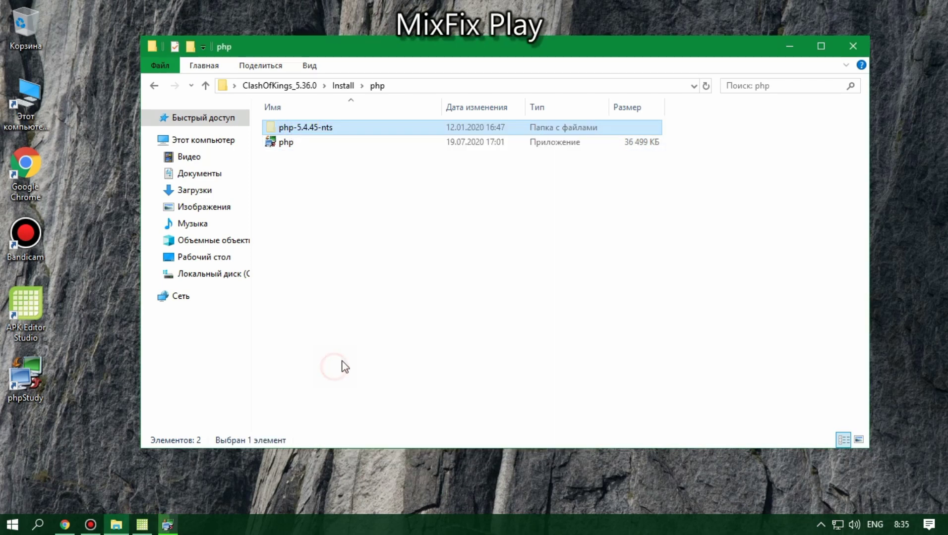
{"action": "left_click", "coordinate": [168, 525]}
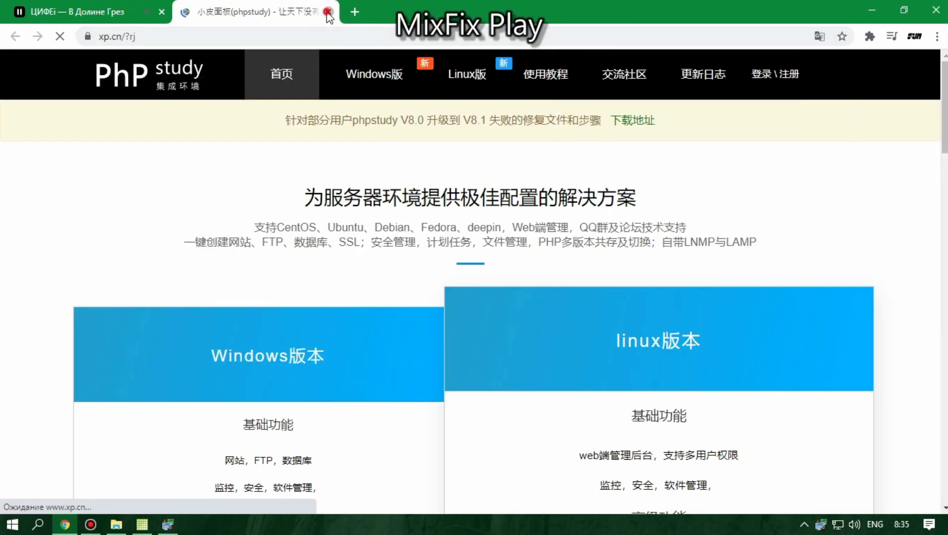
{"action": "left_click", "coordinate": [328, 12]}
{"action": "left_click", "coordinate": [873, 10]}
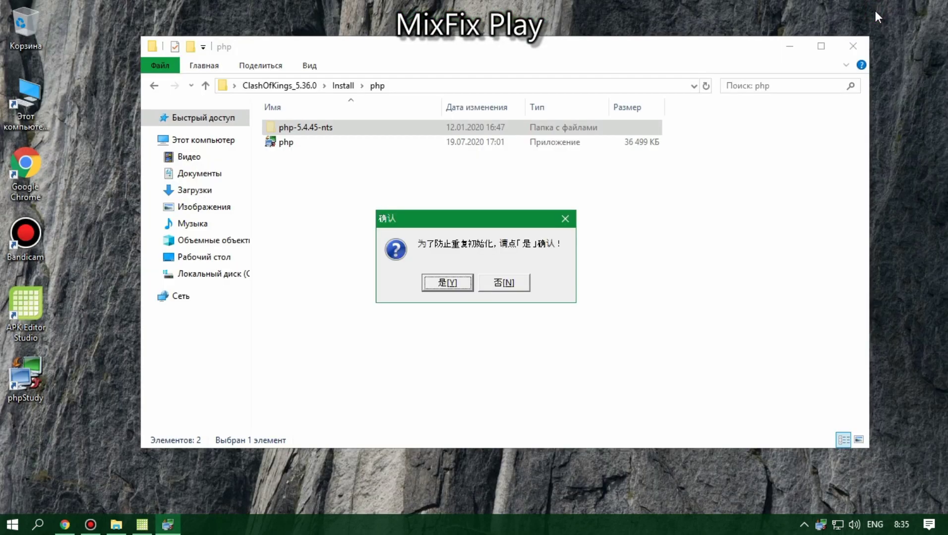
{"action": "left_click", "coordinate": [510, 284]}
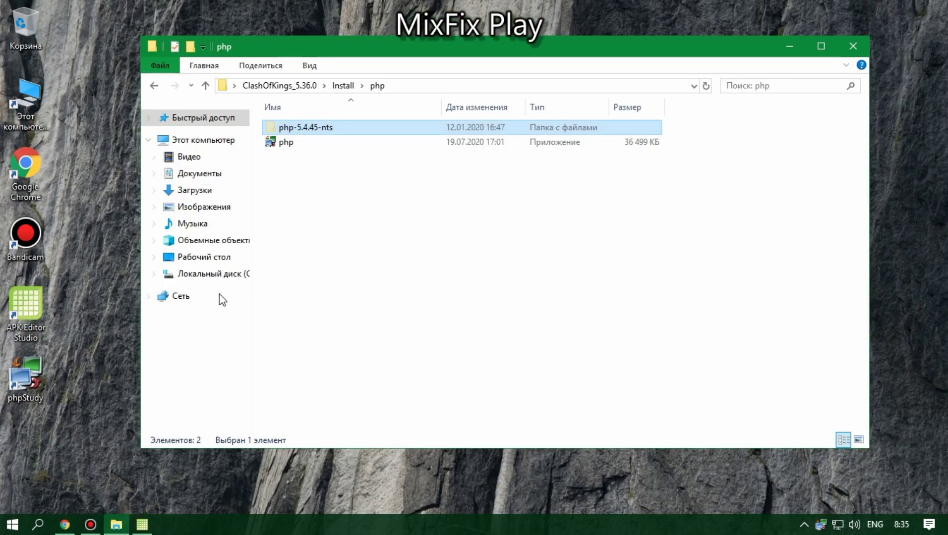
Step: Paste php-5.4.45-nts into C:\Game\SQL\php, replacing the same-named files
{"action": "left_click", "coordinate": [203, 275]}
{"action": "double_click", "coordinate": [292, 128]}
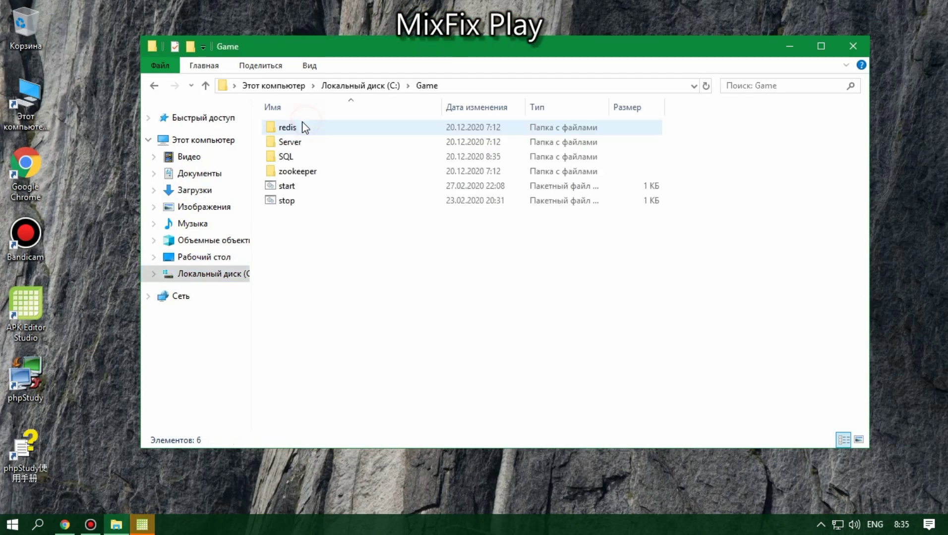
{"action": "double_click", "coordinate": [298, 157]}
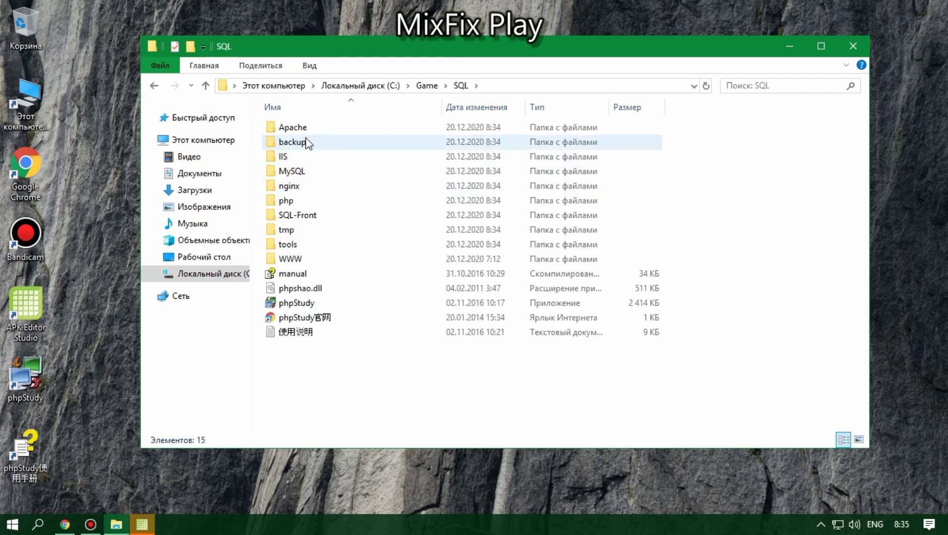
{"action": "double_click", "coordinate": [286, 201]}
{"action": "right_click", "coordinate": [318, 298]}
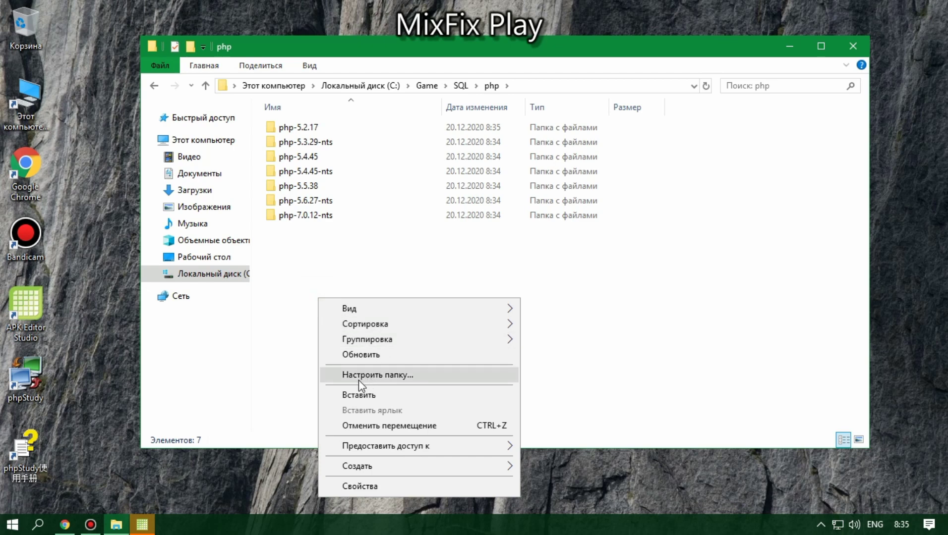
{"action": "left_click", "coordinate": [353, 395]}
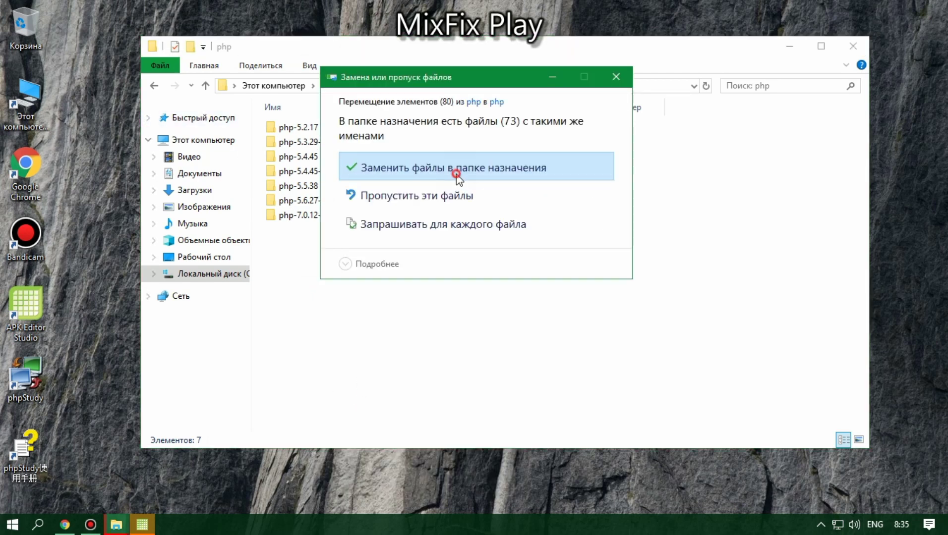
{"action": "left_click", "coordinate": [456, 175]}
{"action": "left_click", "coordinate": [155, 86]}
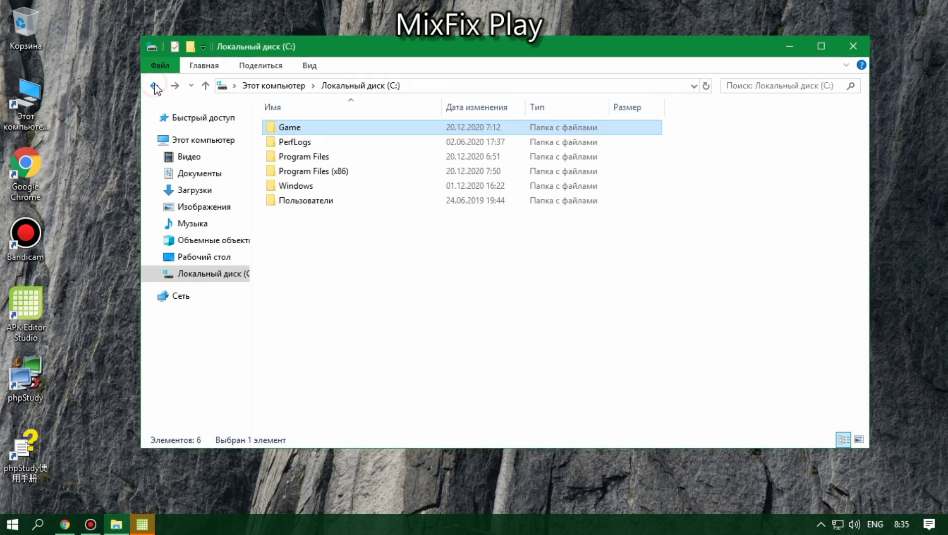
Step: Return to ClashOfKings_5.36.0\Install and delete its php folder
{"action": "double_click", "coordinate": [326, 127]}
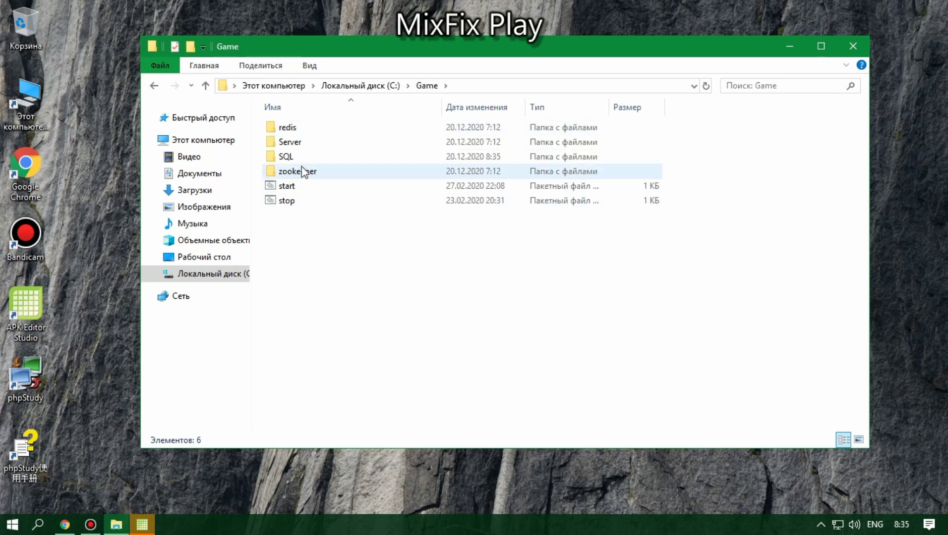
{"action": "left_click", "coordinate": [156, 87]}
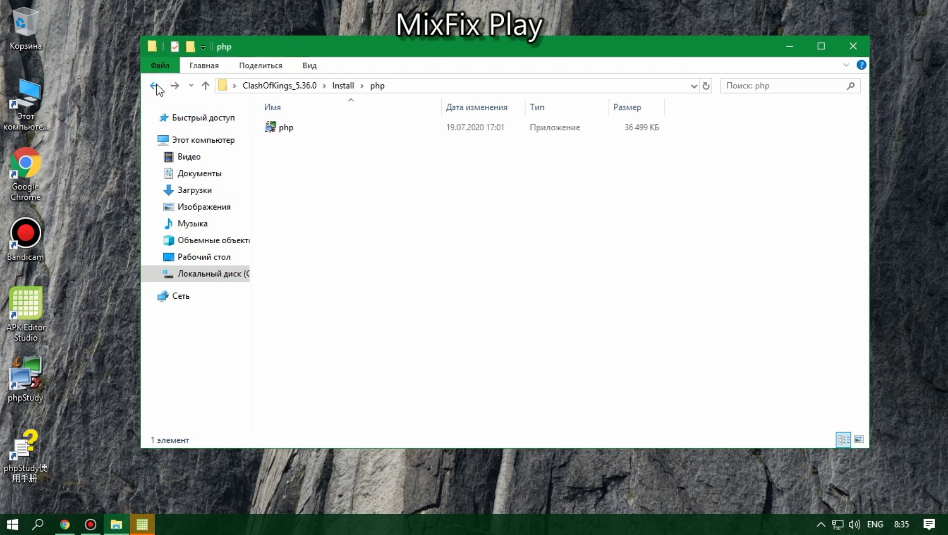
{"action": "left_click", "coordinate": [157, 87]}
{"action": "right_click", "coordinate": [295, 128]}
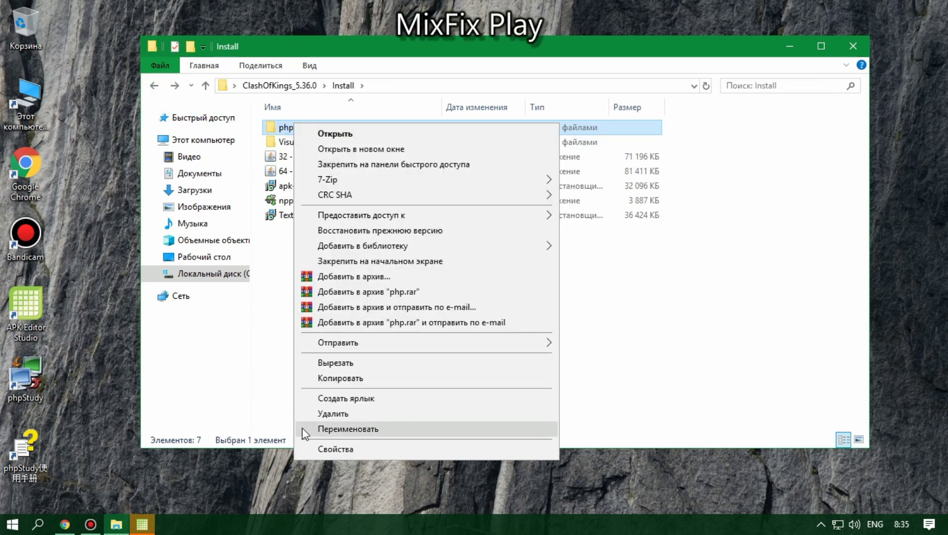
{"action": "left_click", "coordinate": [302, 411]}
Step: Delete the phpStudy使用手册 desktop shortcut and select the six files left in Install
{"action": "right_click", "coordinate": [3, 466]}
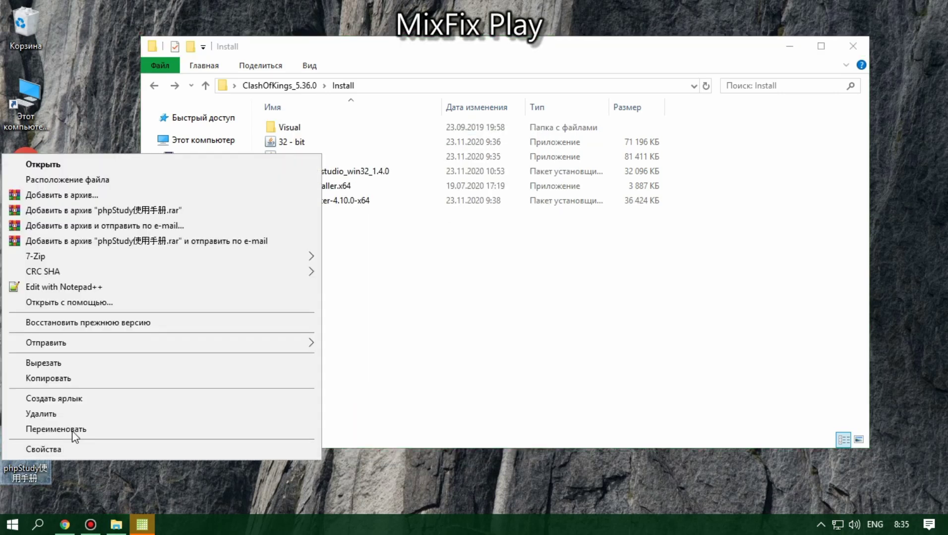
{"action": "left_click", "coordinate": [59, 414]}
{"action": "left_click", "coordinate": [324, 328]}
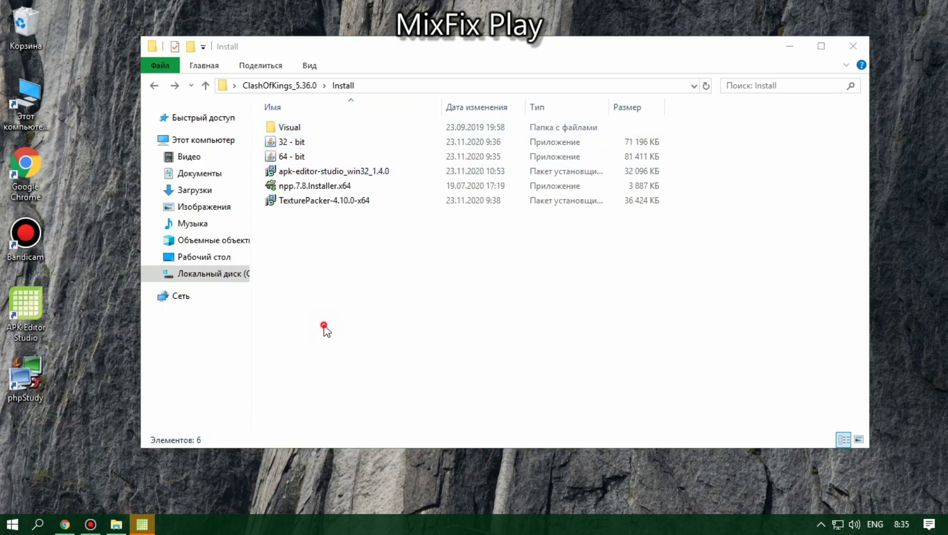
{"action": "left_click_drag", "start_coordinate": [324, 328], "coordinate": [347, 101]}
{"action": "left_click", "coordinate": [37, 524]}
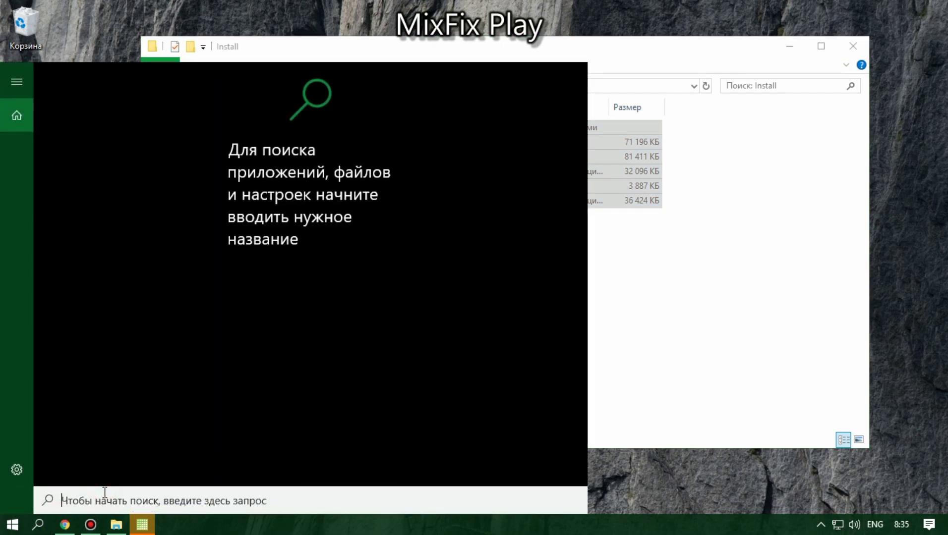
{"action": "type", "text": "пан"}
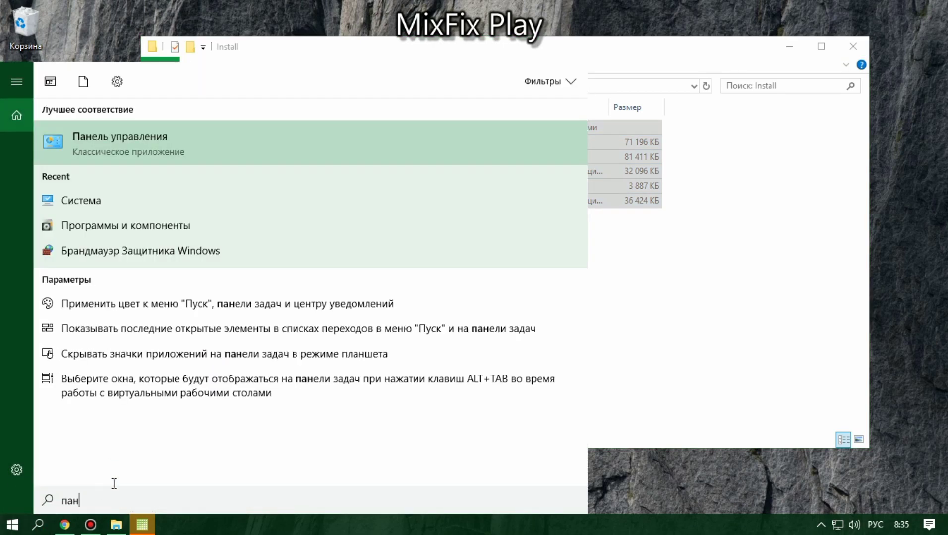
{"action": "left_click", "coordinate": [85, 143]}
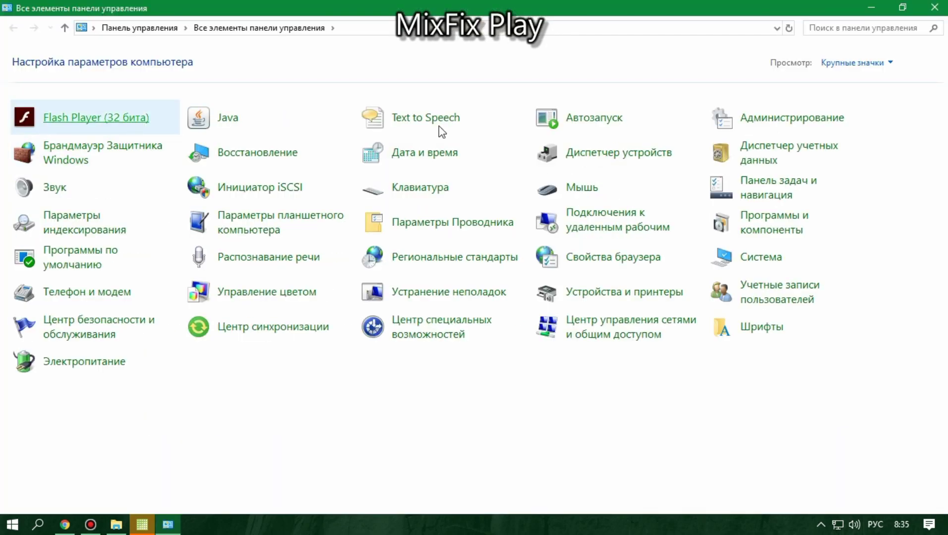
{"action": "left_click", "coordinate": [762, 210]}
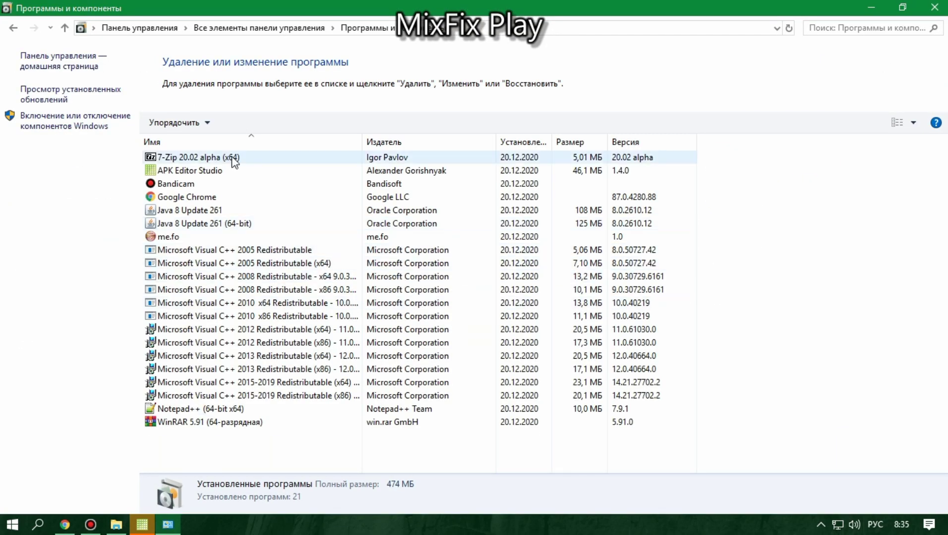
{"action": "left_click", "coordinate": [928, 9]}
Step: Return to ClashOfKings_5.36.0, launch phpStudy from the desktop and confirm with 是 to start Apache and MySQL
{"action": "left_click", "coordinate": [305, 253]}
{"action": "left_click", "coordinate": [168, 87]}
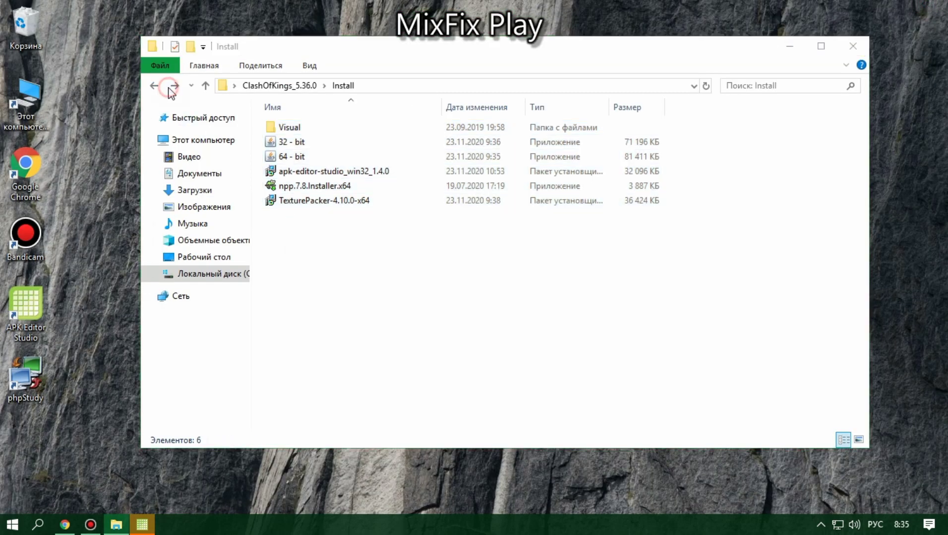
{"action": "left_click", "coordinate": [634, 280]}
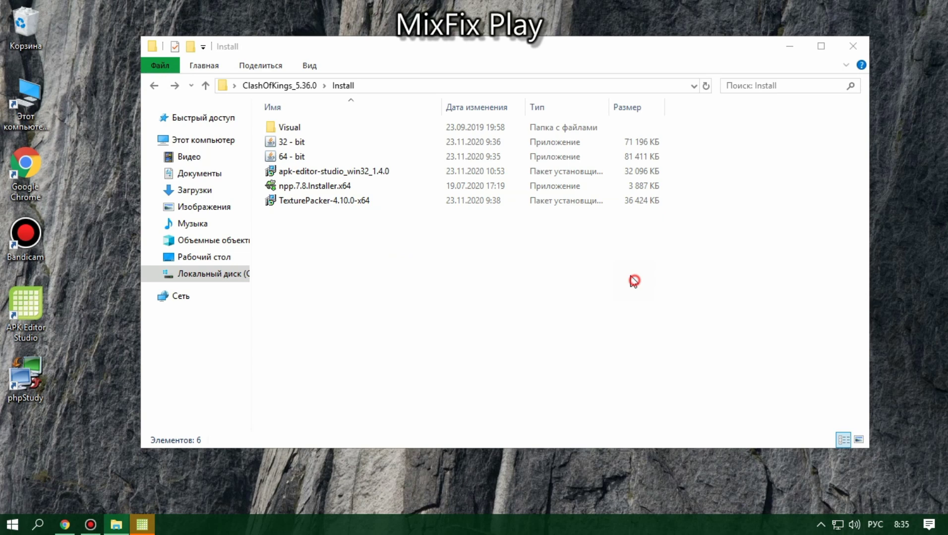
{"action": "left_click", "coordinate": [154, 88]}
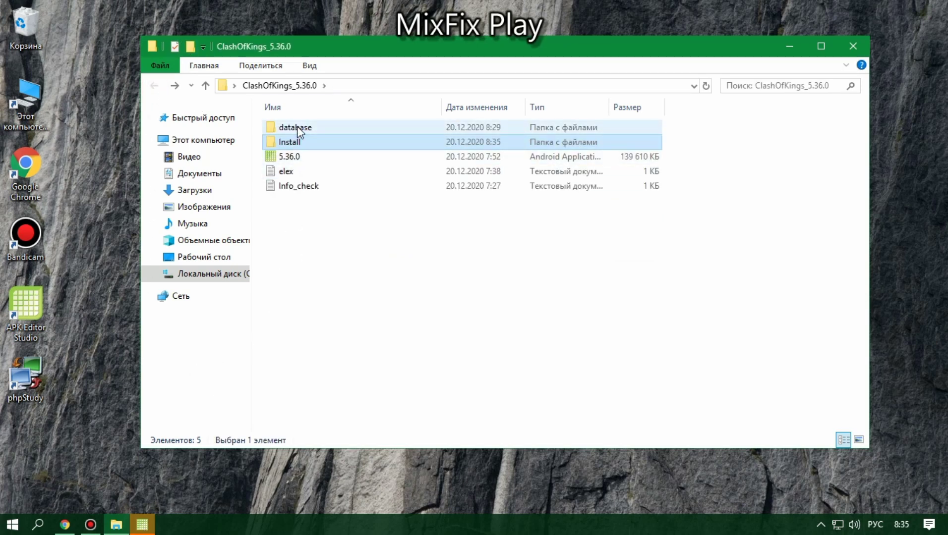
{"action": "double_click", "coordinate": [30, 385]}
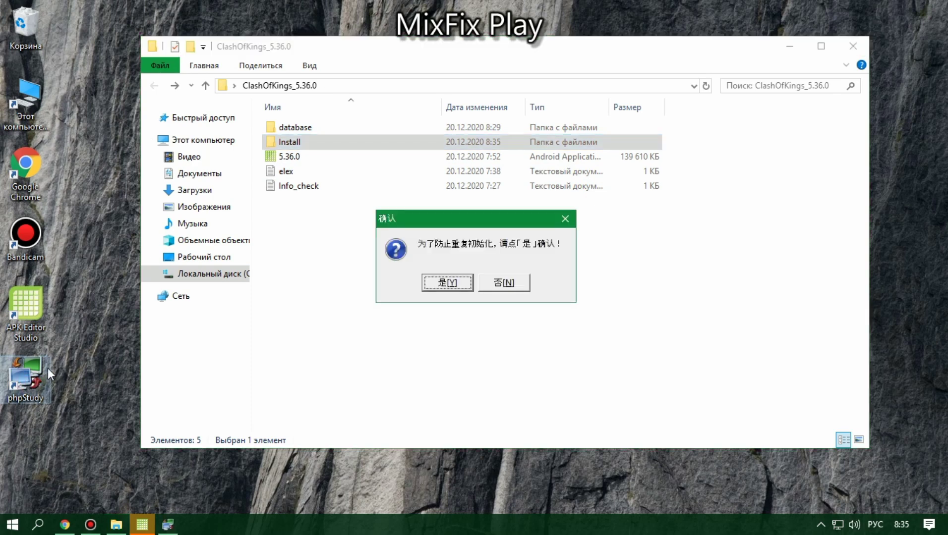
{"action": "left_click", "coordinate": [447, 282]}
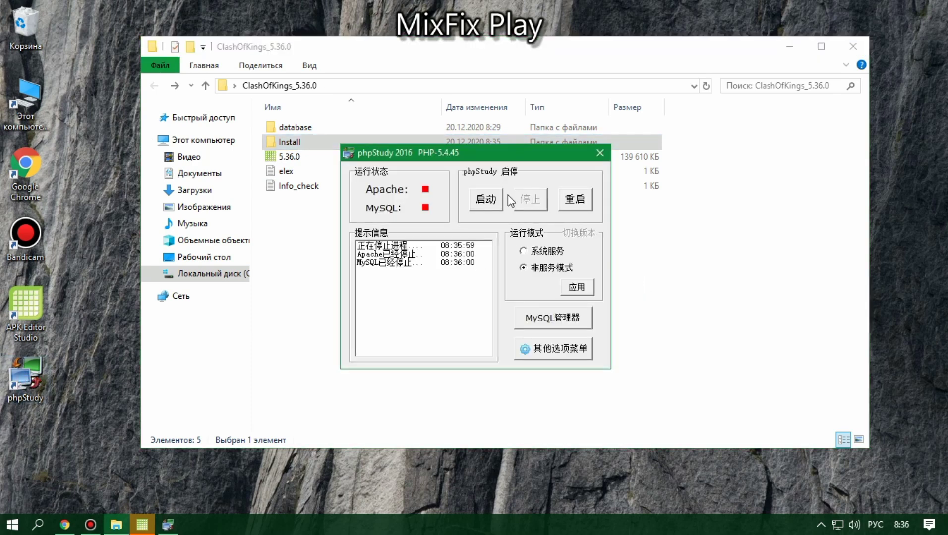
{"action": "left_click", "coordinate": [543, 319]}
Step: Launch MySQL-Front, connect to the localhost session and widen the user list columns
{"action": "left_click", "coordinate": [578, 331]}
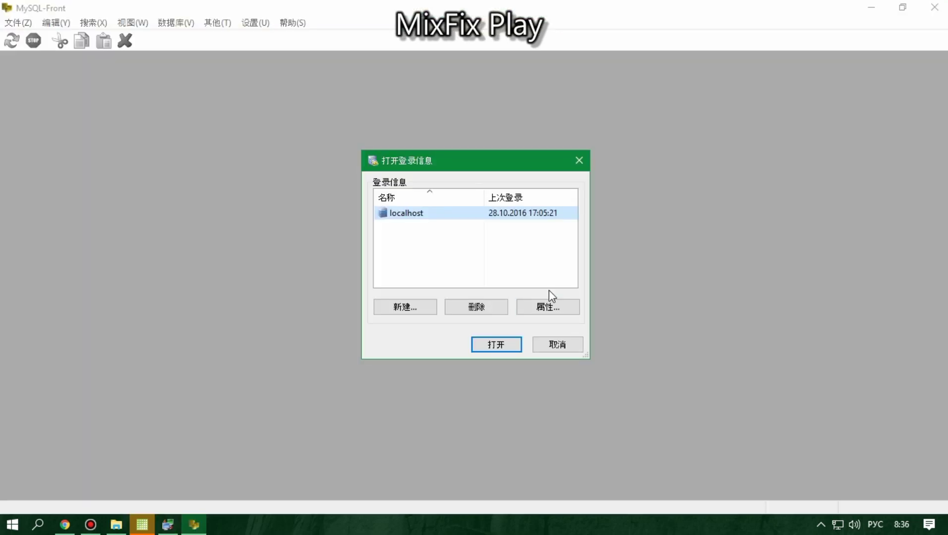
{"action": "left_click", "coordinate": [501, 345]}
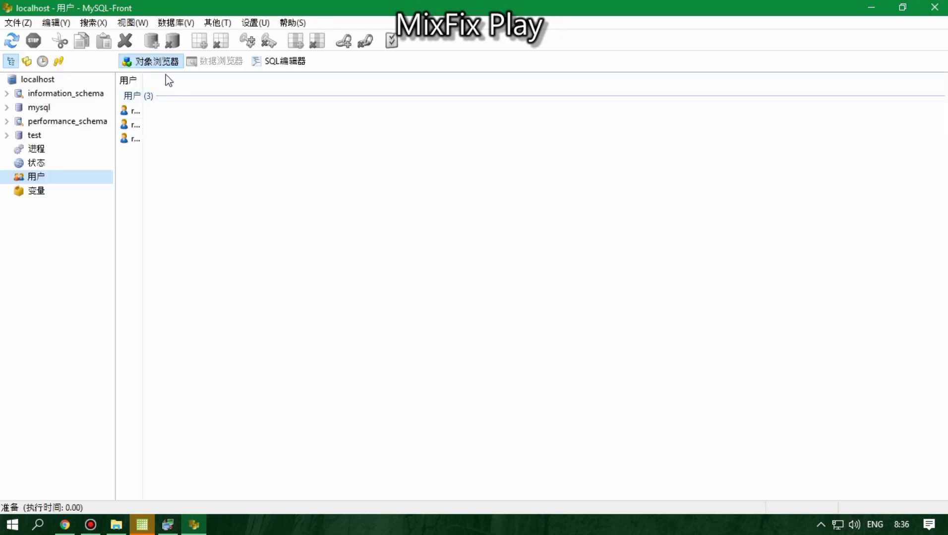
{"action": "left_click_drag", "start_coordinate": [141, 78], "coordinate": [292, 85]}
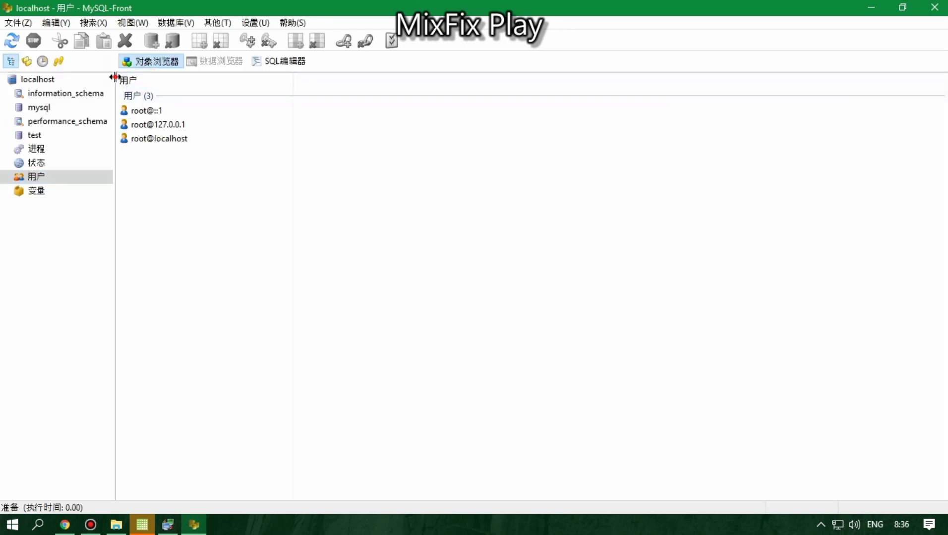
{"action": "left_click_drag", "start_coordinate": [114, 79], "coordinate": [268, 83]}
Step: Delete the root@::1 user account
{"action": "left_click", "coordinate": [275, 110]}
{"action": "right_click", "coordinate": [277, 111]}
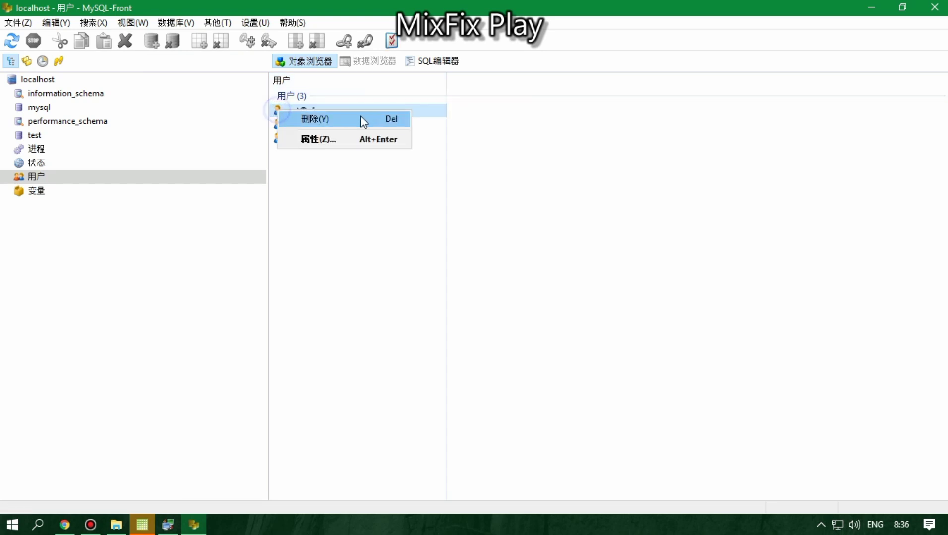
{"action": "left_click", "coordinate": [347, 120]}
{"action": "left_click", "coordinate": [430, 311]}
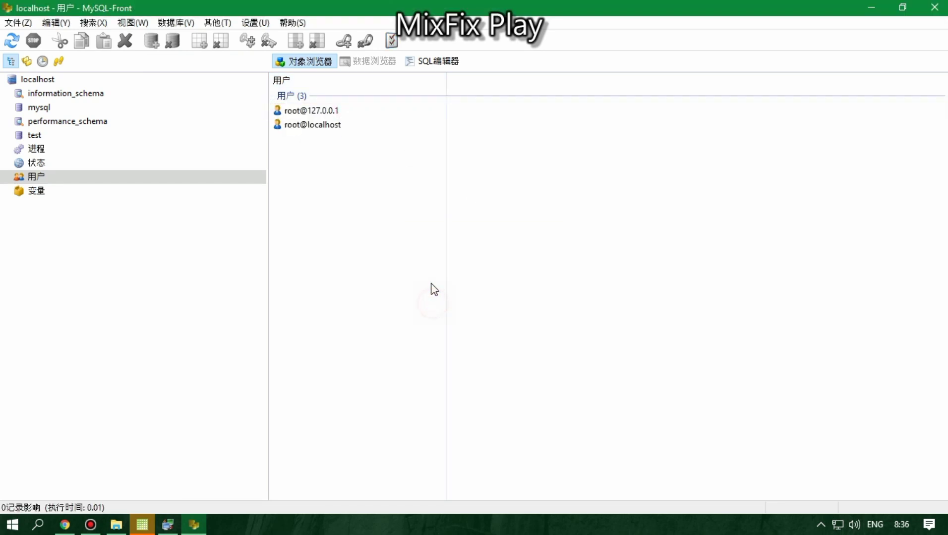
{"action": "double_click", "coordinate": [314, 109]}
{"action": "left_click", "coordinate": [489, 261]}
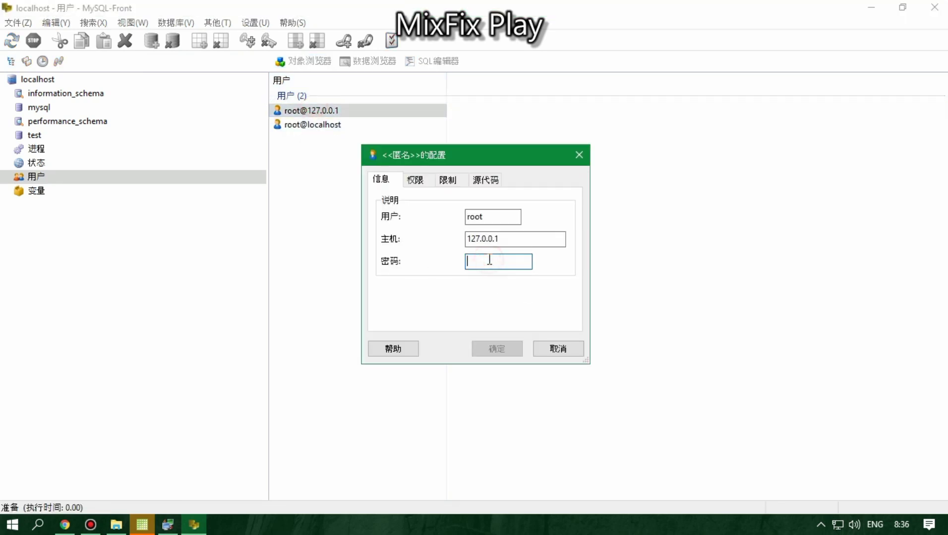
{"action": "type", "text": "123321"}
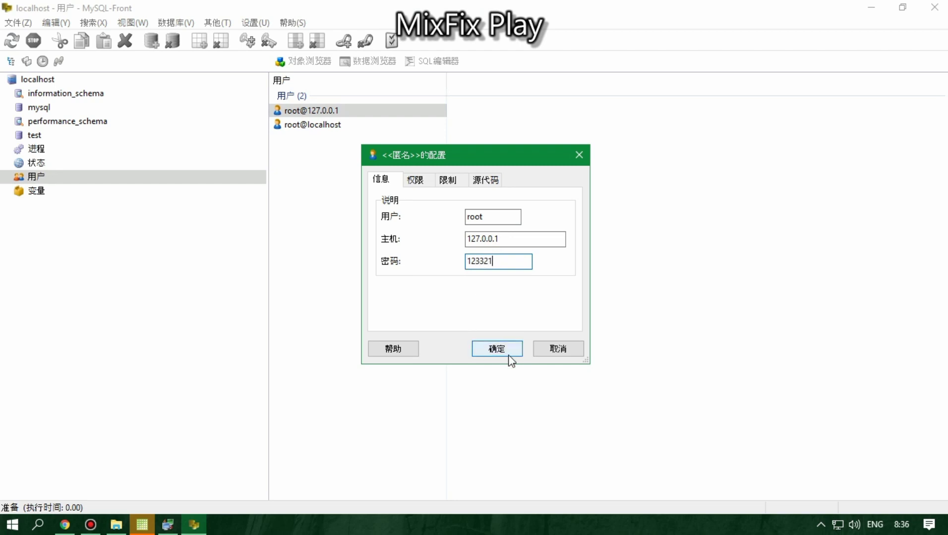
{"action": "left_click", "coordinate": [501, 350]}
{"action": "double_click", "coordinate": [278, 125]}
{"action": "left_click", "coordinate": [500, 262]}
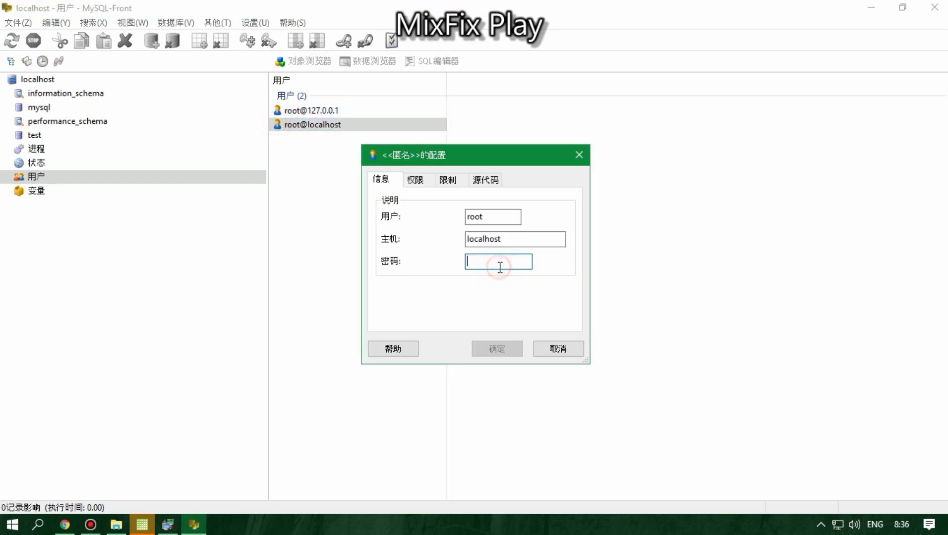
{"action": "type", "text": "123321"}
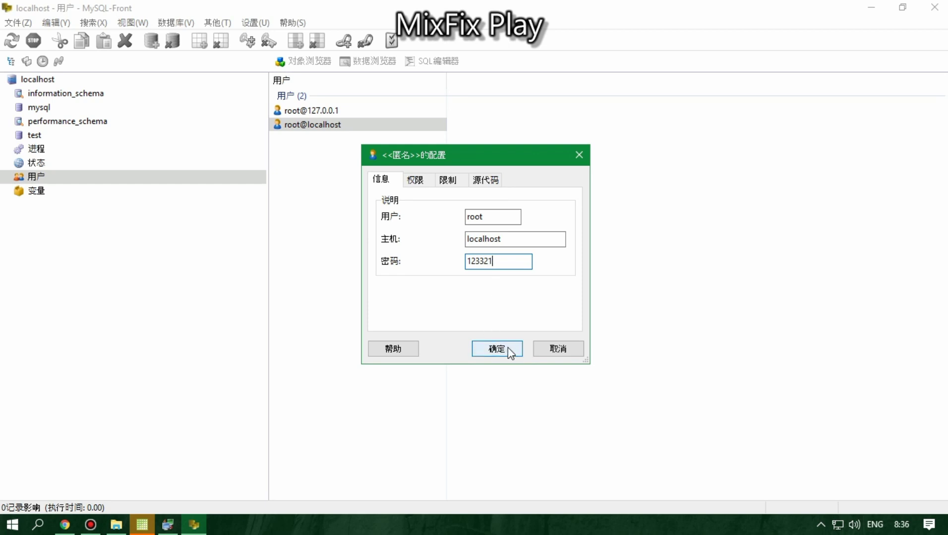
{"action": "left_click", "coordinate": [508, 348]}
{"action": "left_click", "coordinate": [396, 210]}
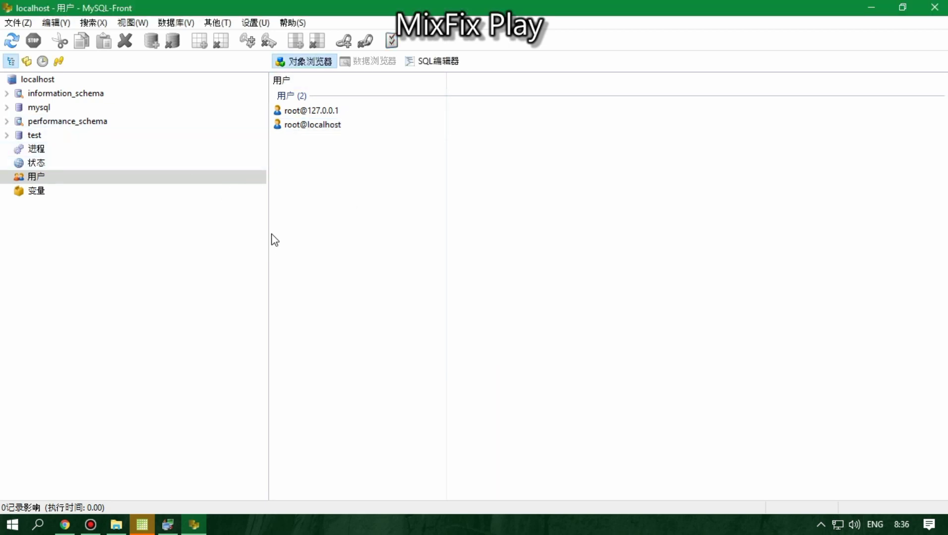
{"action": "left_click", "coordinate": [30, 79]}
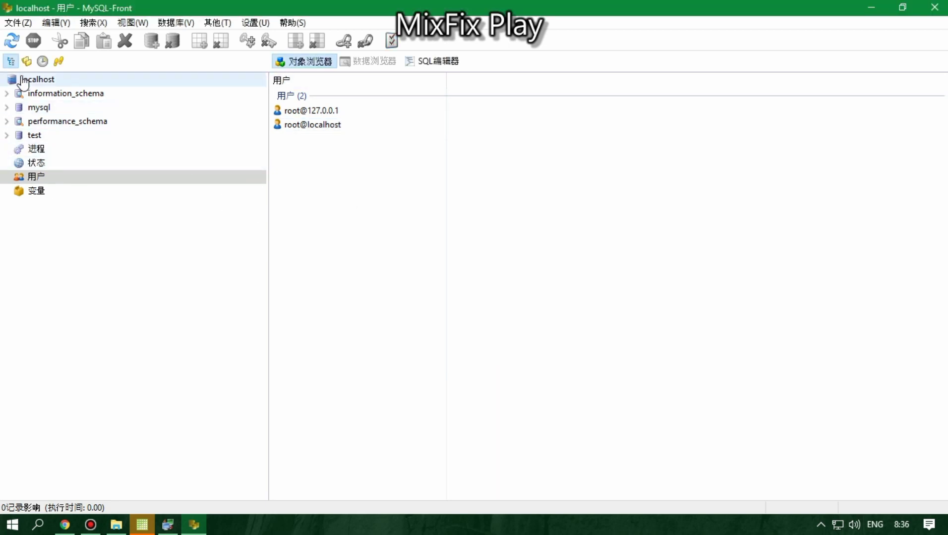
{"action": "left_click", "coordinate": [248, 24]}
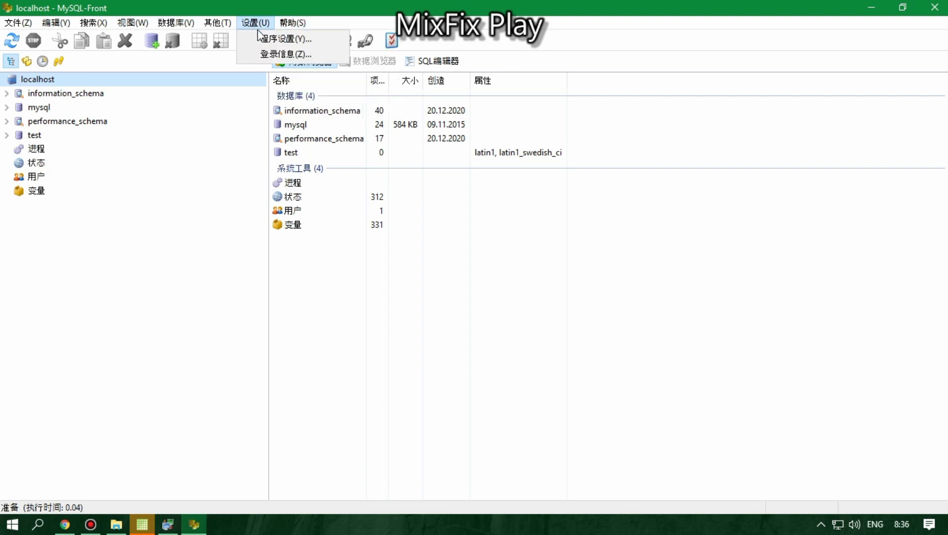
{"action": "left_click", "coordinate": [261, 38]}
{"action": "left_click", "coordinate": [484, 190]}
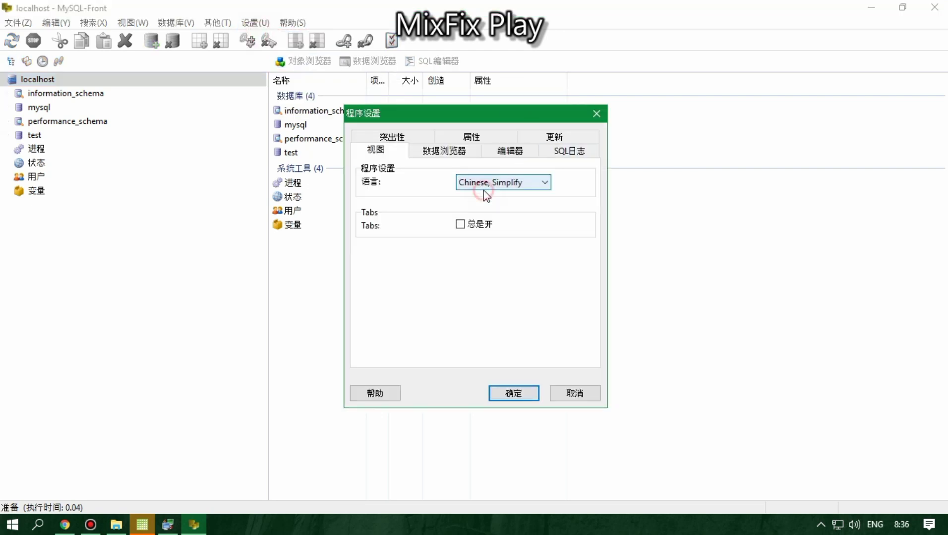
{"action": "scroll", "coordinate": [507, 270], "scroll_direction": "down", "scroll_amount": 4}
{"action": "scroll", "coordinate": [497, 310], "scroll_direction": "up", "scroll_amount": 5}
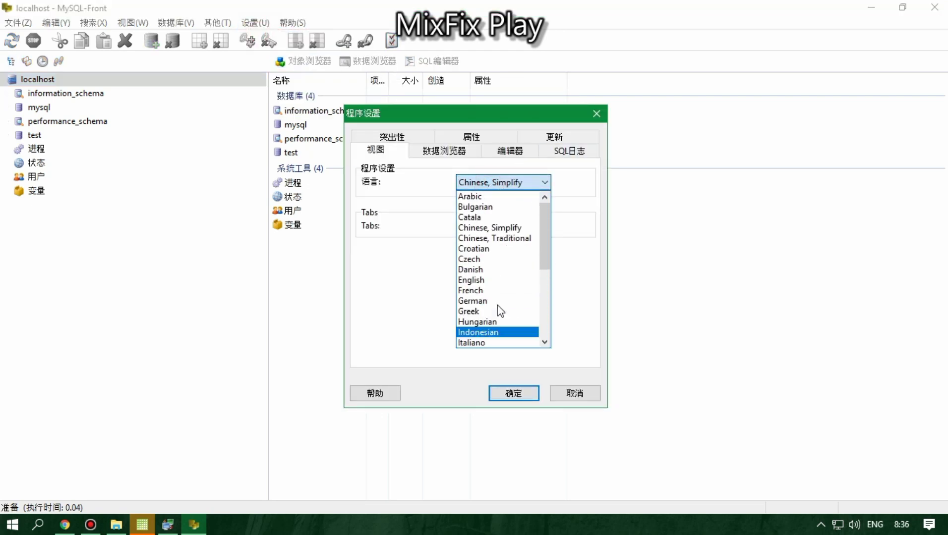
{"action": "left_click", "coordinate": [560, 377]}
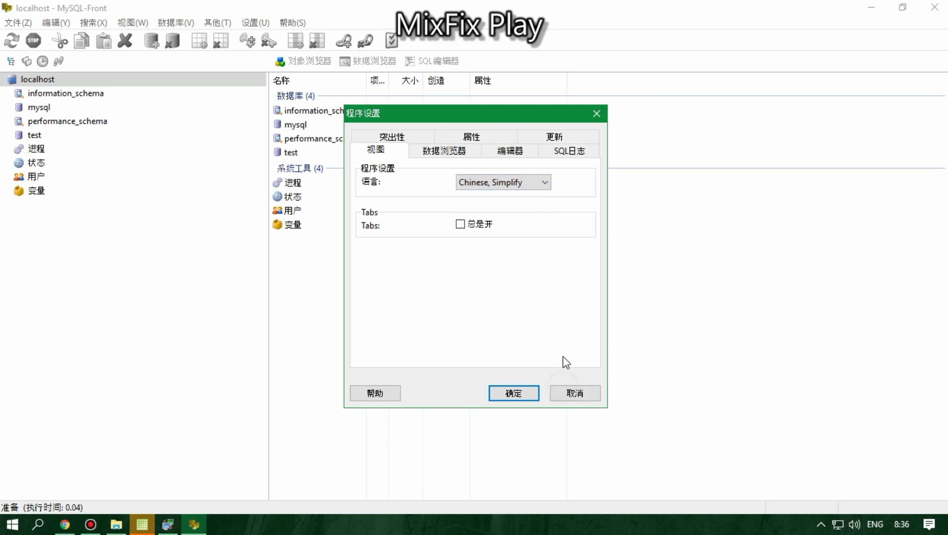
{"action": "left_click", "coordinate": [596, 113]}
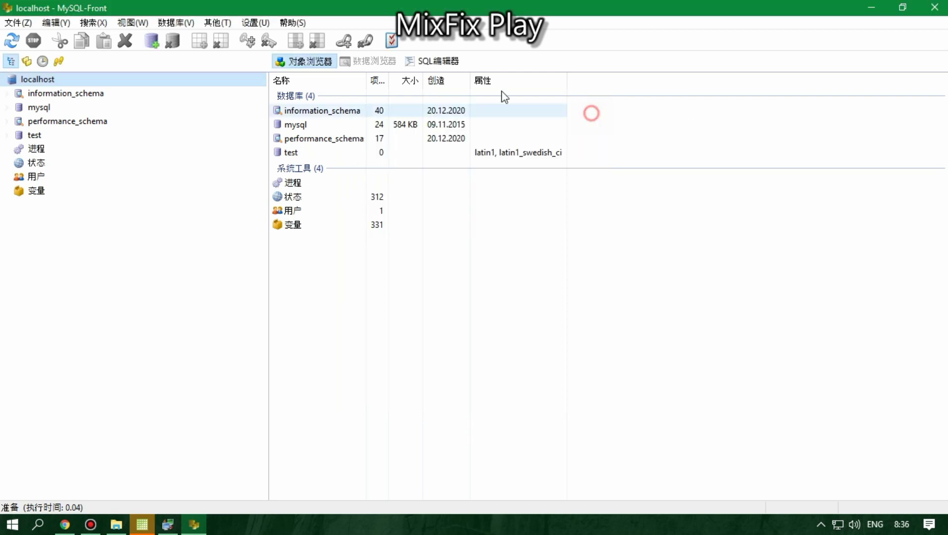
{"action": "left_click", "coordinate": [152, 41]}
Step: Create the databases cokdb1, cokdb_global and cokdb_pay, then select cokdb_global
{"action": "type", "text": "cokdb1"}
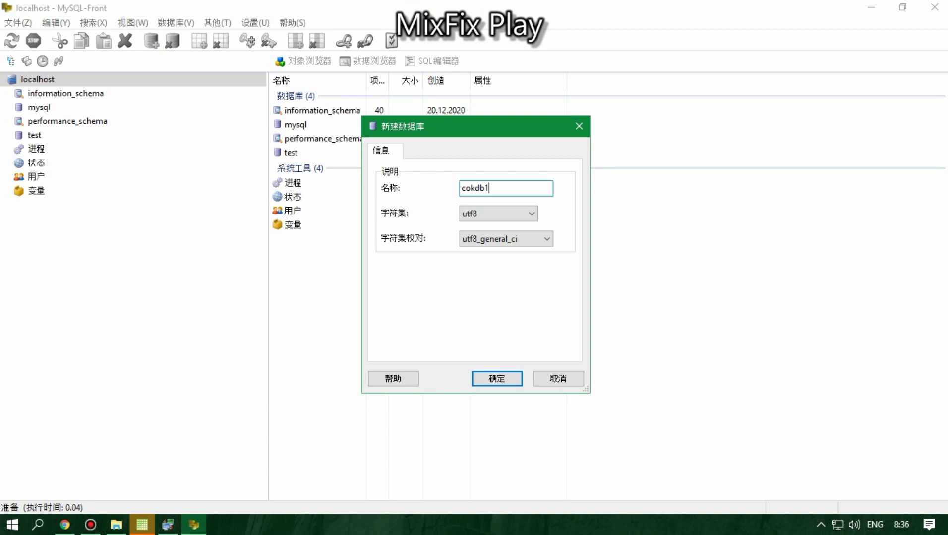
{"action": "key", "text": "Return"}
{"action": "left_click", "coordinate": [153, 42]}
{"action": "type", "text": "c"}
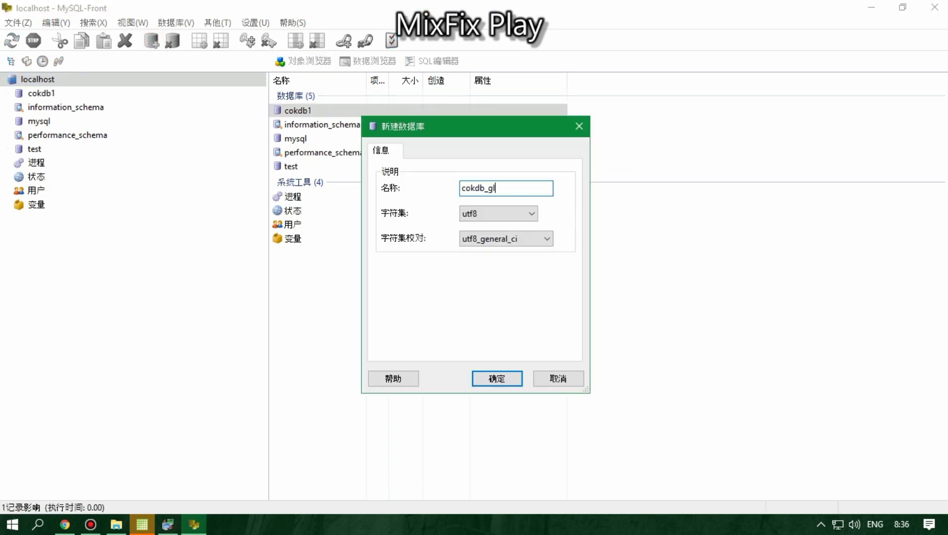
{"action": "key", "text": "Return"}
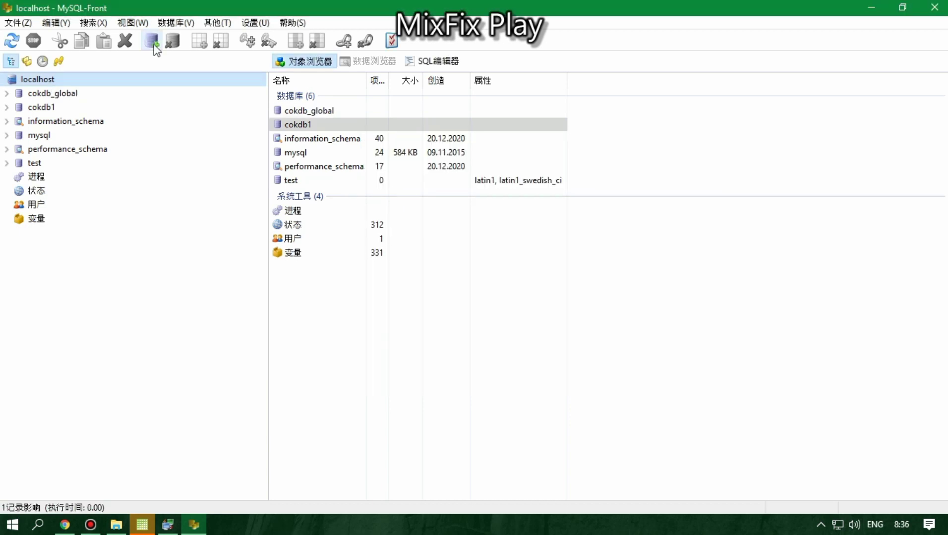
{"action": "left_click", "coordinate": [153, 41]}
{"action": "type", "text": "co"}
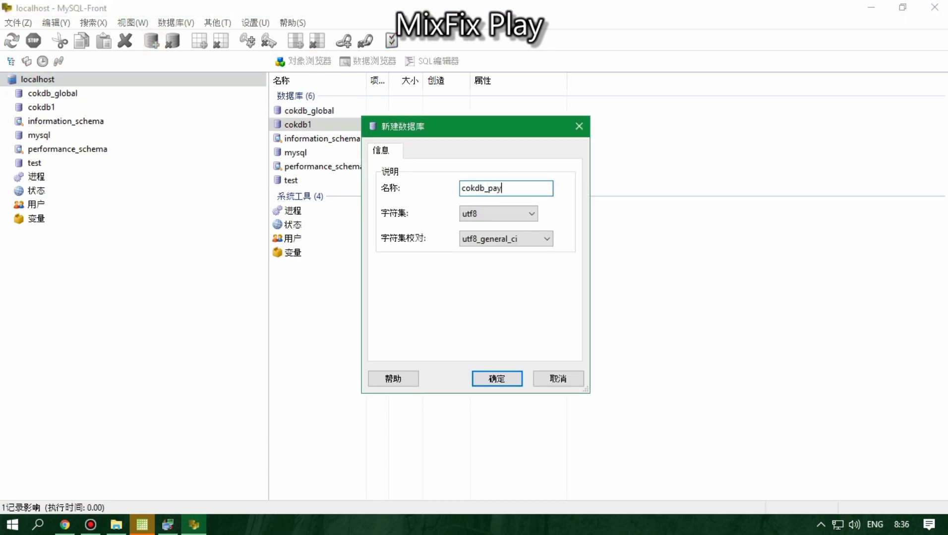
{"action": "type", "text": "kdb_pay"}
{"action": "key", "text": "Return"}
{"action": "left_click", "coordinate": [288, 102]}
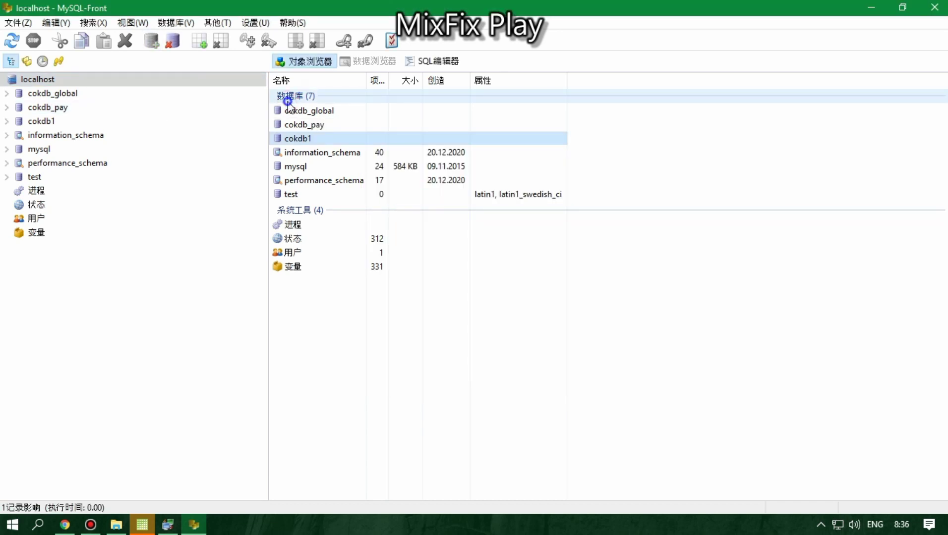
{"action": "left_click", "coordinate": [288, 111]}
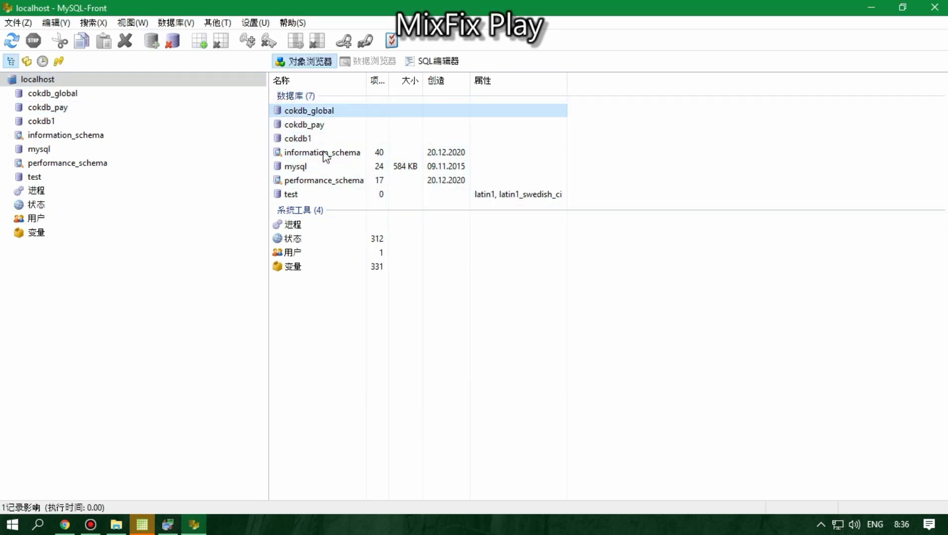
Step: Import cokdb_global.sql from ClashOfKings_5.36.0\database into the cokdb_global database
{"action": "right_click", "coordinate": [327, 112]}
{"action": "left_click", "coordinate": [384, 171]}
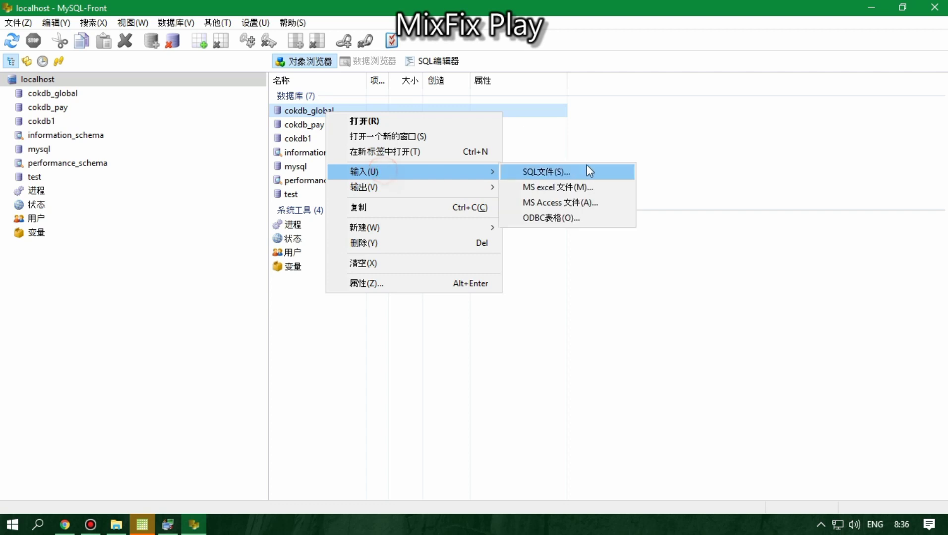
{"action": "left_click", "coordinate": [586, 169]}
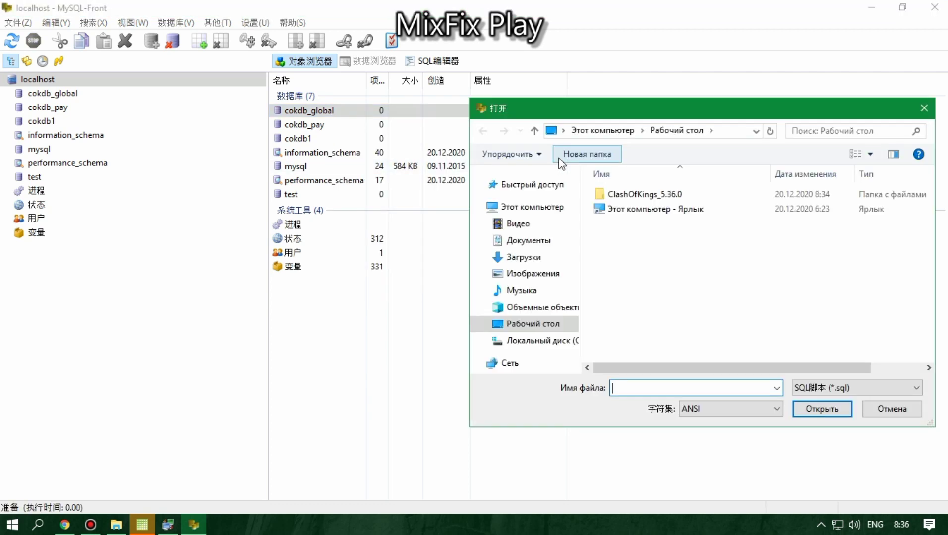
{"action": "double_click", "coordinate": [621, 195]}
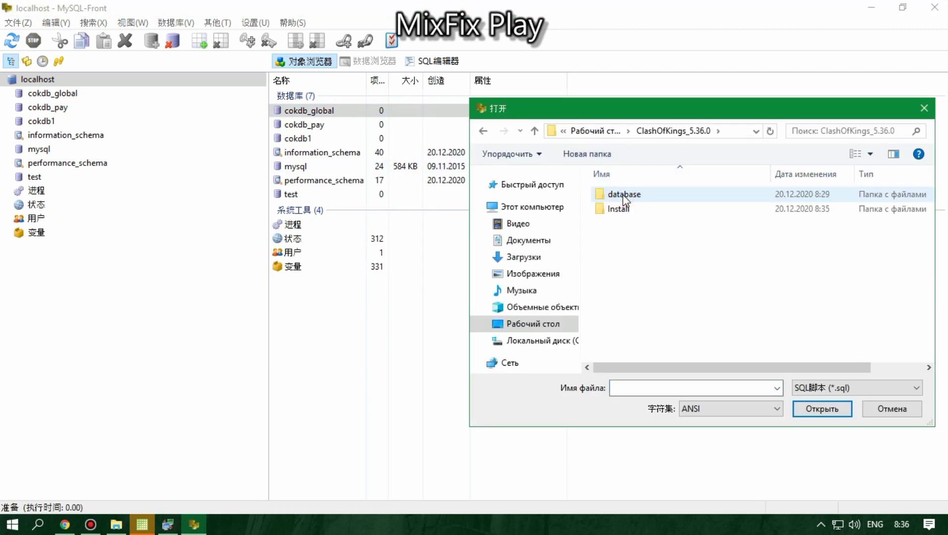
{"action": "double_click", "coordinate": [624, 195]}
{"action": "left_click", "coordinate": [622, 194]}
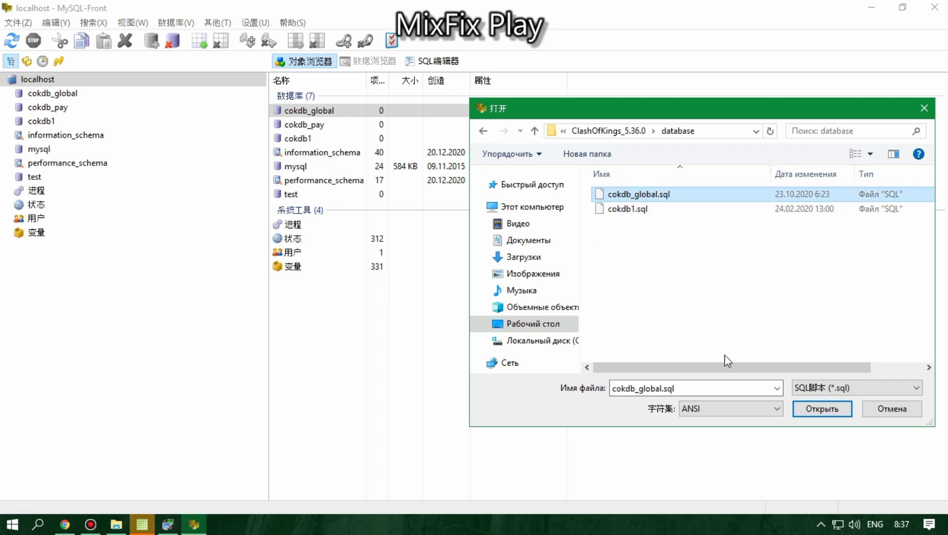
{"action": "left_click", "coordinate": [816, 406]}
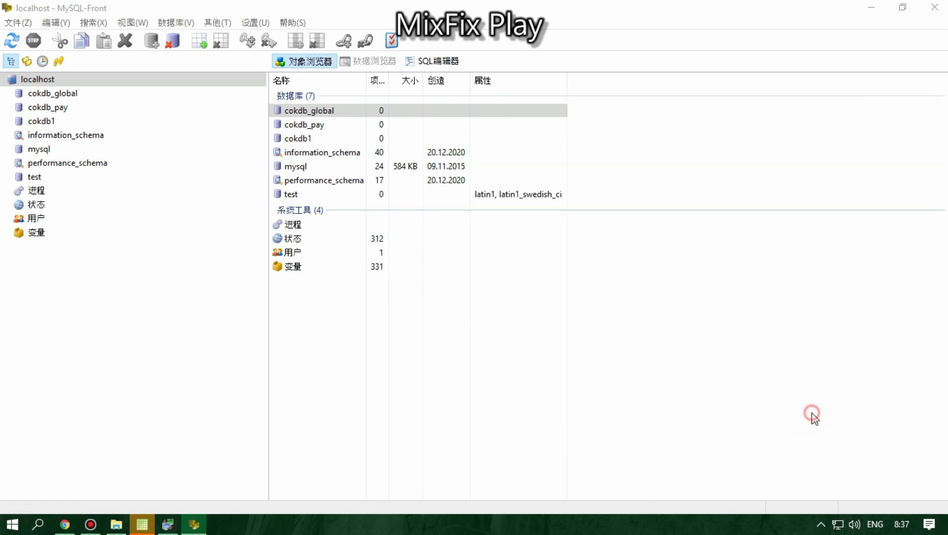
{"action": "left_click", "coordinate": [658, 432]}
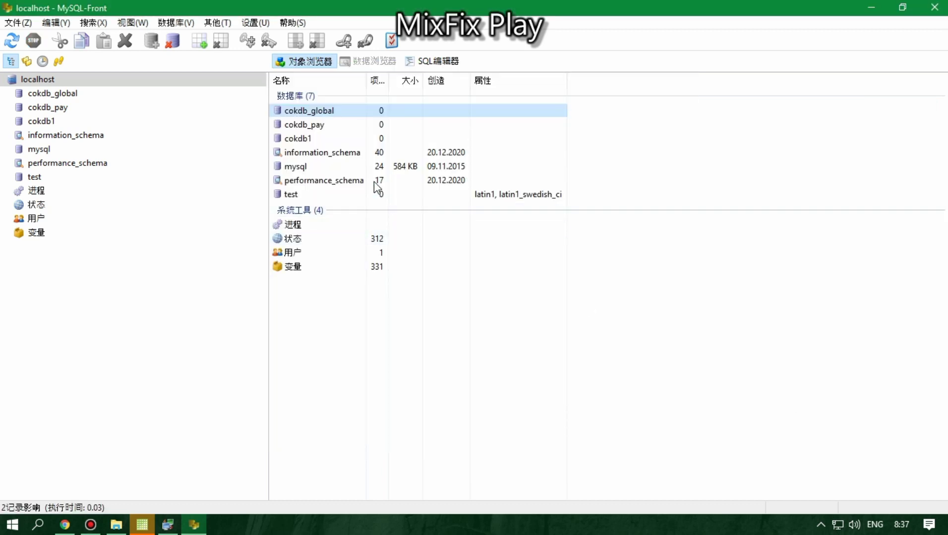
Step: Import cokdb1.sql into the cokdb1 database
{"action": "right_click", "coordinate": [306, 138]}
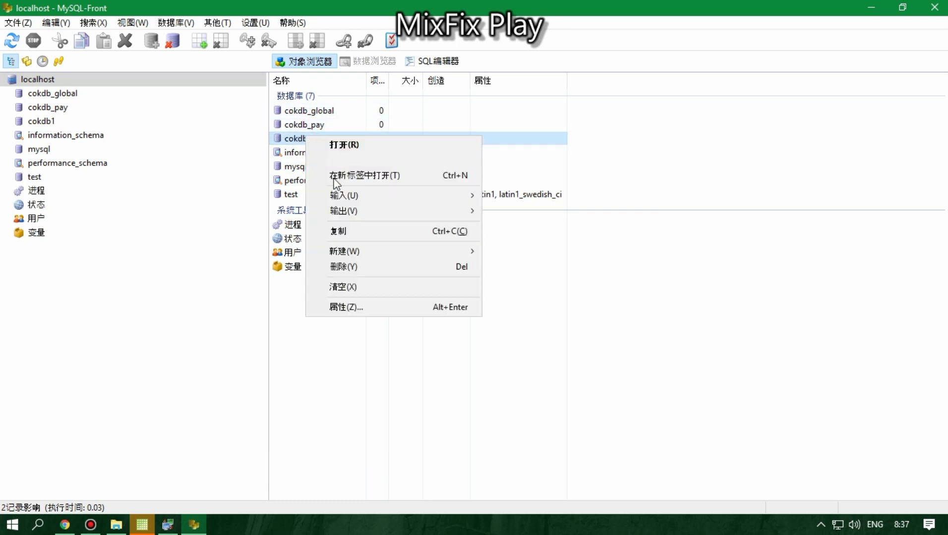
{"action": "mouse_move", "coordinate": [352, 199]}
{"action": "left_click", "coordinate": [508, 193]}
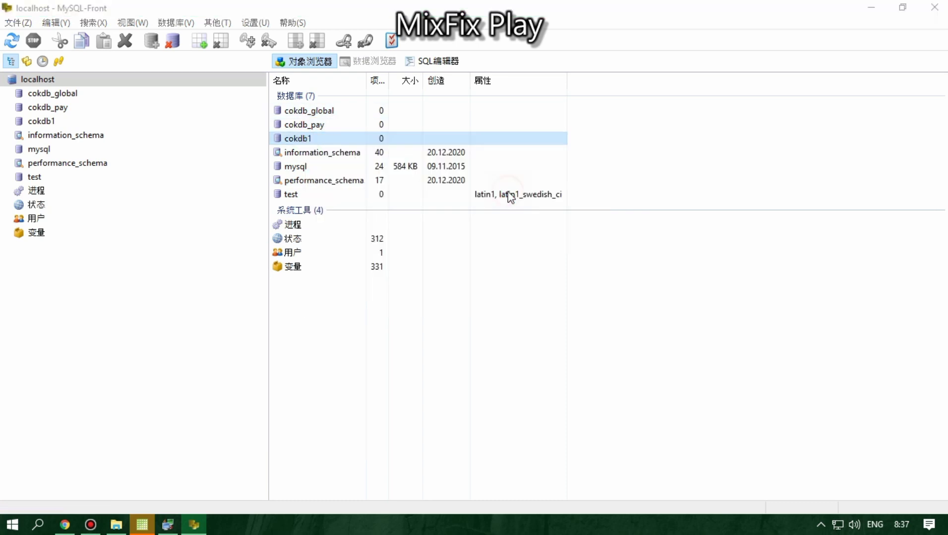
{"action": "left_click", "coordinate": [640, 211]}
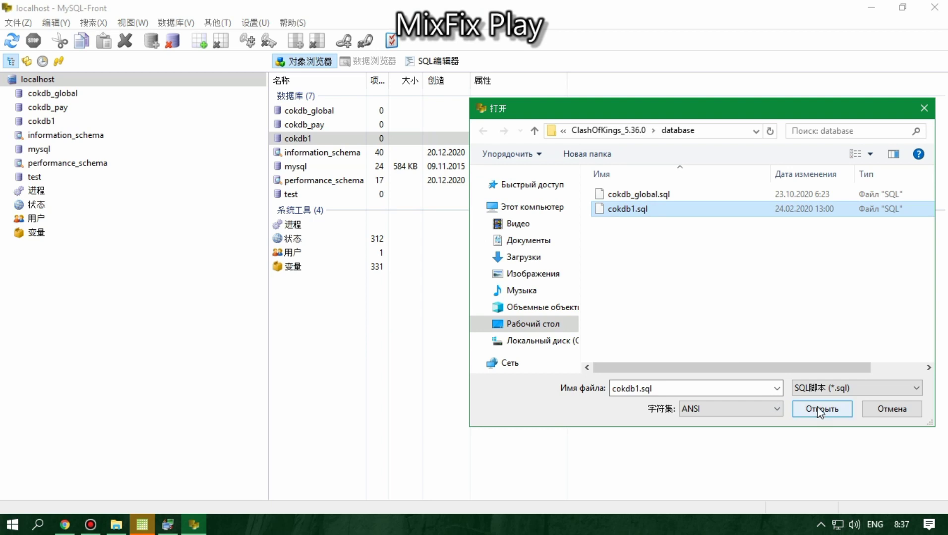
{"action": "left_click", "coordinate": [822, 409]}
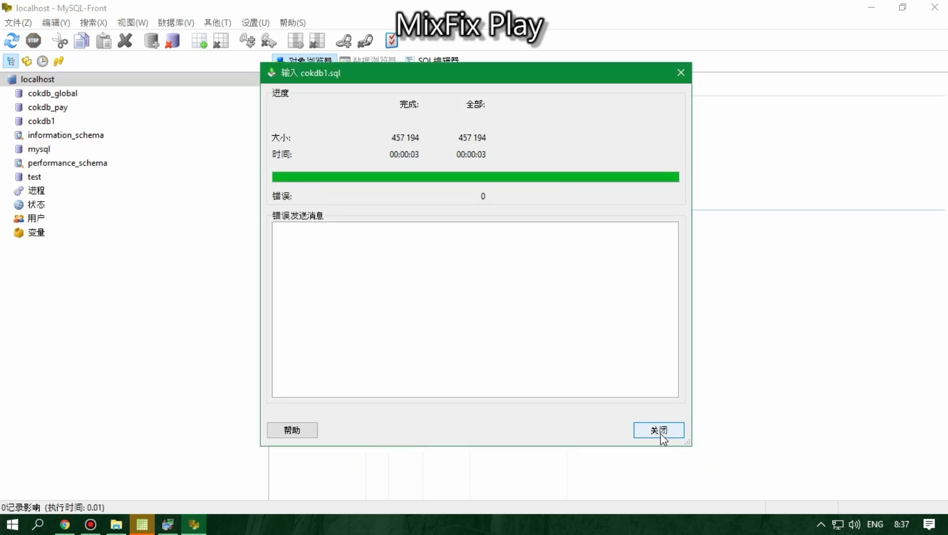
{"action": "left_click", "coordinate": [658, 430]}
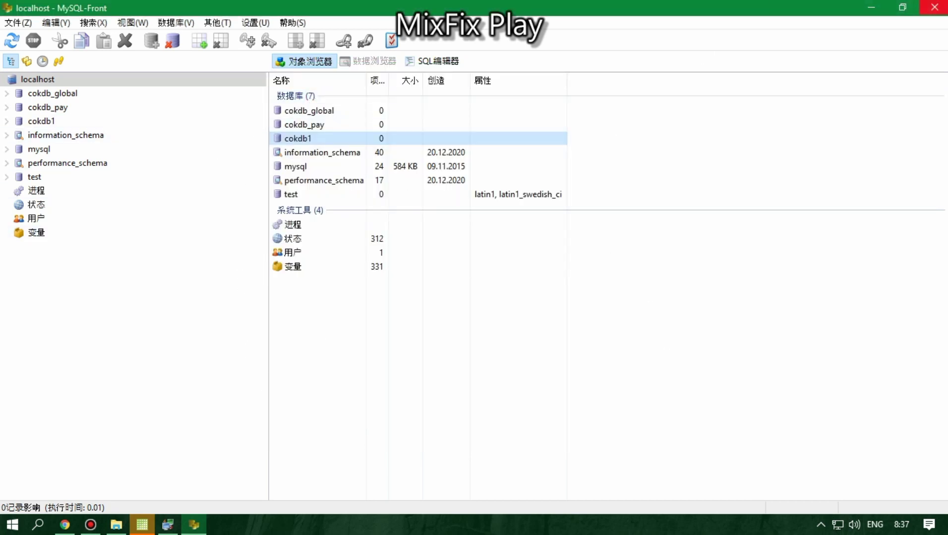
Step: Close MySQL-Front and switch phpStudy's interface language to English
{"action": "left_click", "coordinate": [934, 7]}
{"action": "left_click", "coordinate": [552, 349]}
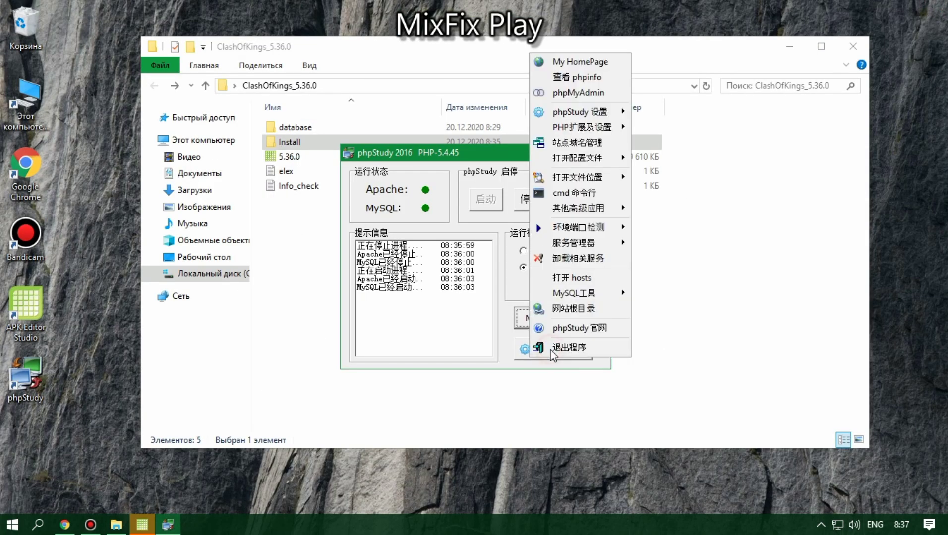
{"action": "mouse_move", "coordinate": [582, 112]}
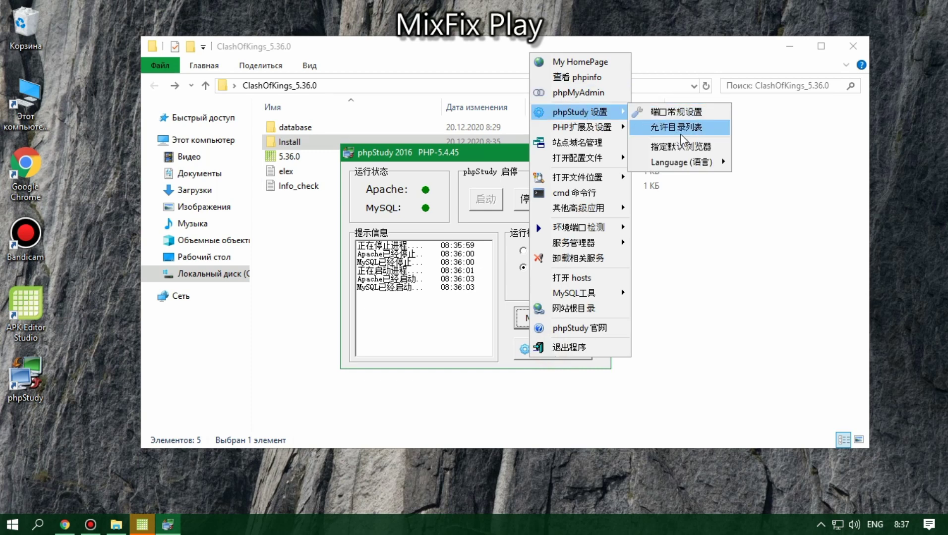
{"action": "mouse_move", "coordinate": [704, 162]}
{"action": "left_click", "coordinate": [774, 162]}
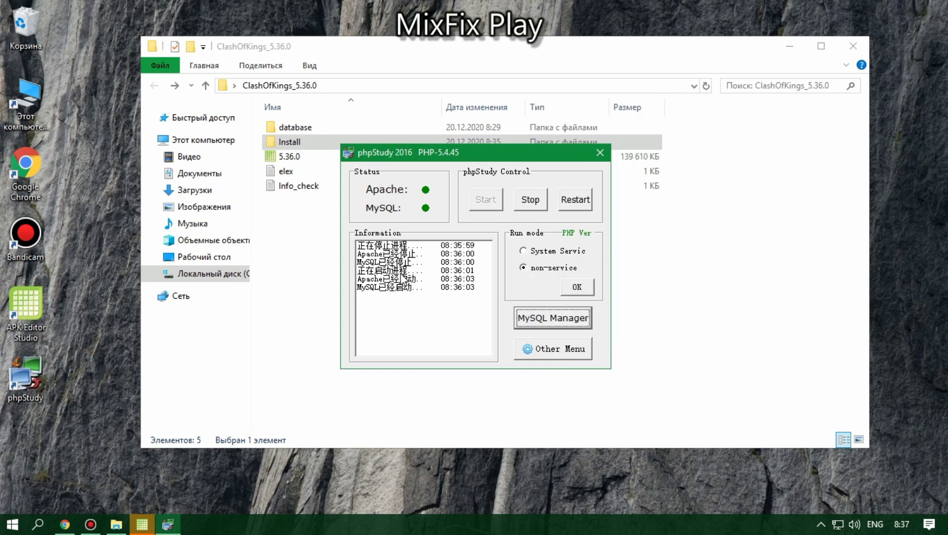
{"action": "left_click", "coordinate": [537, 318]}
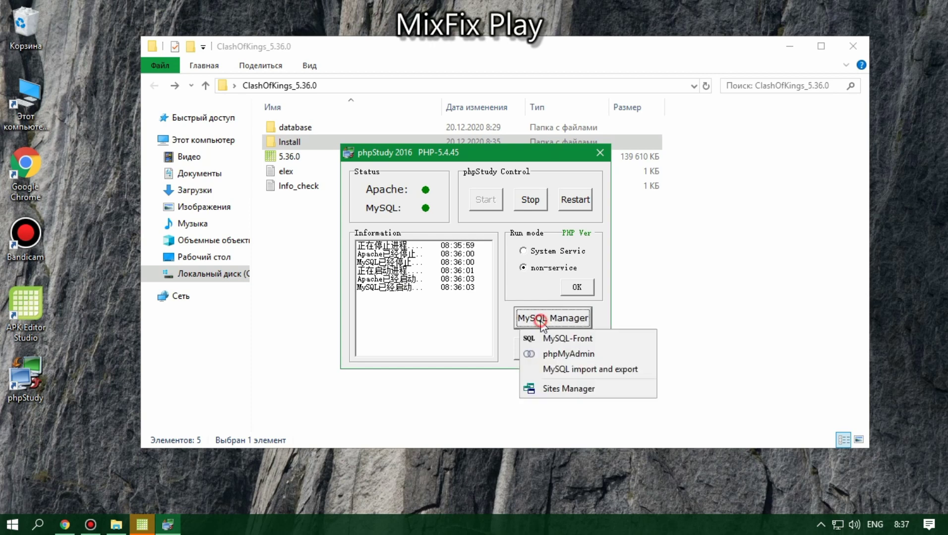
Step: Relaunch MySQL-Front without connecting, set its interface language to English, and close it
{"action": "left_click", "coordinate": [549, 339]}
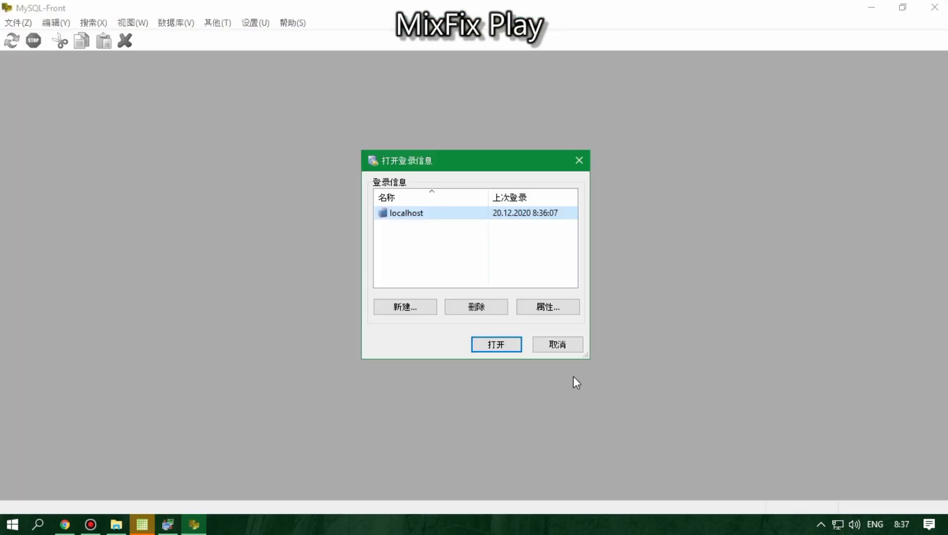
{"action": "left_click", "coordinate": [555, 343]}
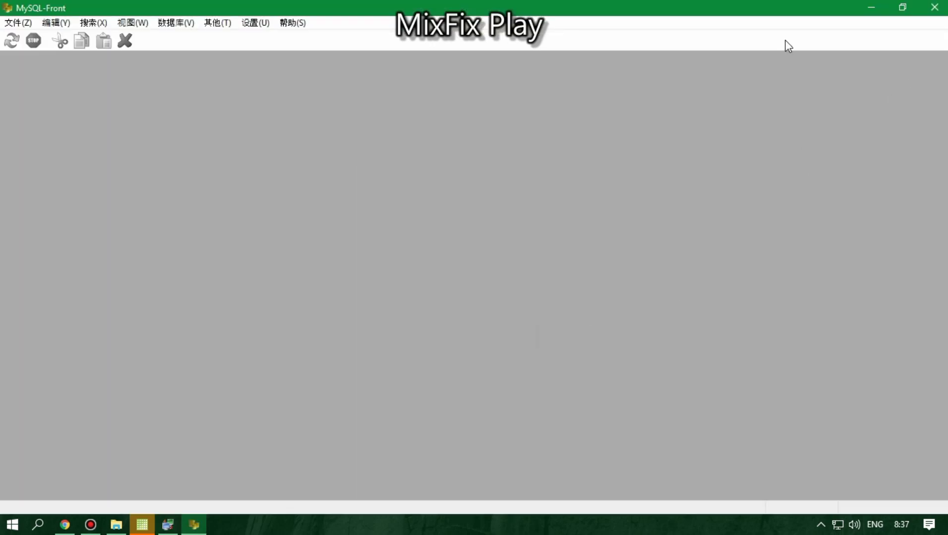
{"action": "left_click", "coordinate": [250, 23]}
{"action": "left_click", "coordinate": [292, 38]}
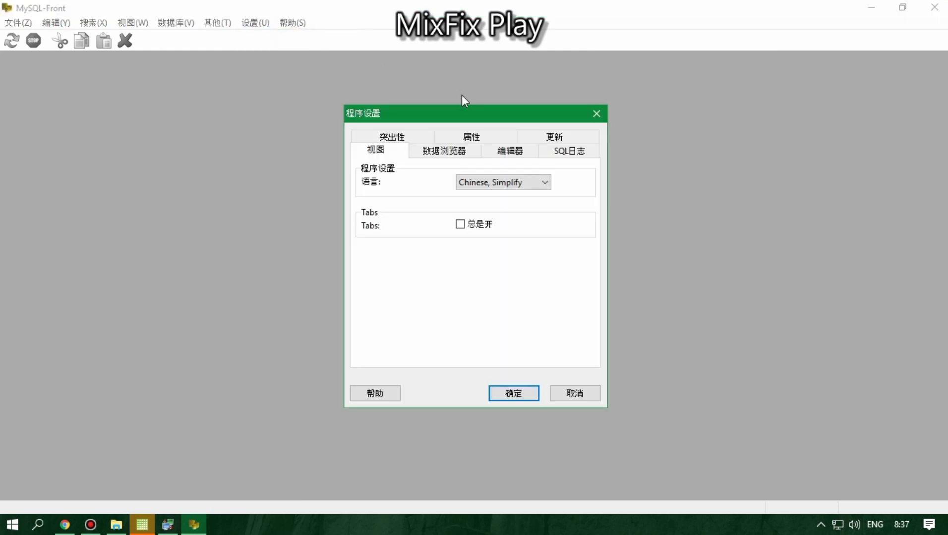
{"action": "left_click", "coordinate": [483, 182]}
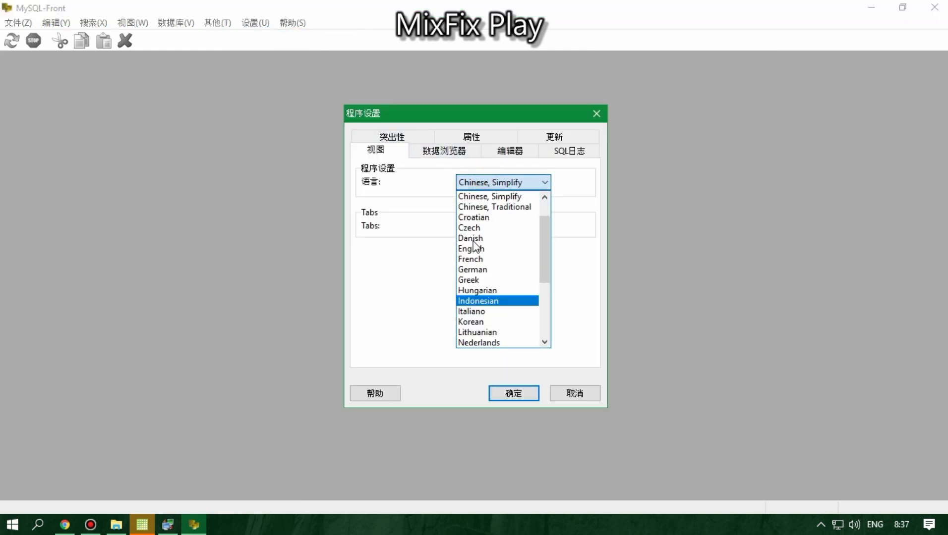
{"action": "scroll", "coordinate": [473, 243], "scroll_direction": "up", "scroll_amount": 1}
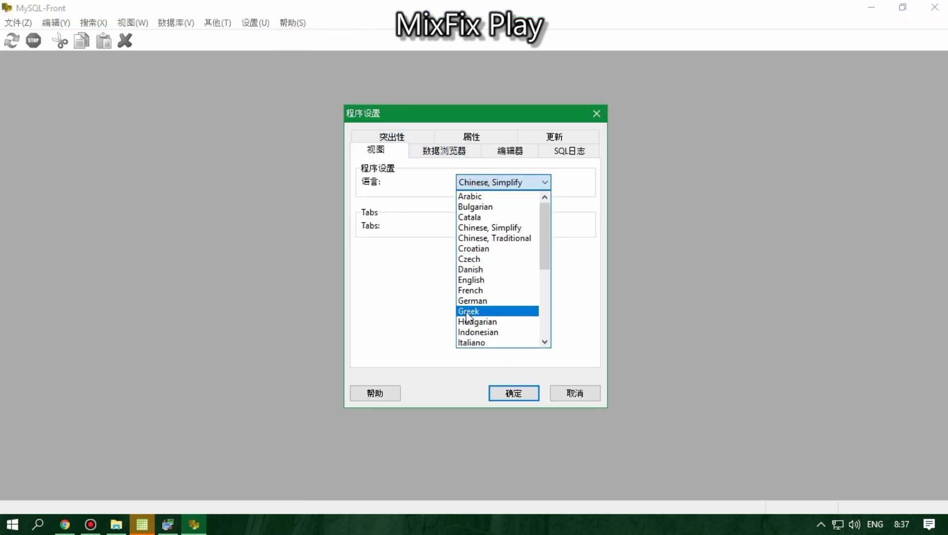
{"action": "left_click", "coordinate": [476, 280]}
{"action": "left_click", "coordinate": [523, 394]}
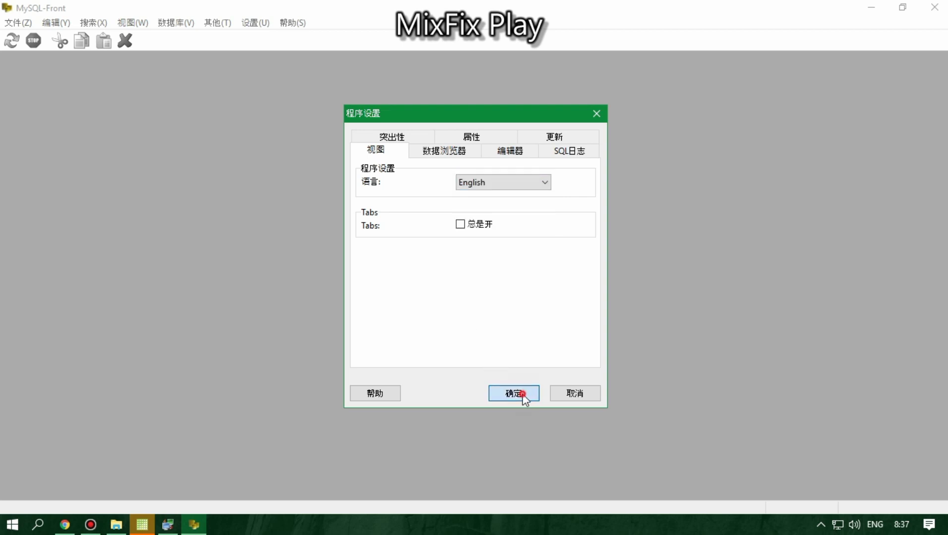
{"action": "key", "text": "alt+F4"}
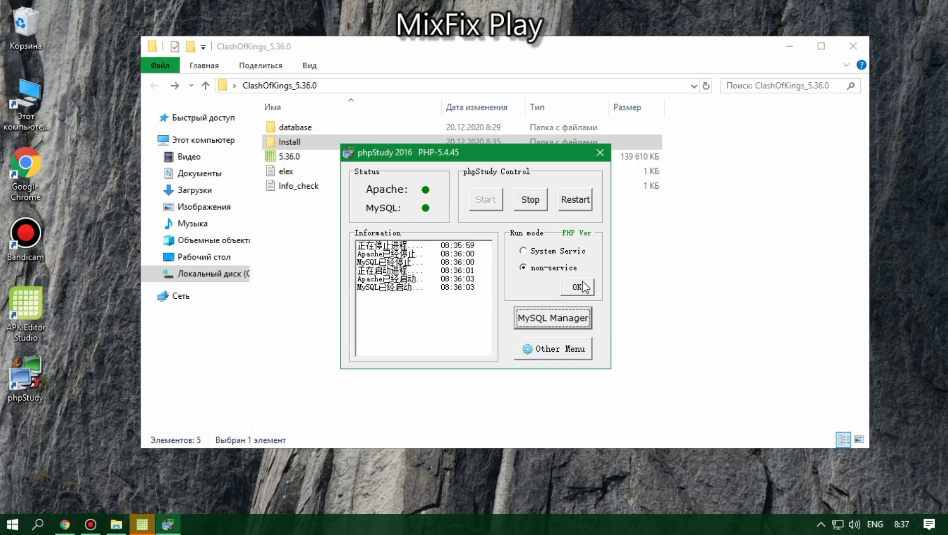
Step: Switch phpStudy to php-5.4.45-nts with Nginx and minimize its panel
{"action": "left_click", "coordinate": [581, 234]}
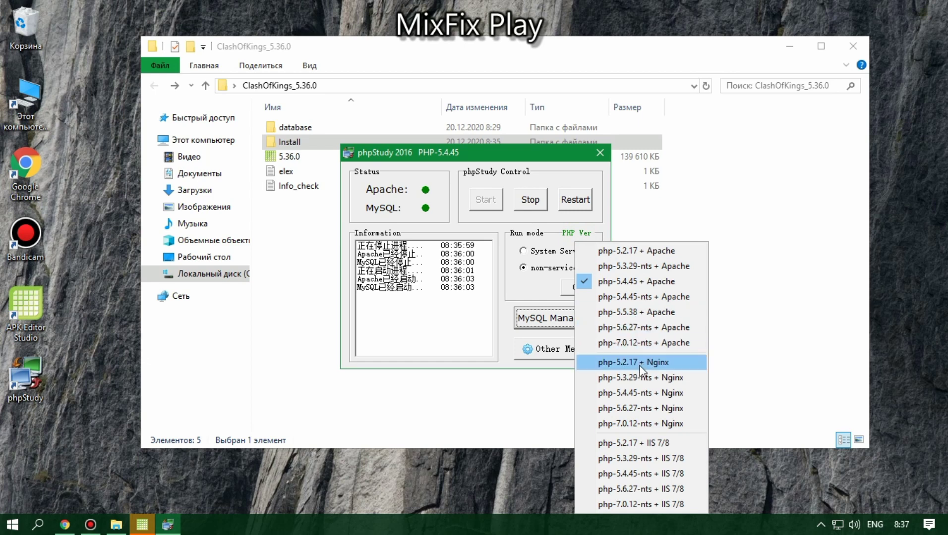
{"action": "left_click", "coordinate": [626, 394]}
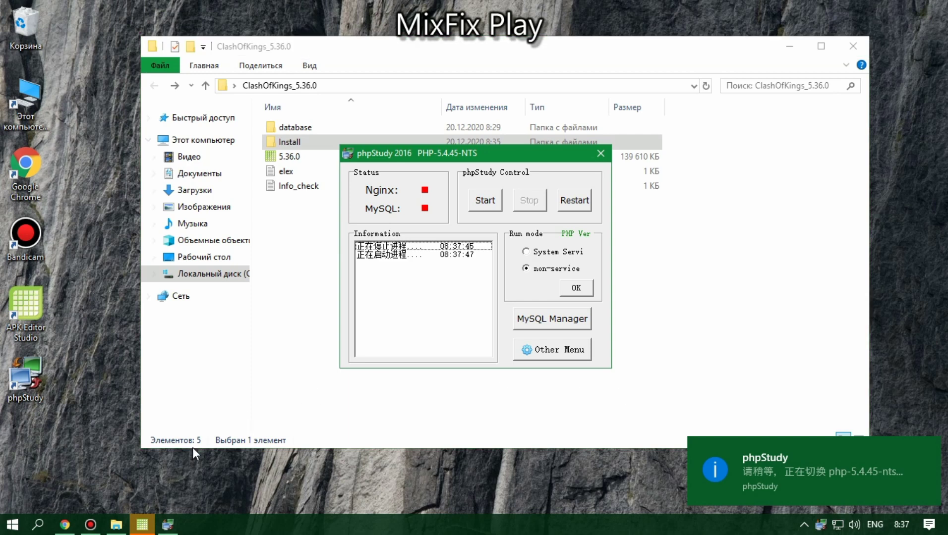
{"action": "left_click", "coordinate": [176, 525]}
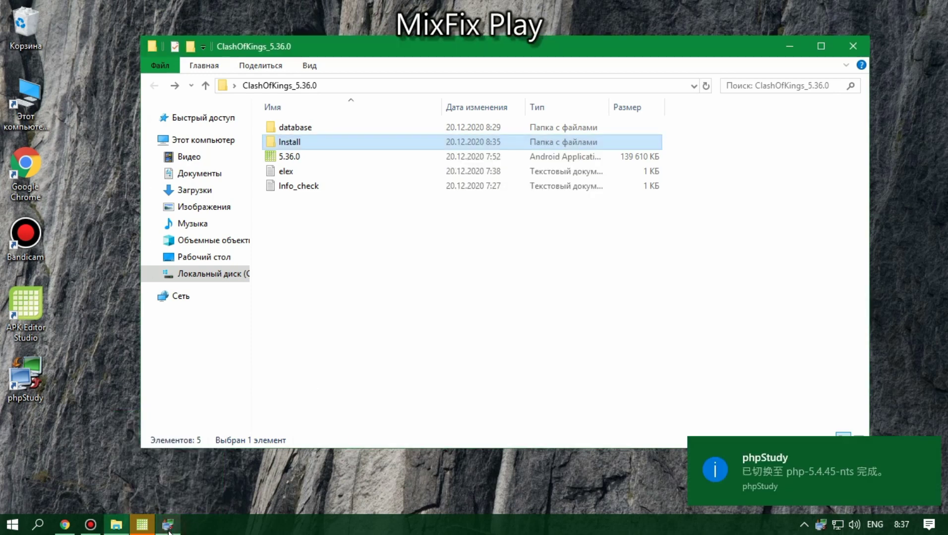
Step: Go to C:\Game and run the start batch file
{"action": "left_click", "coordinate": [385, 309]}
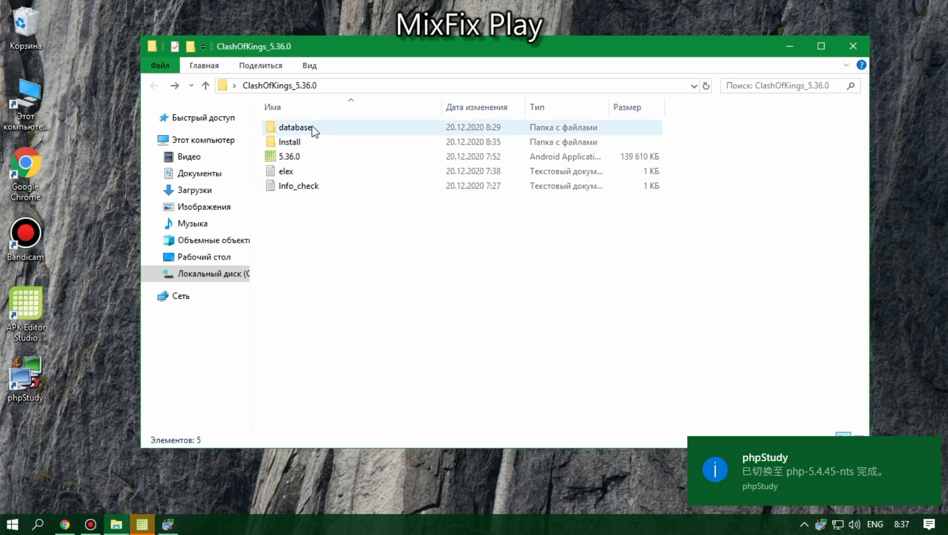
{"action": "left_click", "coordinate": [282, 143]}
{"action": "left_click", "coordinate": [296, 300]}
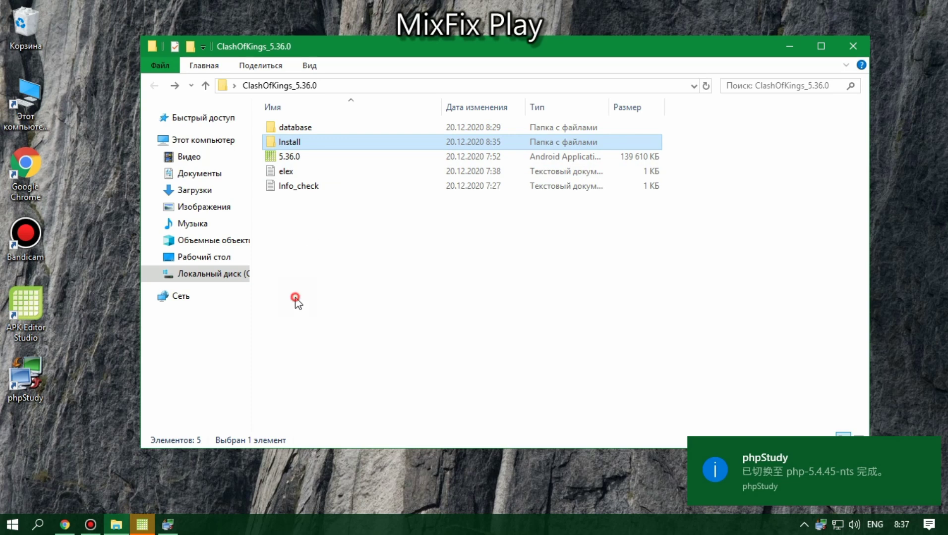
{"action": "left_click", "coordinate": [206, 274]}
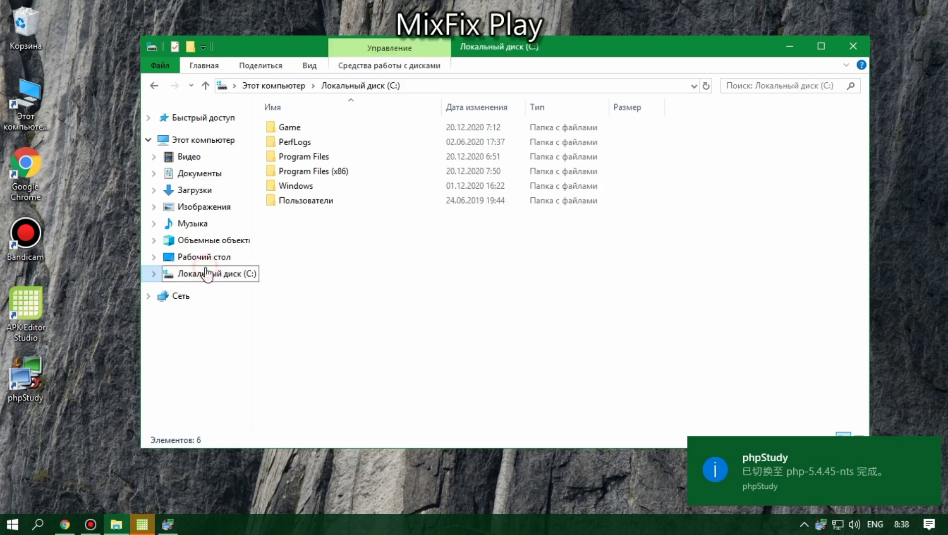
{"action": "double_click", "coordinate": [297, 126]}
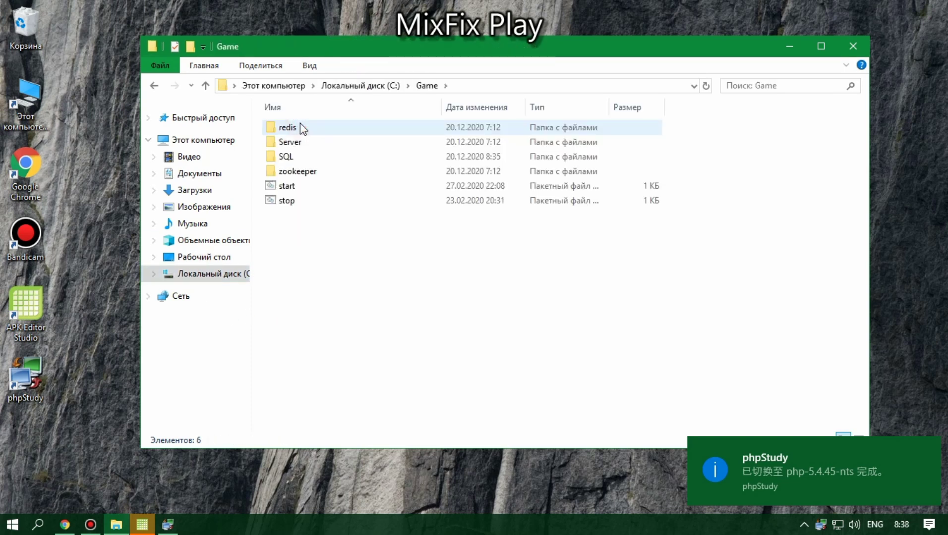
{"action": "left_click", "coordinate": [283, 186]}
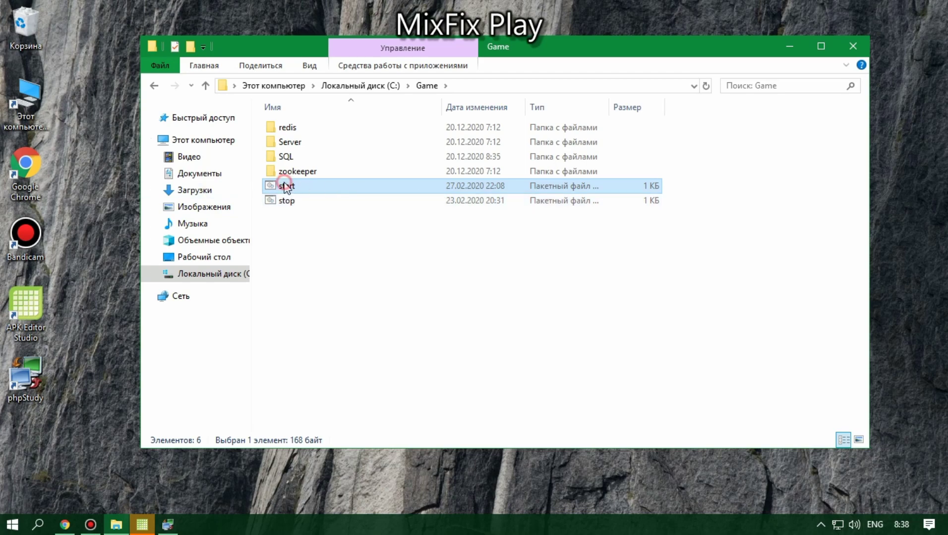
{"action": "double_click", "coordinate": [285, 186]}
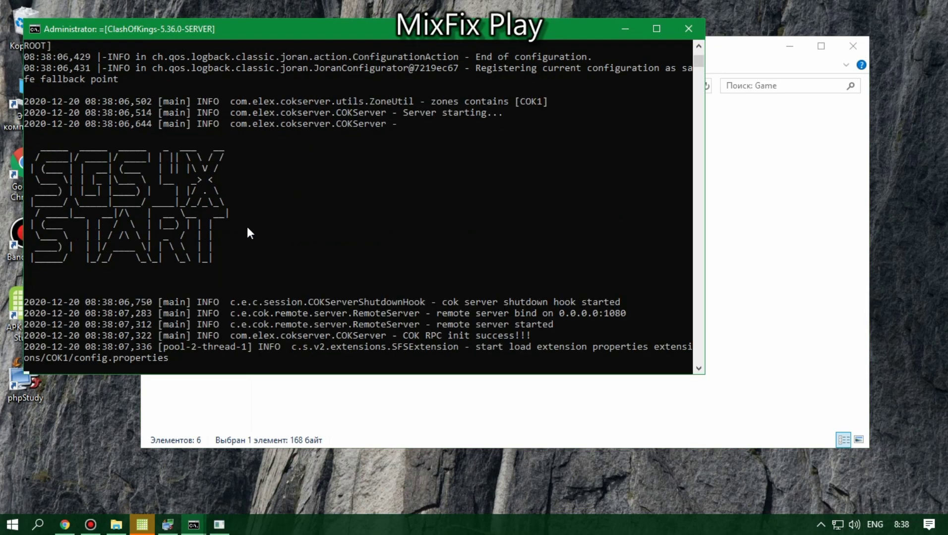
Step: Let the ClashOfKings-5.36.0-SERVER console finish loading, then minimize it
{"action": "left_click", "coordinate": [90, 525]}
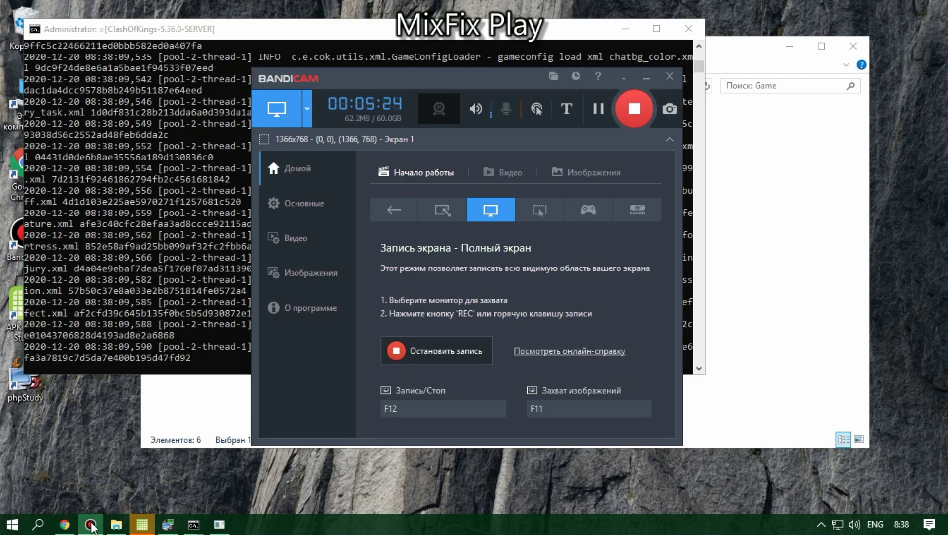
{"action": "left_click", "coordinate": [91, 526]}
{"action": "left_click", "coordinate": [90, 526]}
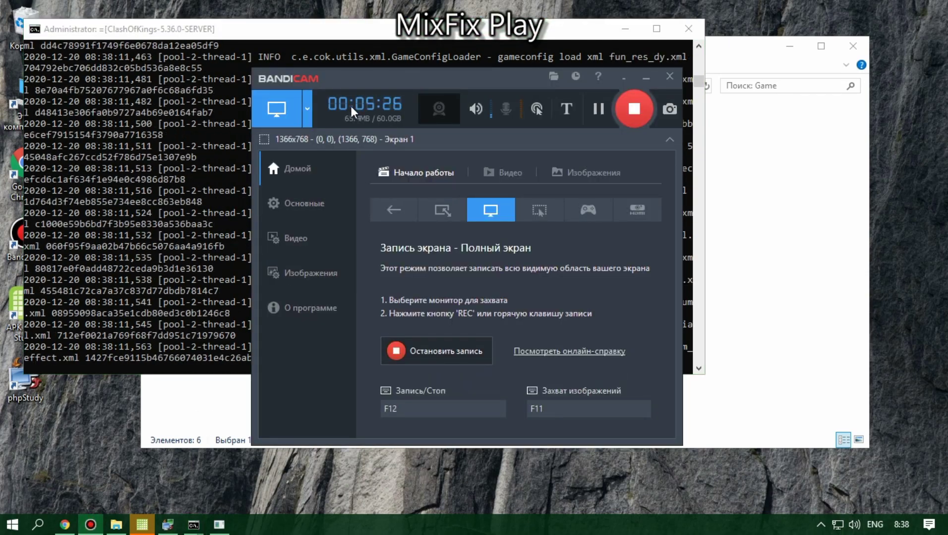
{"action": "left_click", "coordinate": [91, 527]}
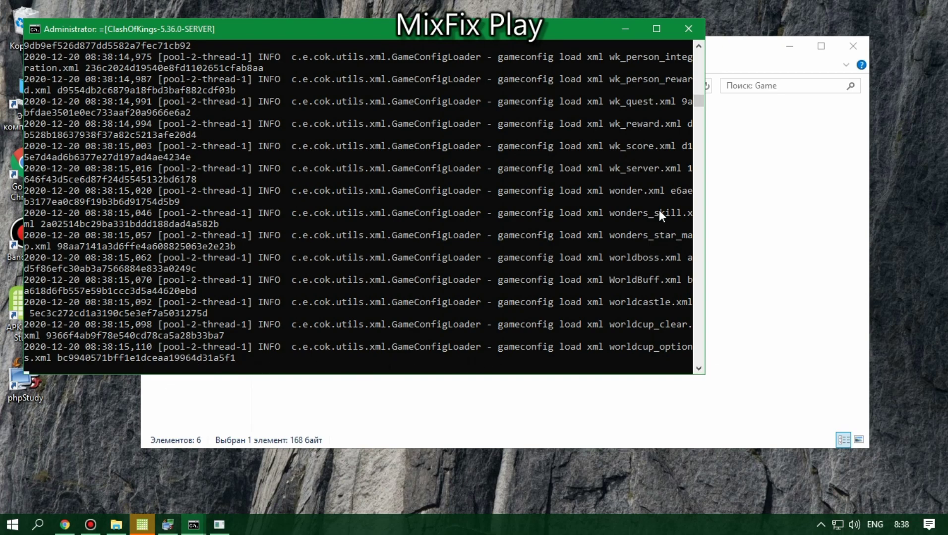
{"action": "left_click", "coordinate": [655, 28]}
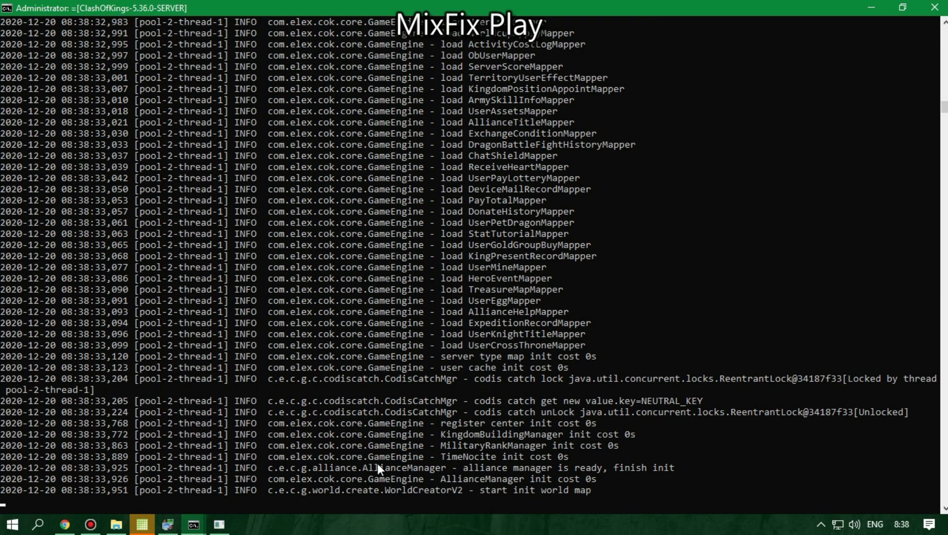
{"action": "left_click", "coordinate": [902, 7]}
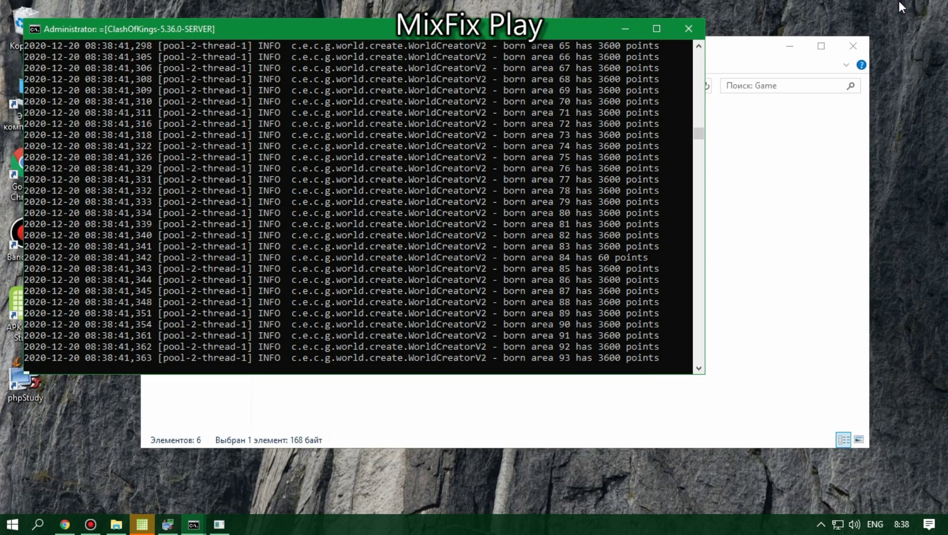
{"action": "left_click", "coordinate": [625, 31]}
Step: Navigate into the C:\Game\SQL\WWW folder
{"action": "left_click", "coordinate": [265, 314]}
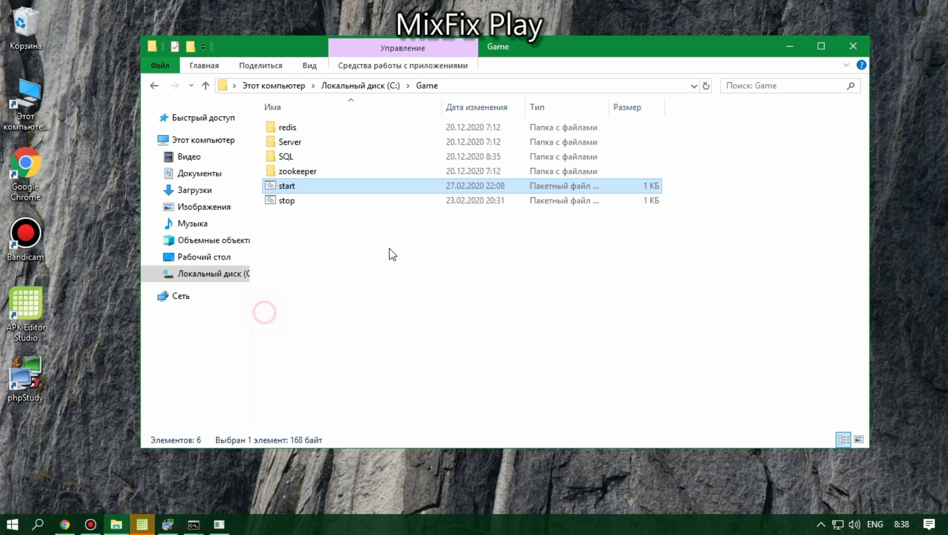
{"action": "left_click", "coordinate": [282, 162]}
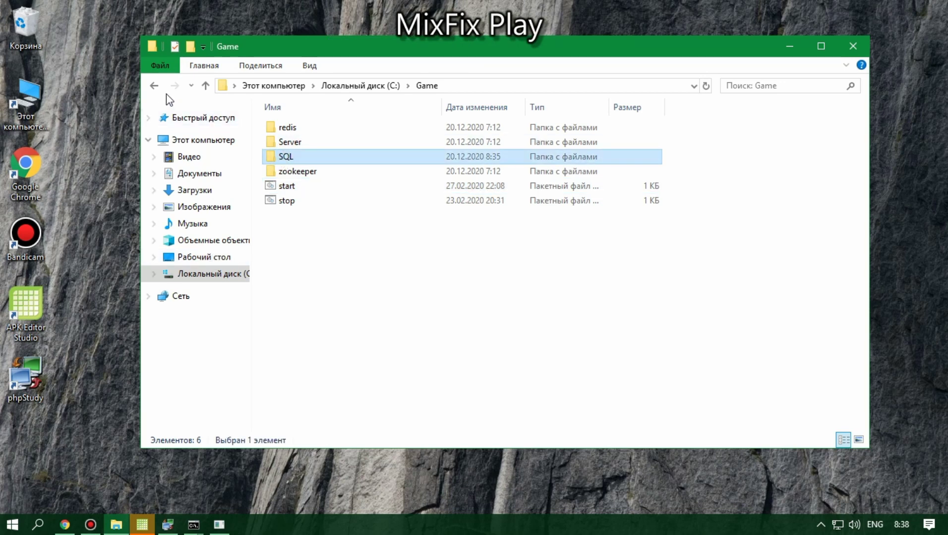
{"action": "double_click", "coordinate": [307, 157]}
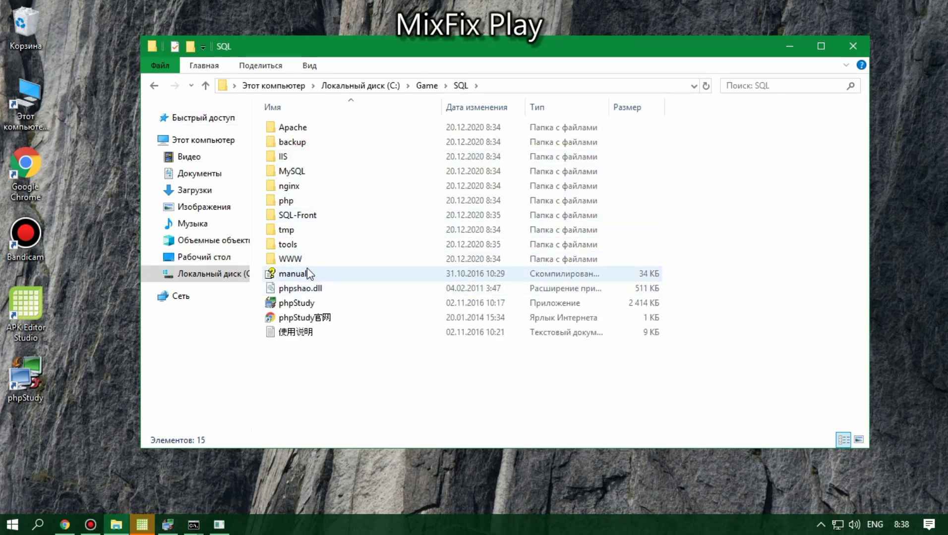
{"action": "double_click", "coordinate": [292, 259]}
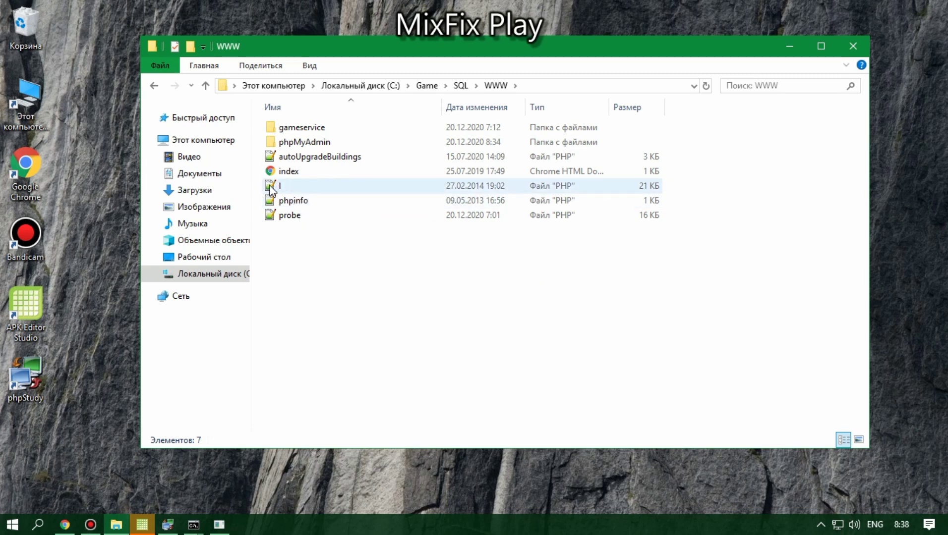
Step: Delete the l and phpinfo files and the phpMyAdmin folder, then open probe
{"action": "left_click_drag", "start_coordinate": [258, 180], "coordinate": [277, 204]}
{"action": "right_click", "coordinate": [299, 202]}
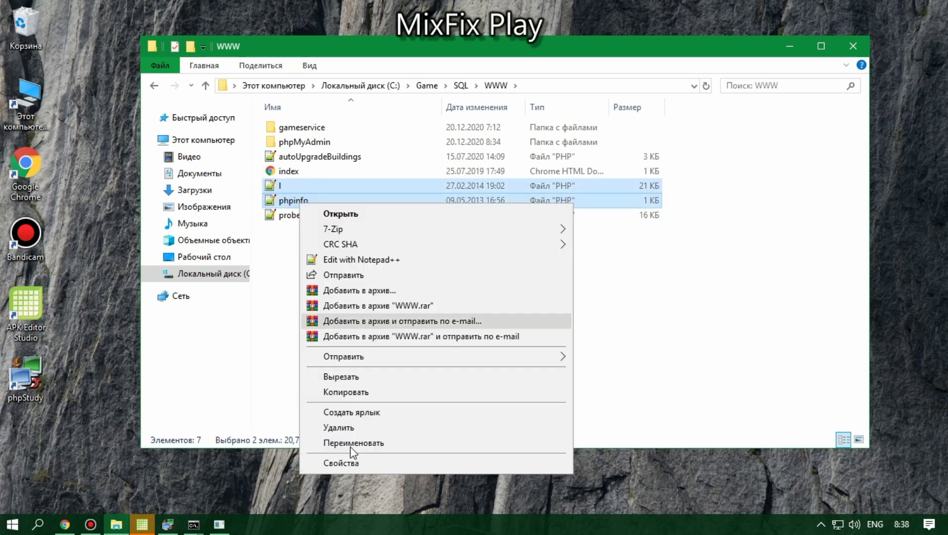
{"action": "left_click", "coordinate": [340, 428]}
{"action": "right_click", "coordinate": [292, 143]}
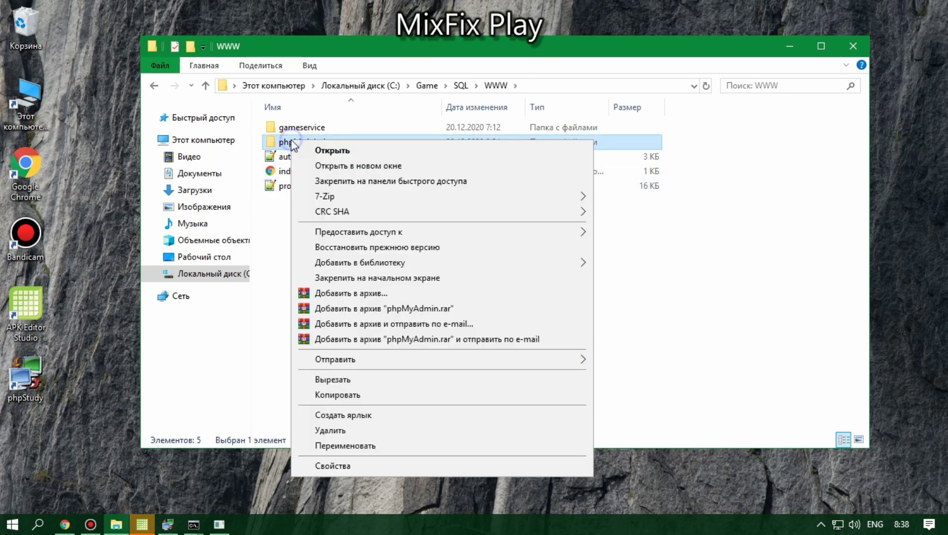
{"action": "left_click", "coordinate": [329, 430]}
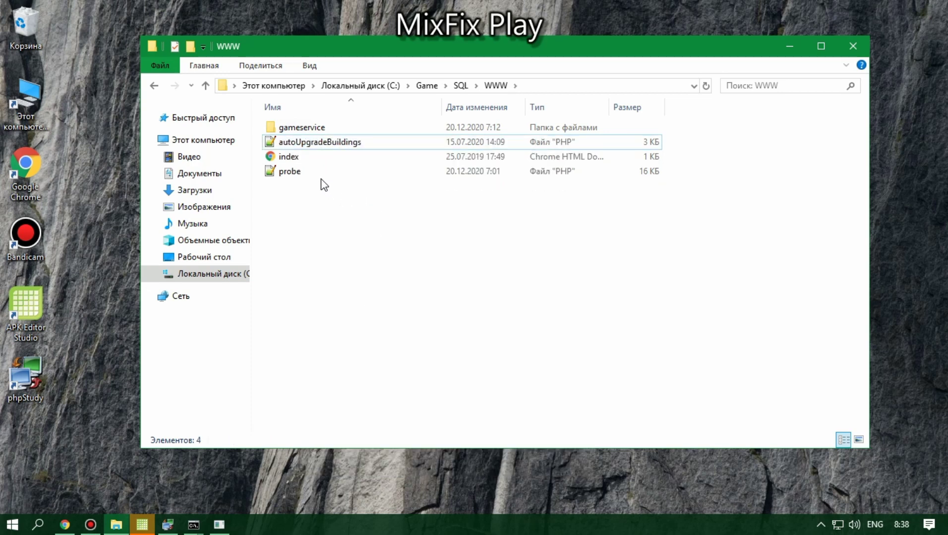
{"action": "double_click", "coordinate": [305, 172]}
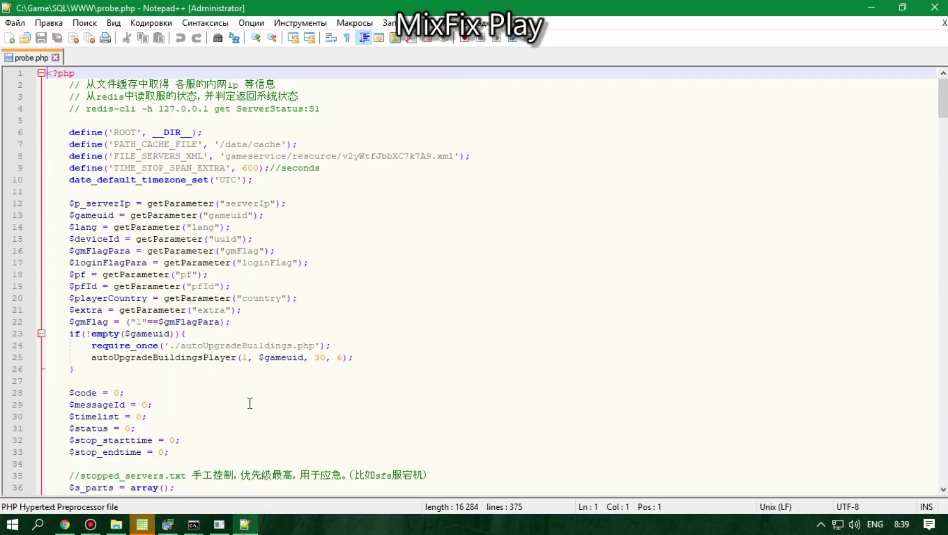
Step: Review the autoUpgradeBuildingsPlayer(1, $gameuid, 30, 6) call on line 25, then close probe.php and Notepad++
{"action": "left_click", "coordinate": [247, 404]}
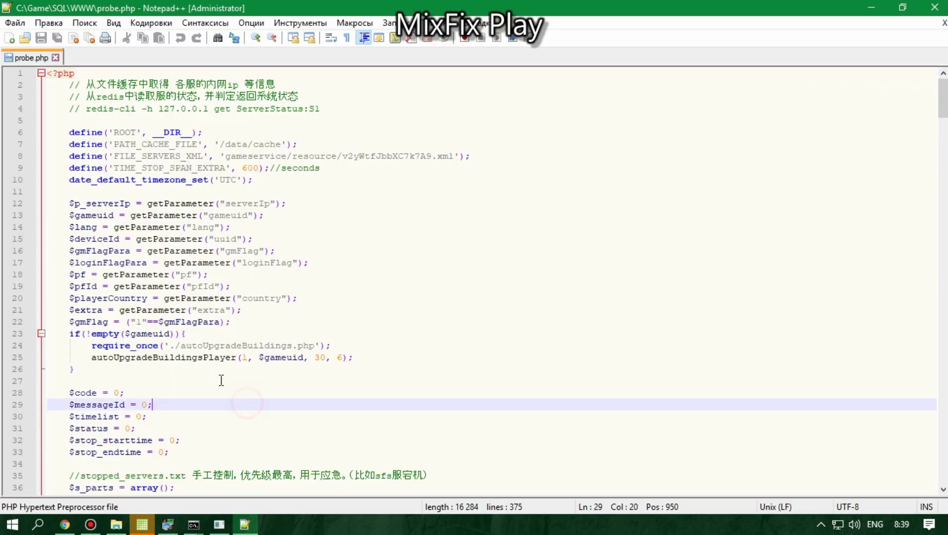
{"action": "double_click", "coordinate": [339, 357]}
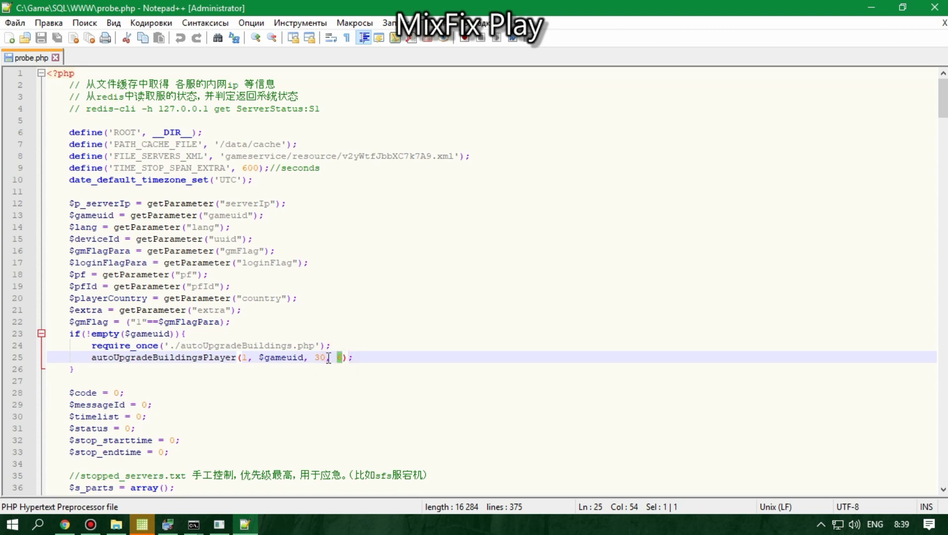
{"action": "left_click", "coordinate": [247, 357]}
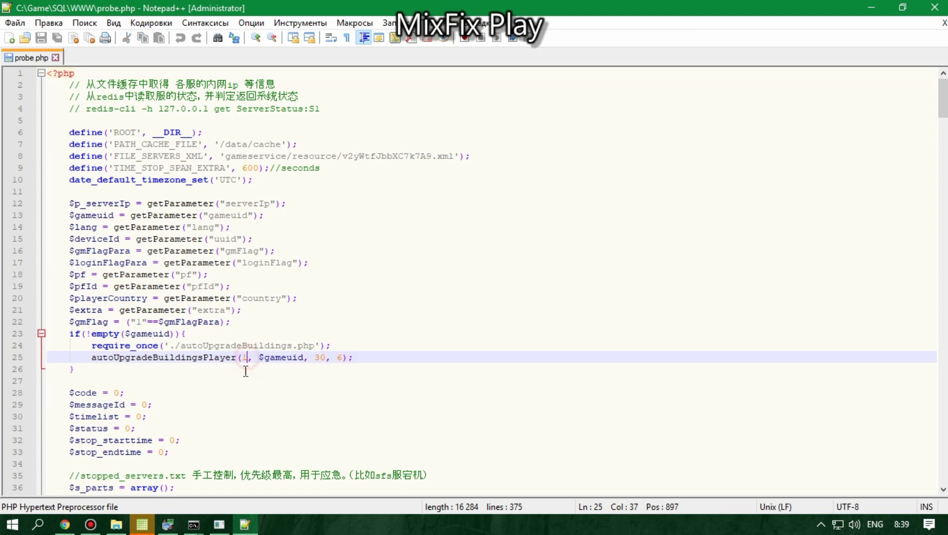
{"action": "double_click", "coordinate": [244, 357]}
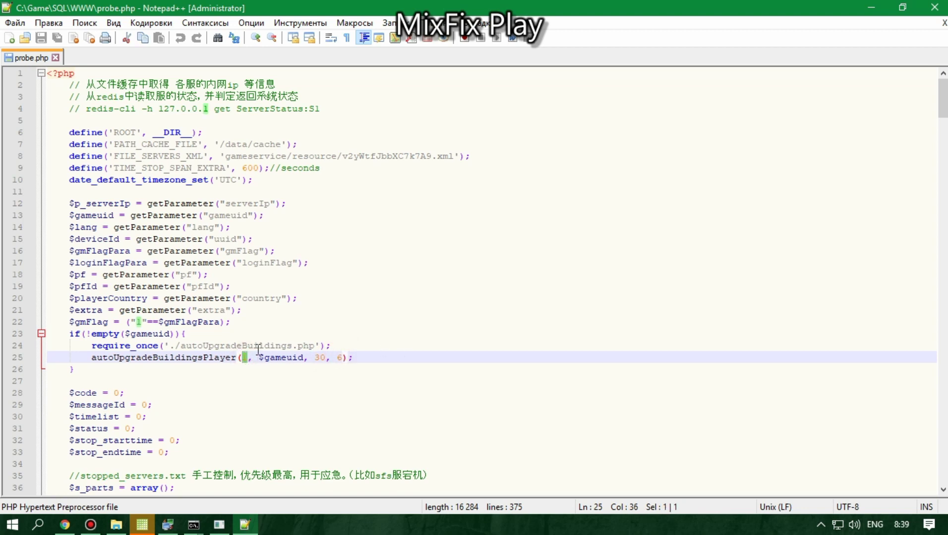
{"action": "left_click", "coordinate": [258, 349]}
{"action": "left_click", "coordinate": [73, 38]}
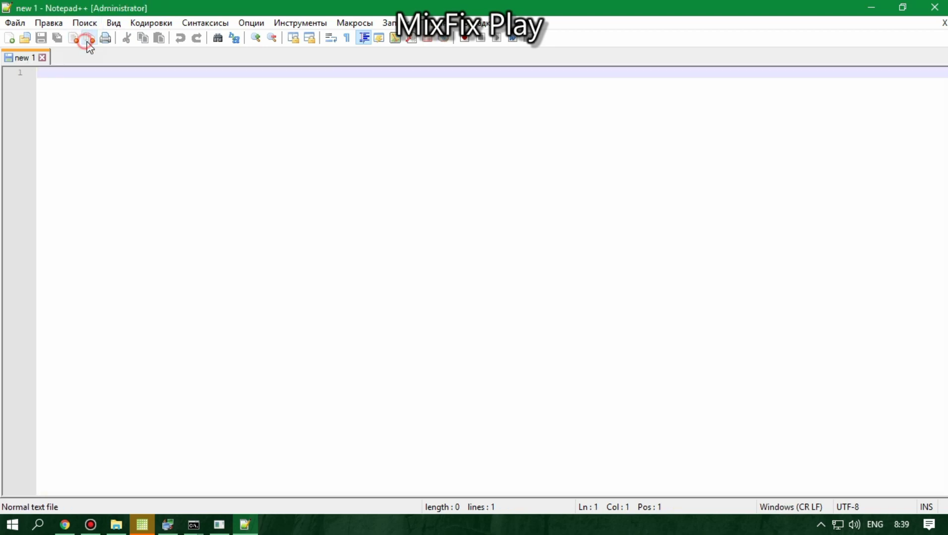
{"action": "left_click", "coordinate": [935, 8]}
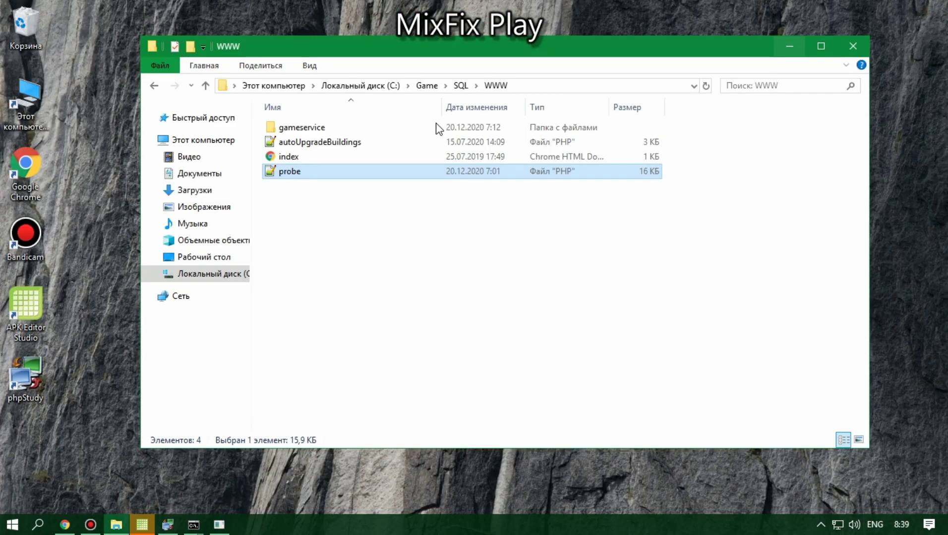
Step: Back out to C:\Game, glance inside the Server folder, return and close Explorer
{"action": "left_click", "coordinate": [155, 85]}
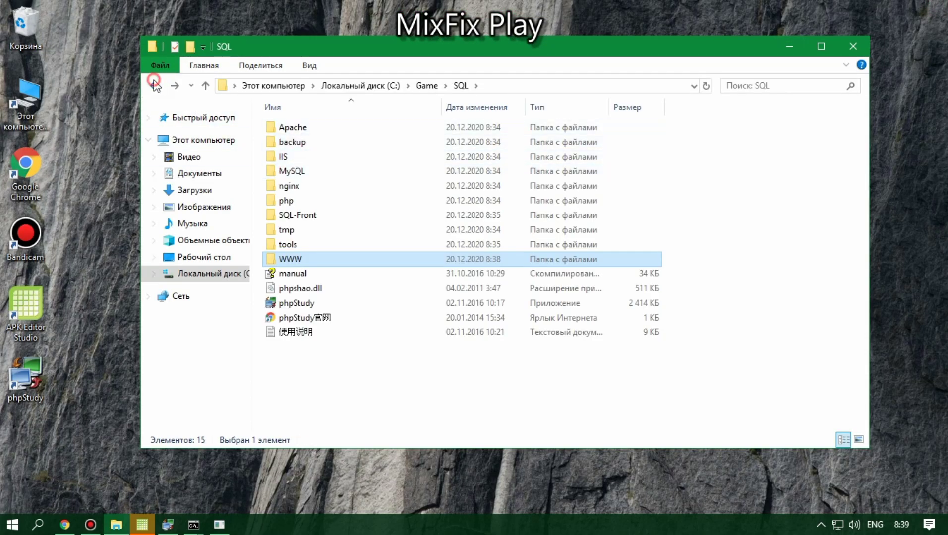
{"action": "left_click", "coordinate": [154, 86]}
{"action": "double_click", "coordinate": [304, 145]}
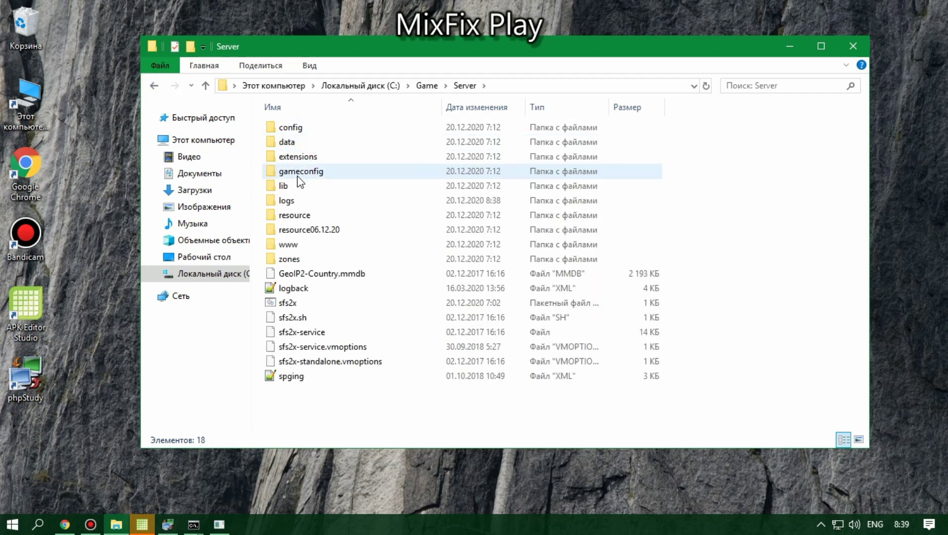
{"action": "left_click", "coordinate": [312, 440]}
{"action": "left_click", "coordinate": [154, 86]}
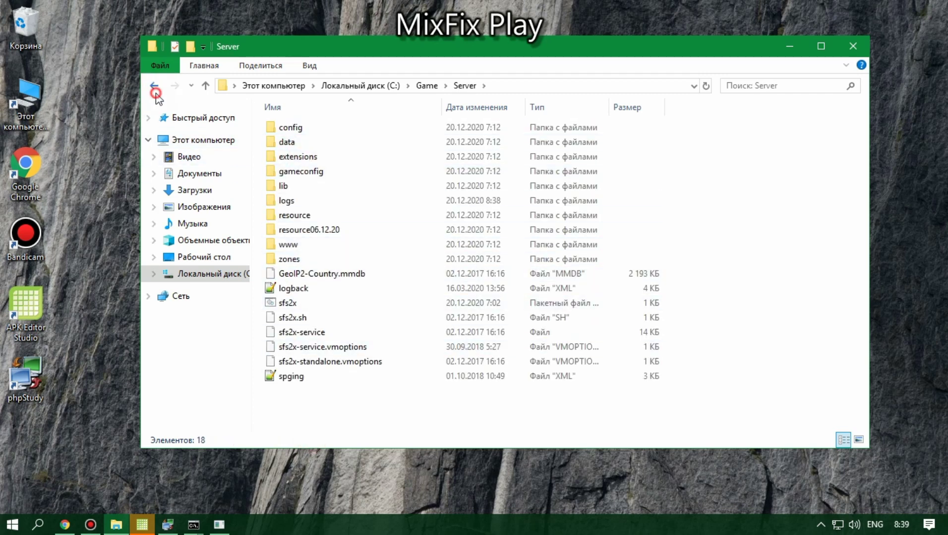
{"action": "left_click", "coordinate": [854, 46]}
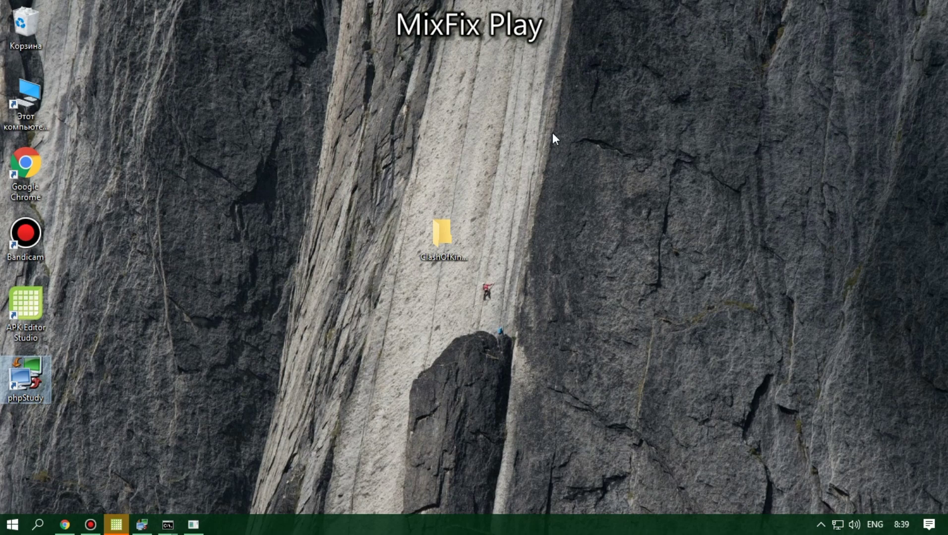
{"action": "left_click_drag", "start_coordinate": [432, 245], "coordinate": [416, 235]}
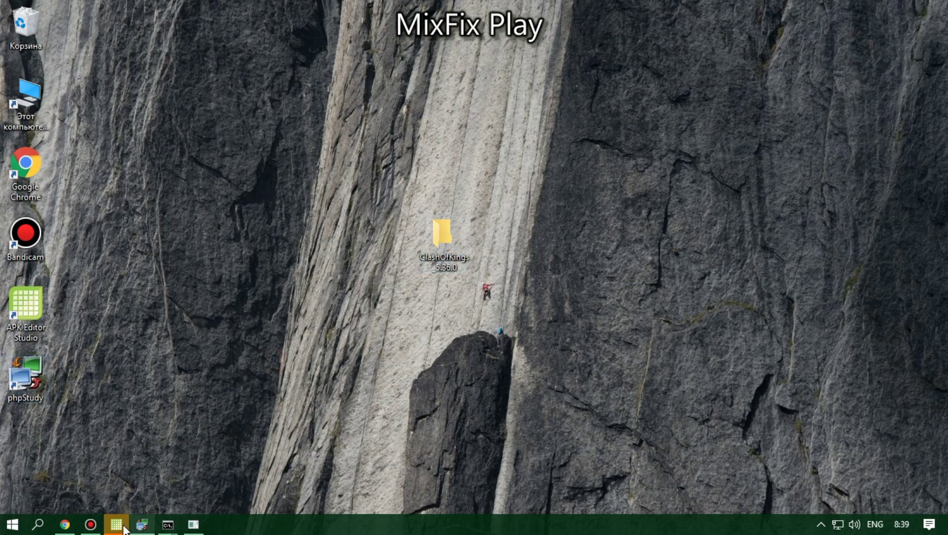
Step: Open Google Translate in a new Chrome tab and set it to Russian→English
{"action": "left_click", "coordinate": [64, 526]}
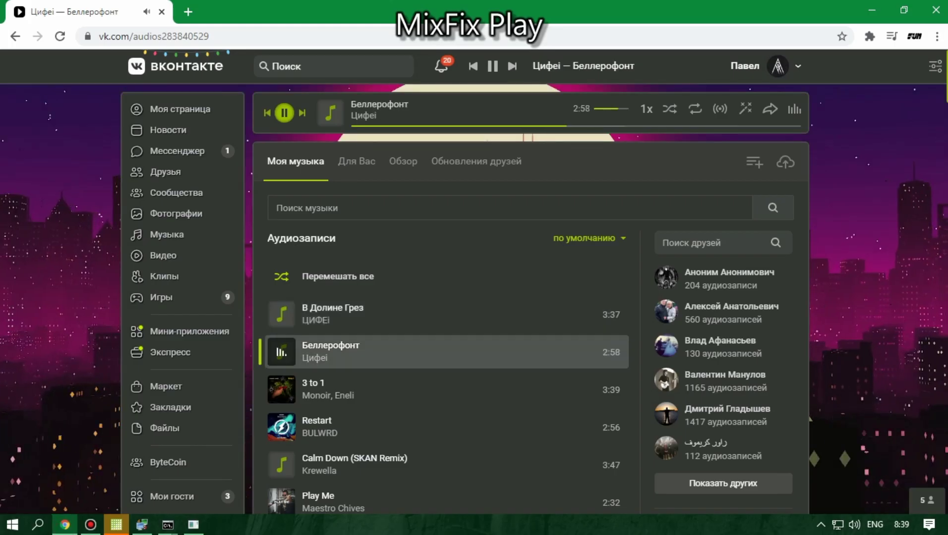
{"action": "left_click", "coordinate": [188, 12]}
{"action": "left_click", "coordinate": [224, 35]}
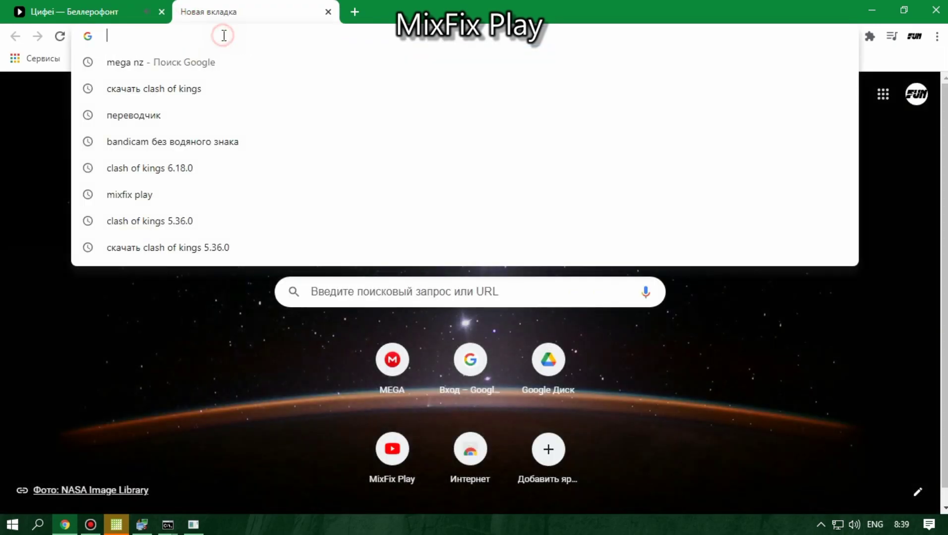
{"action": "type", "text": "tr"}
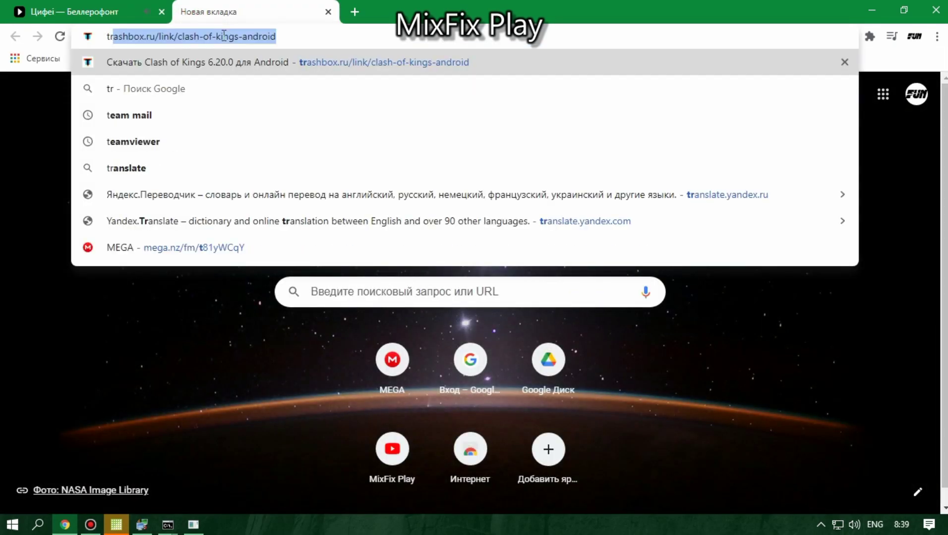
{"action": "left_click", "coordinate": [179, 95]}
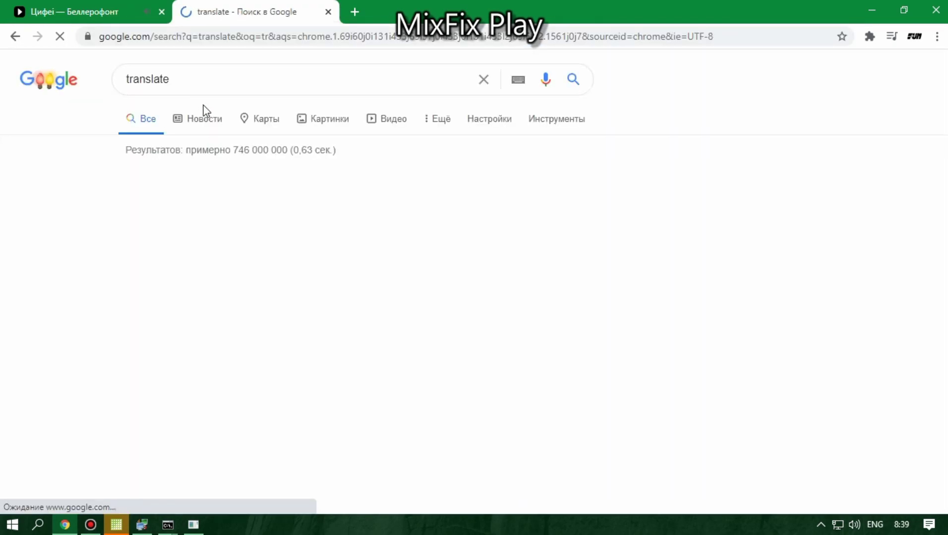
{"action": "left_click", "coordinate": [329, 189]}
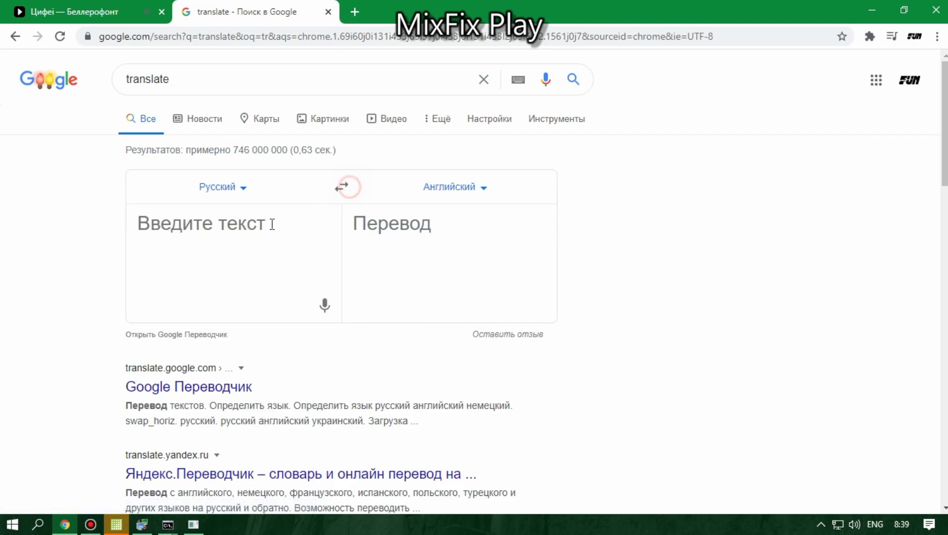
Step: Enter the Russian phrase saying the game reports login failed ('войти не удалось'), fixing typos
{"action": "left_click", "coordinate": [242, 244]}
{"action": "type", "text": "при"}
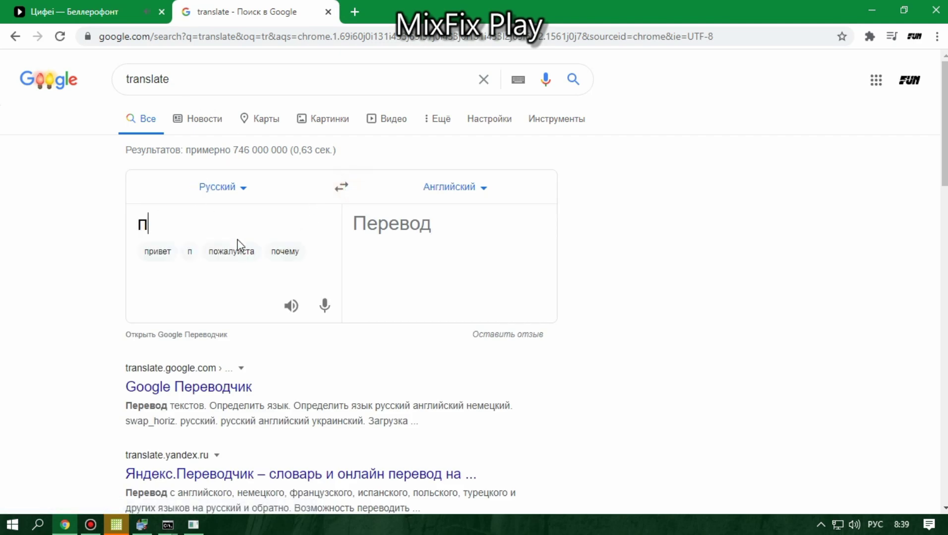
{"action": "type", "text": "х"}
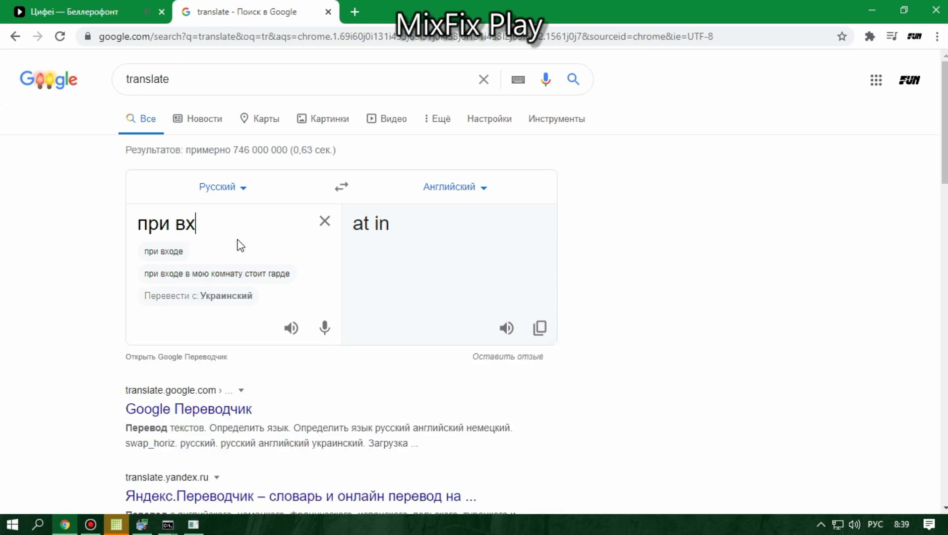
{"action": "type", "text": "од в игру"}
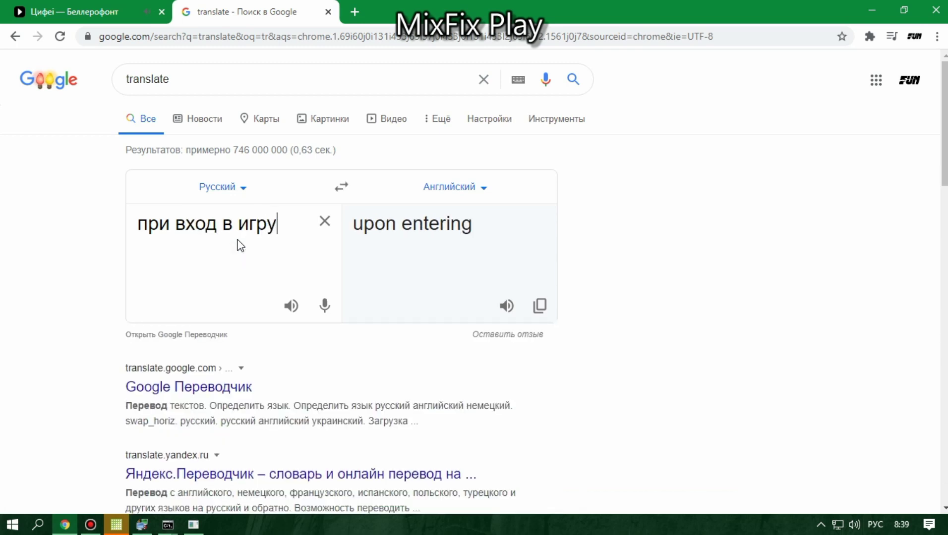
{"action": "type", "text": " будк"}
{"action": "key", "text": "BackSpace"}
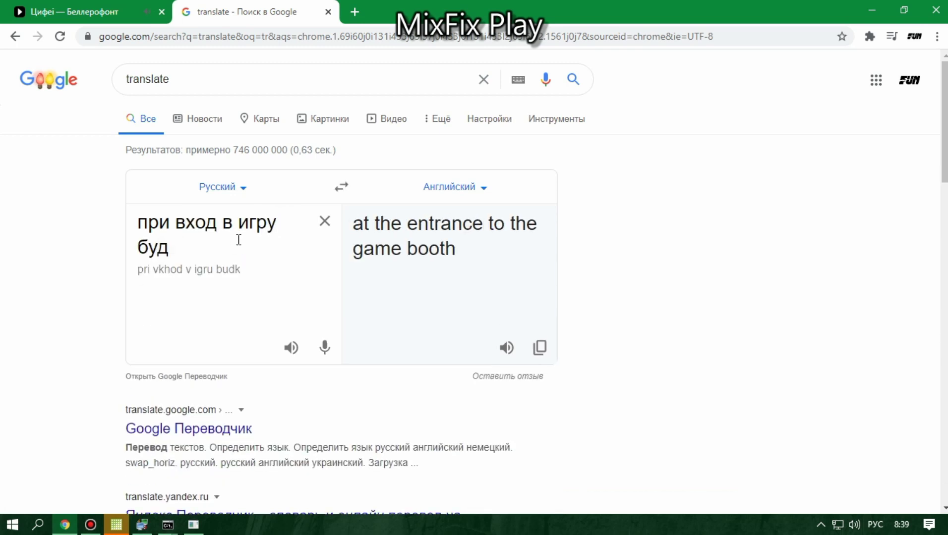
{"action": "type", "text": "ет писат"}
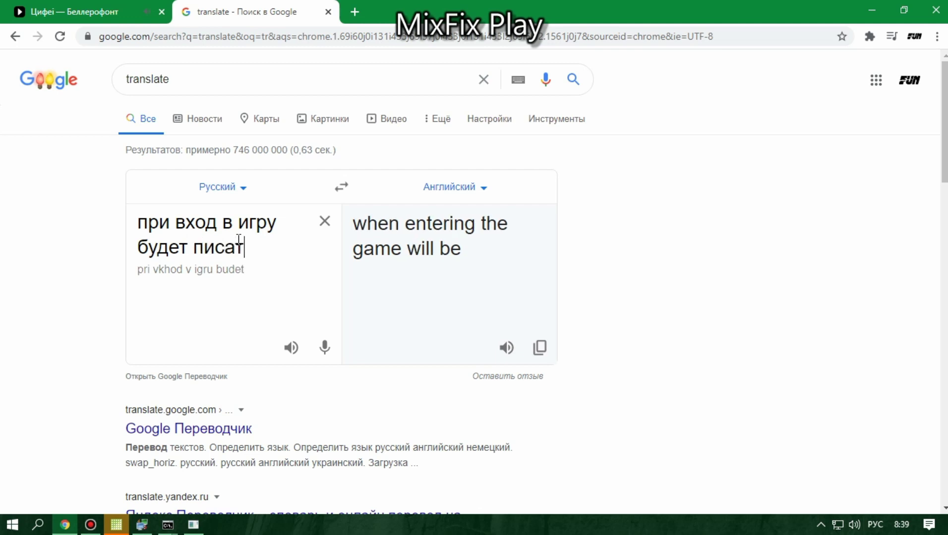
{"action": "type", "text": "ь войт"}
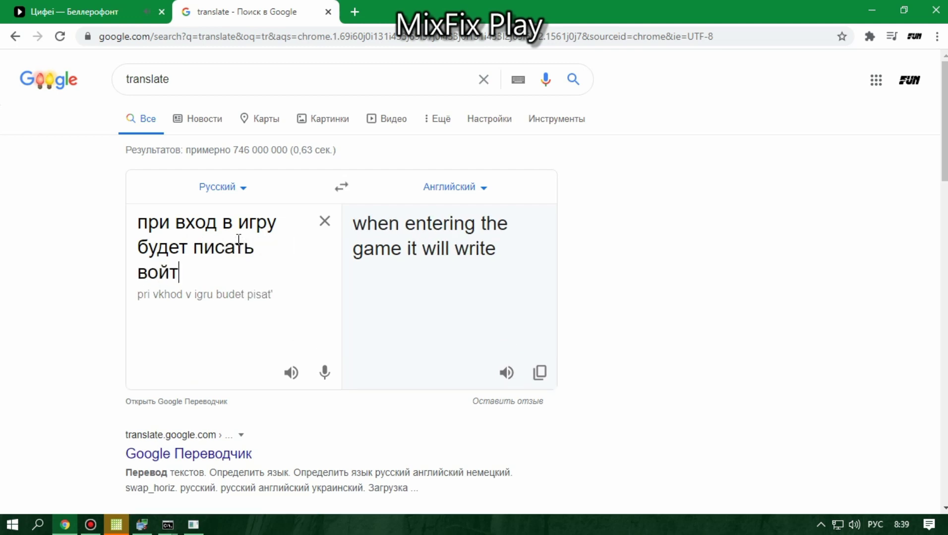
{"action": "type", "text": "и не у"}
{"action": "key", "text": "BackSpace"}
{"action": "type", "text": "е у"}
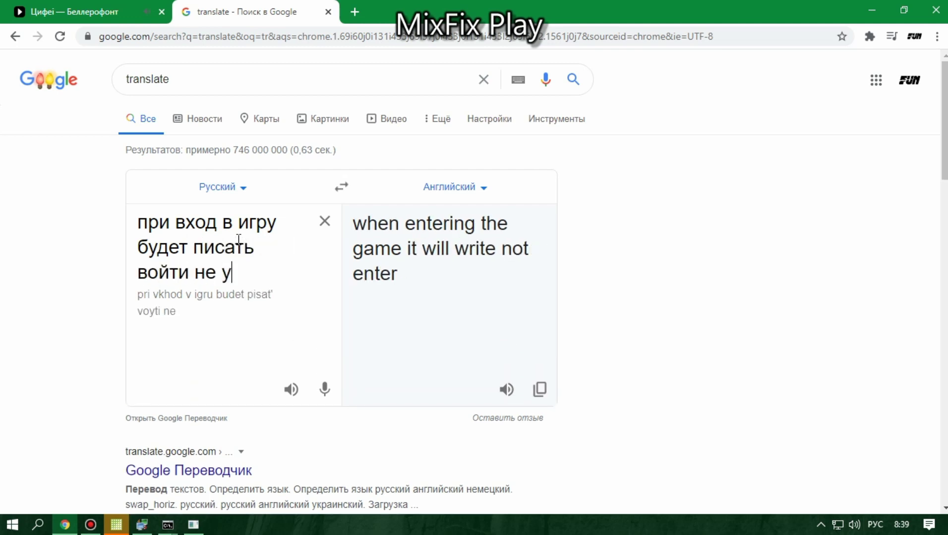
{"action": "type", "text": "далось"}
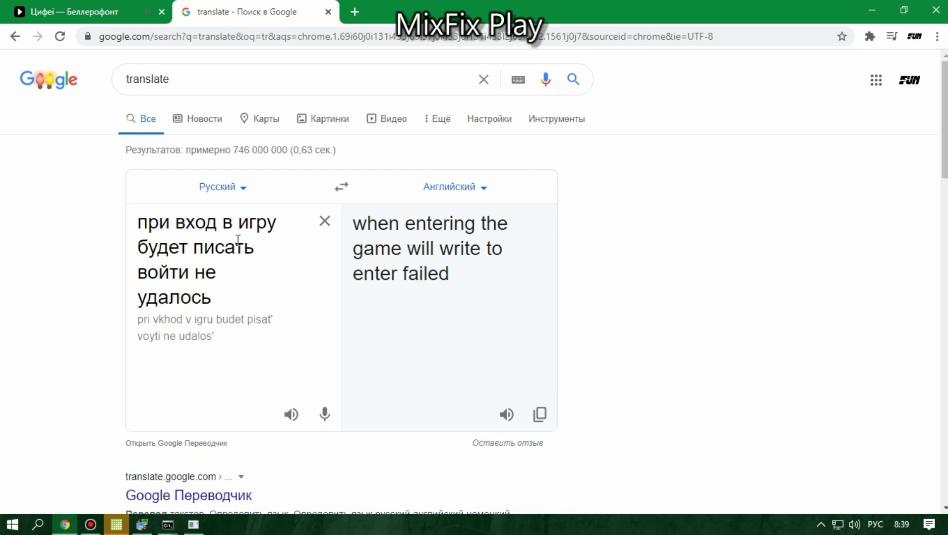
Step: Check the English translation, clear the text, and minimize Chrome to bring up phpStudy
{"action": "left_click_drag", "start_coordinate": [455, 248], "coordinate": [423, 248]}
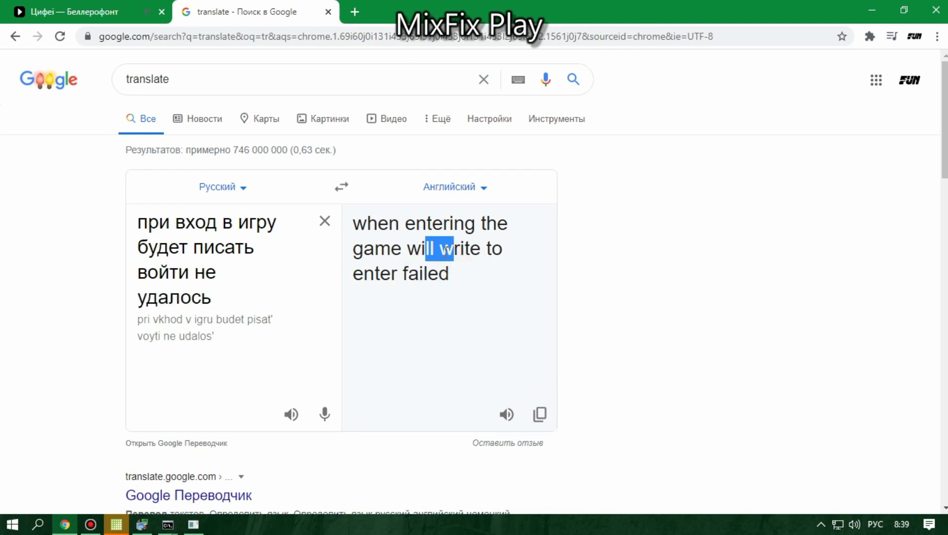
{"action": "left_click", "coordinate": [468, 269]}
{"action": "left_click_drag", "start_coordinate": [477, 278], "coordinate": [483, 257]}
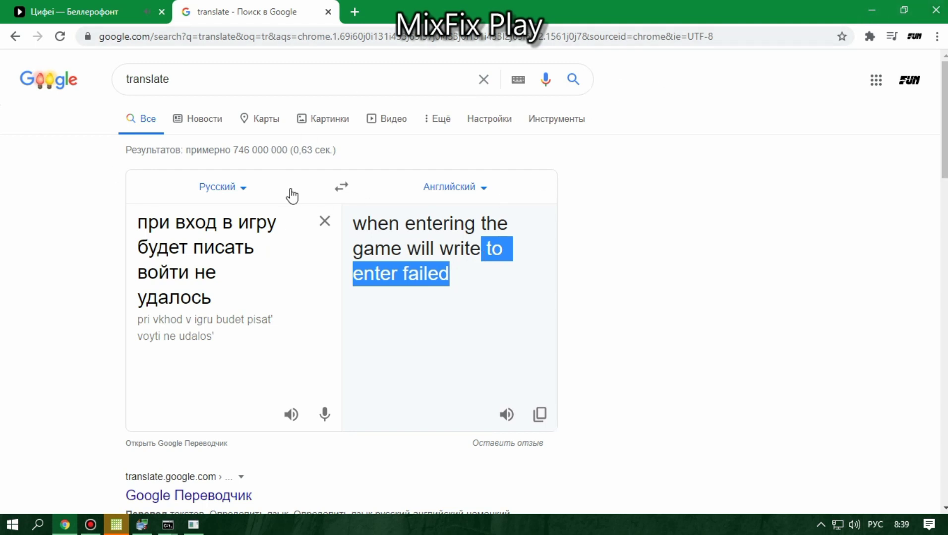
{"action": "left_click", "coordinate": [324, 221]}
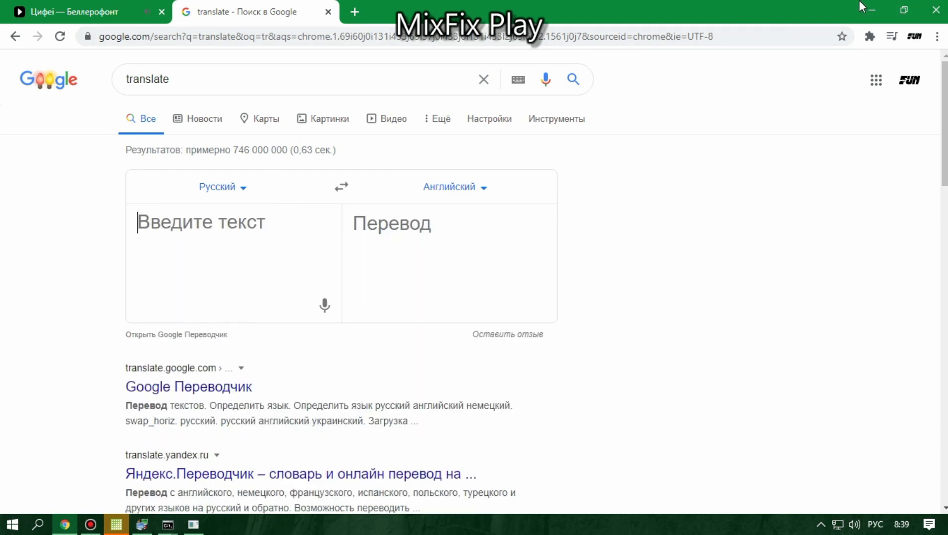
{"action": "left_click", "coordinate": [872, 8]}
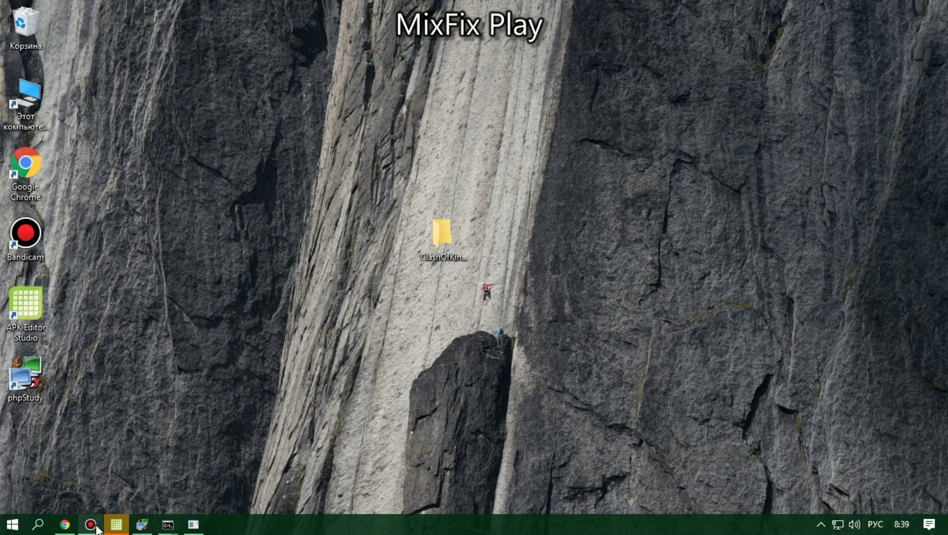
{"action": "left_click", "coordinate": [143, 526]}
Step: Launch MySQL-Front from phpStudy and connect to localhost with the updated connection password
{"action": "left_click", "coordinate": [567, 327]}
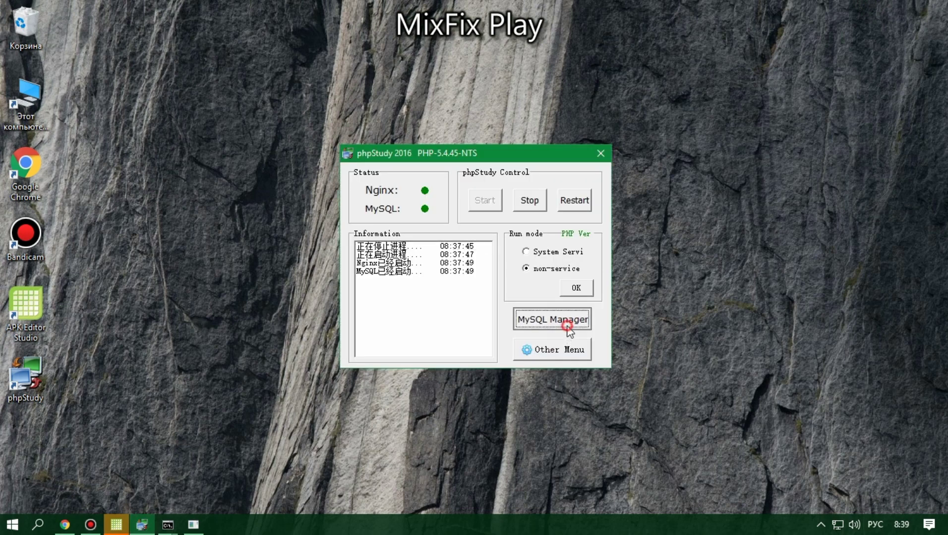
{"action": "left_click", "coordinate": [606, 339]}
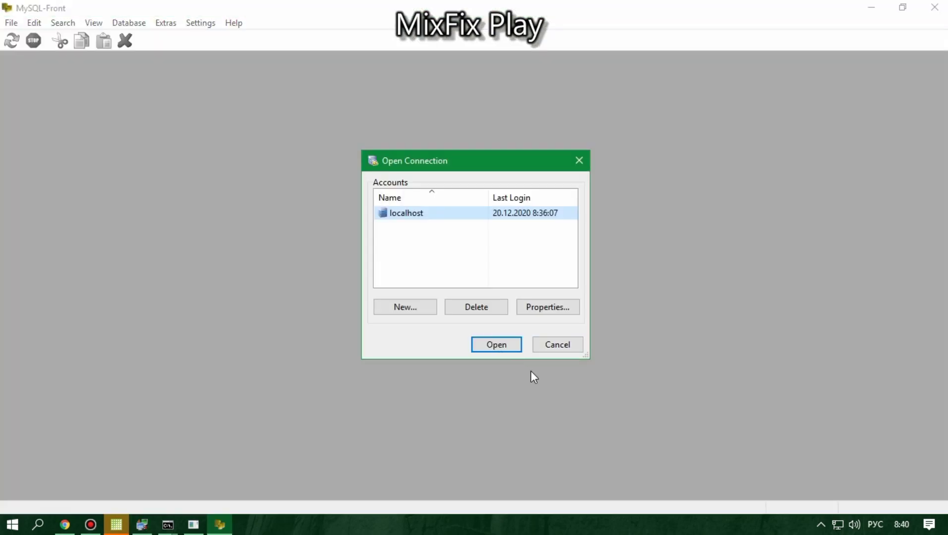
{"action": "left_click", "coordinate": [544, 310]}
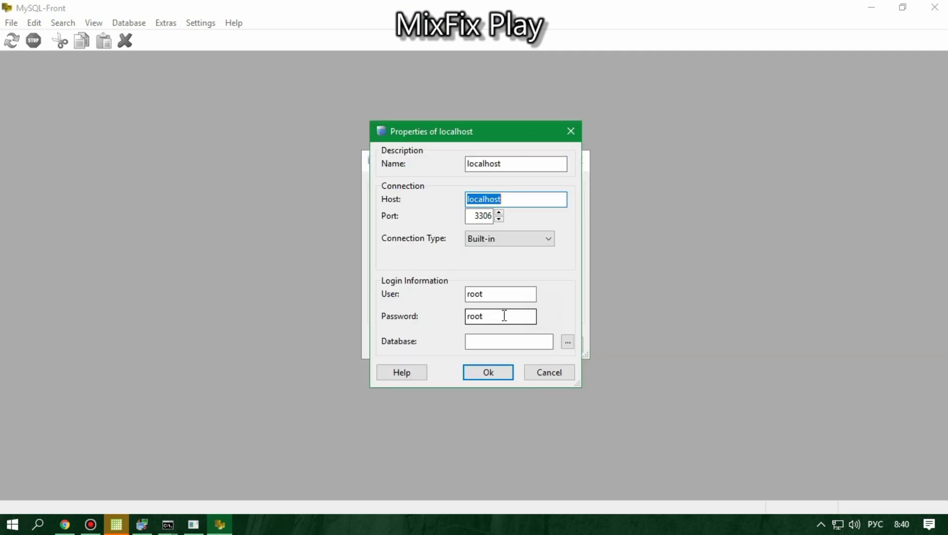
{"action": "double_click", "coordinate": [501, 317]}
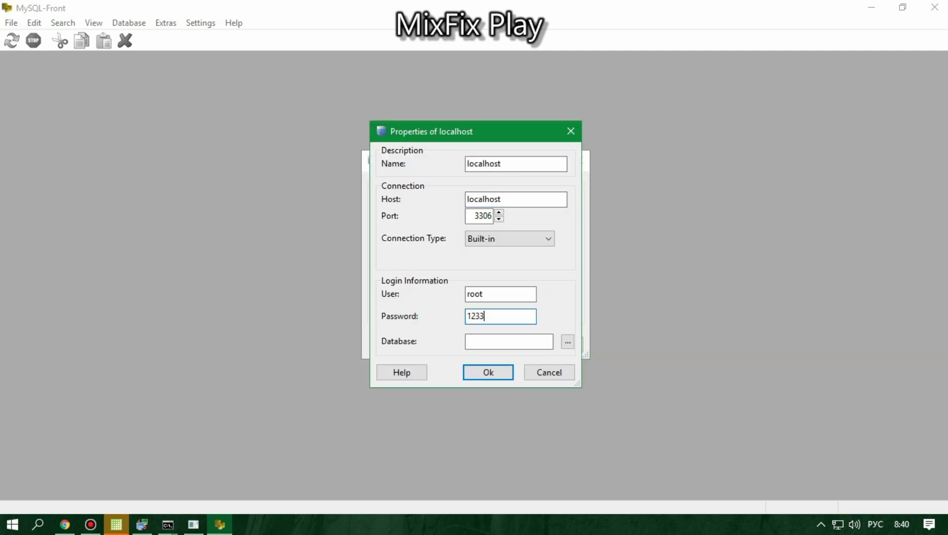
{"action": "left_click", "coordinate": [487, 374]}
{"action": "left_click", "coordinate": [508, 343]}
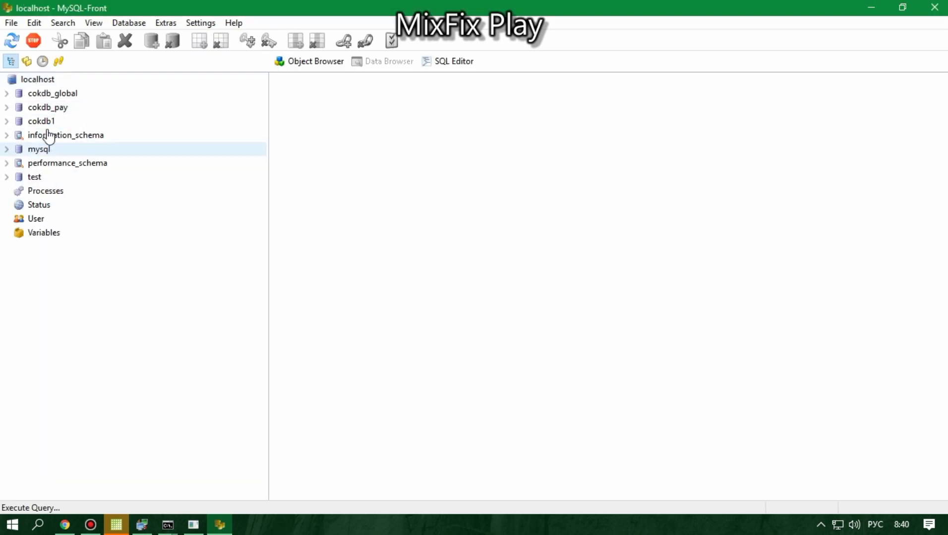
Step: Show cokdb1's tables and select the activation and action_cost_record_2020_0 tables
{"action": "left_click", "coordinate": [43, 123]}
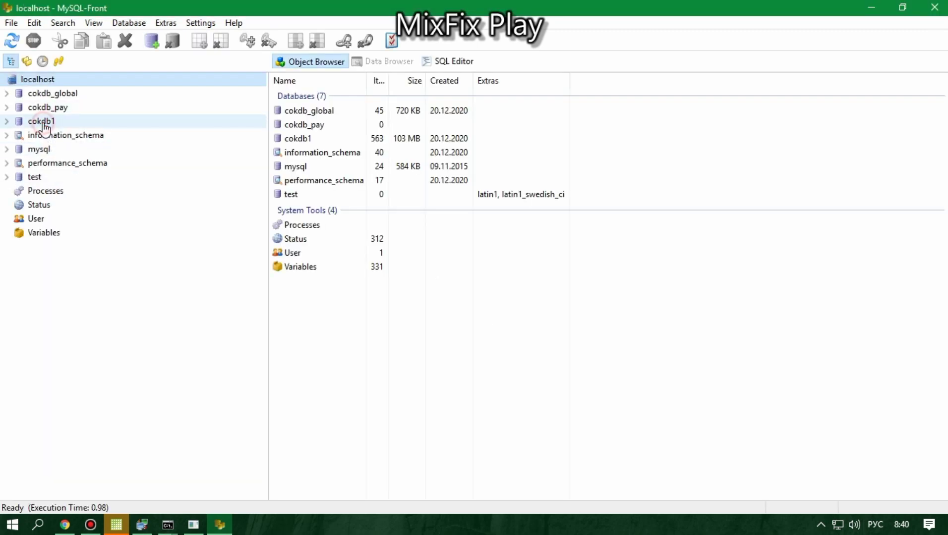
{"action": "left_click", "coordinate": [359, 180]}
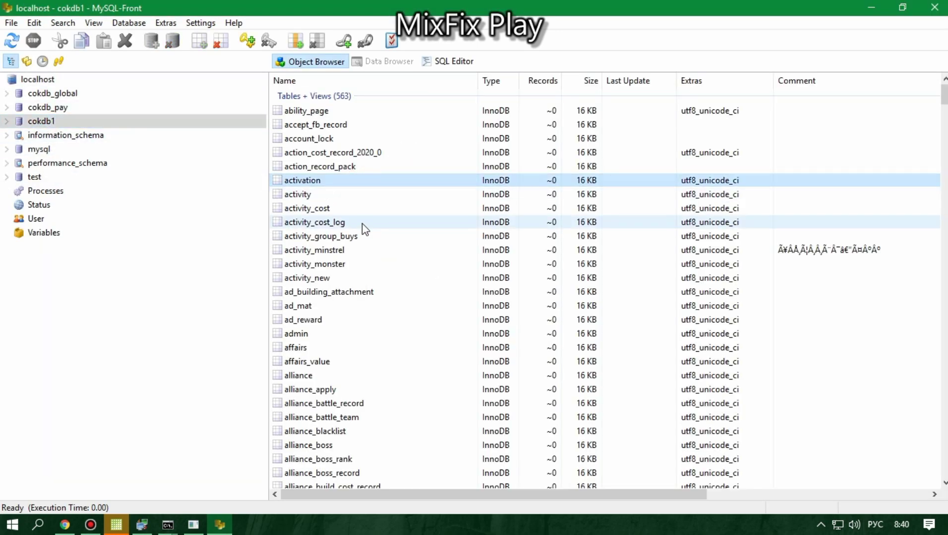
{"action": "left_click", "coordinate": [364, 154]}
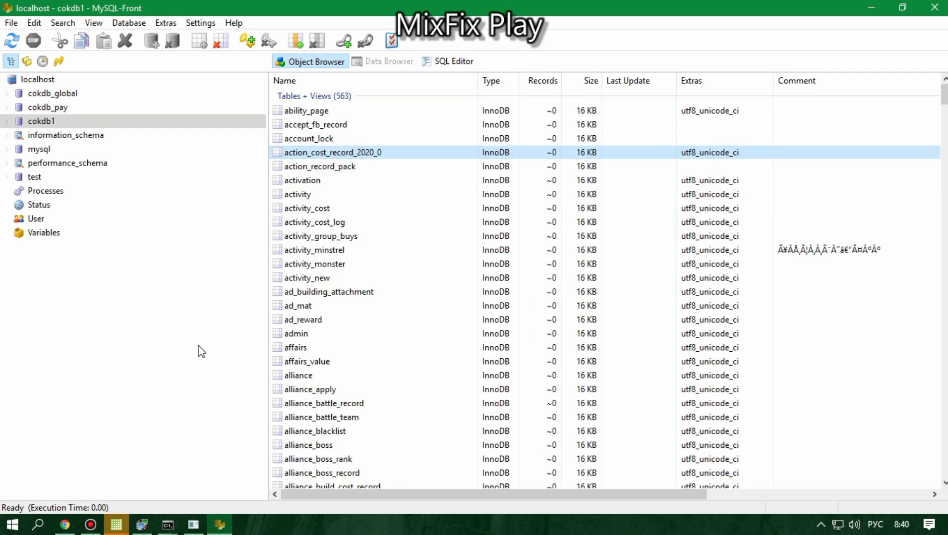
Step: Translate the Russian note 'таблицы 2020_0 сделать' ('tables 2020_0 make up to 12'), then return to MySQL-Front
{"action": "left_click", "coordinate": [66, 530]}
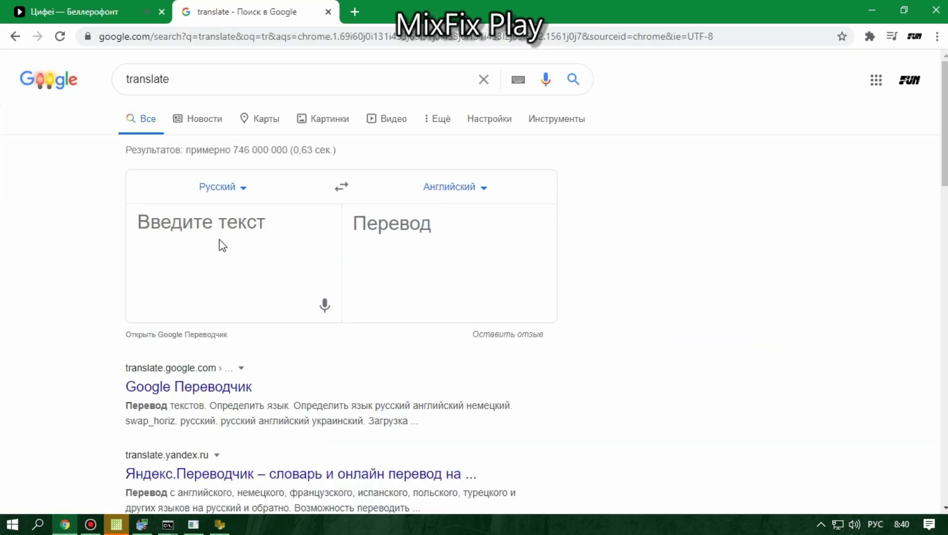
{"action": "left_click", "coordinate": [243, 214]}
{"action": "type", "text": "таб"}
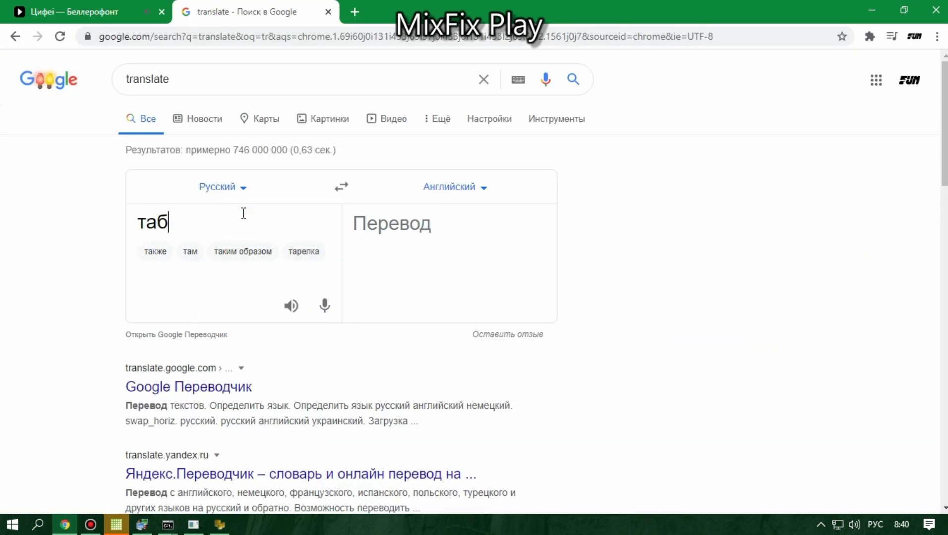
{"action": "type", "text": "лицы"}
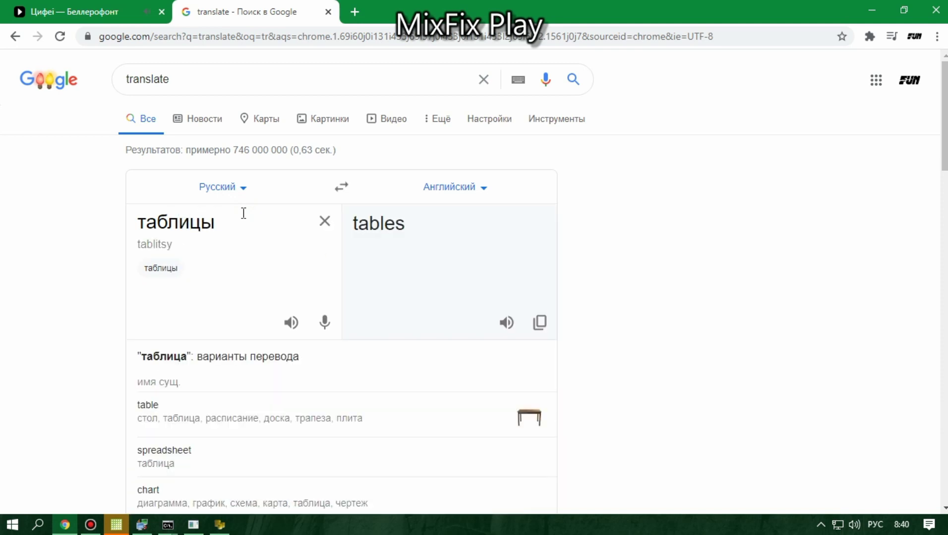
{"action": "type", "text": " 2020"}
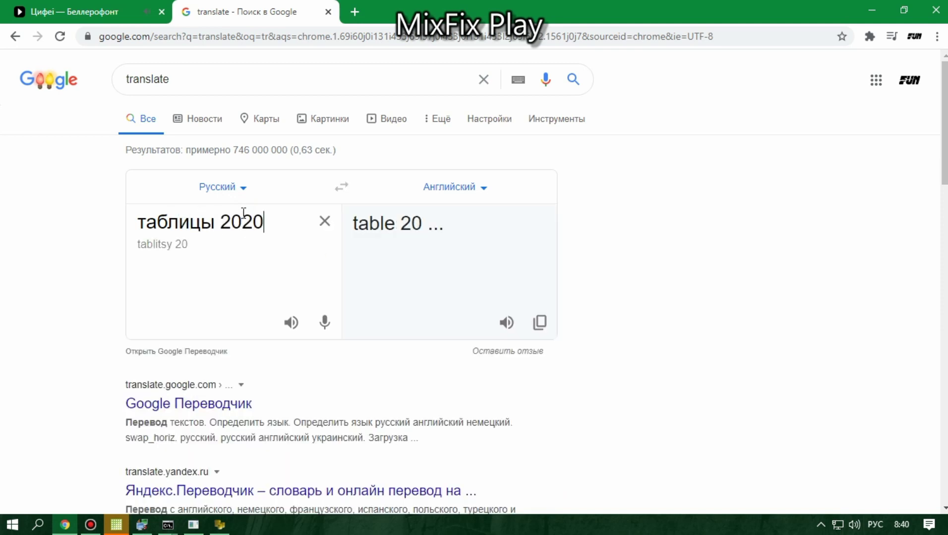
{"action": "type", "text": "_"}
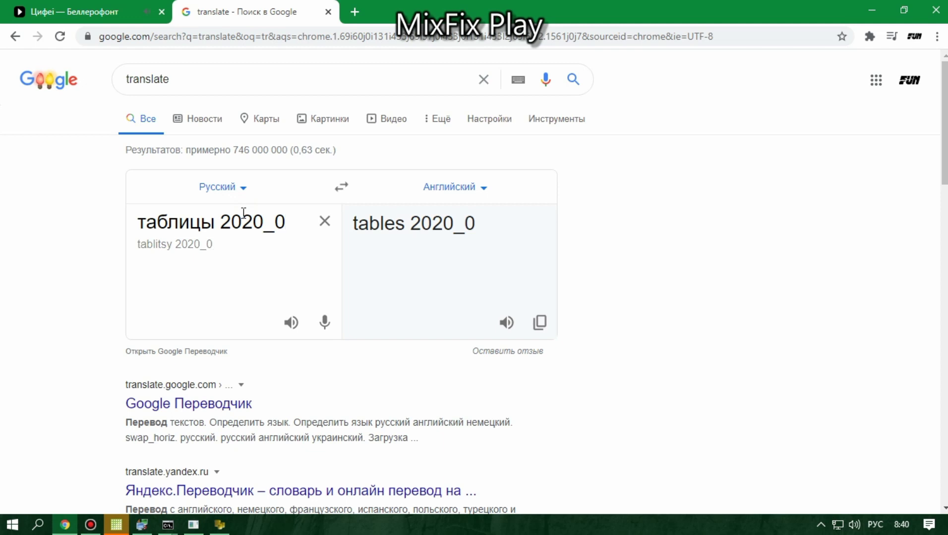
{"action": "type", "text": "0 сд"}
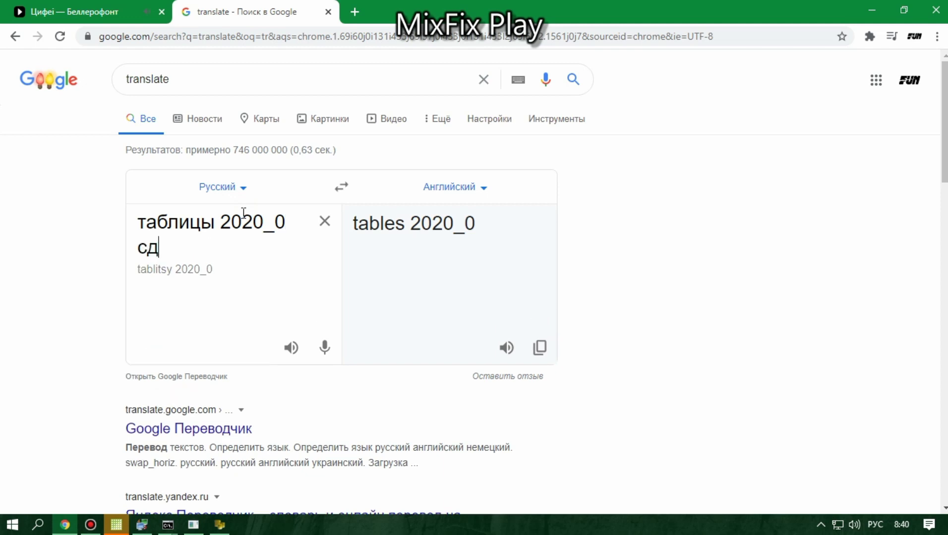
{"action": "type", "text": "елать до 12"}
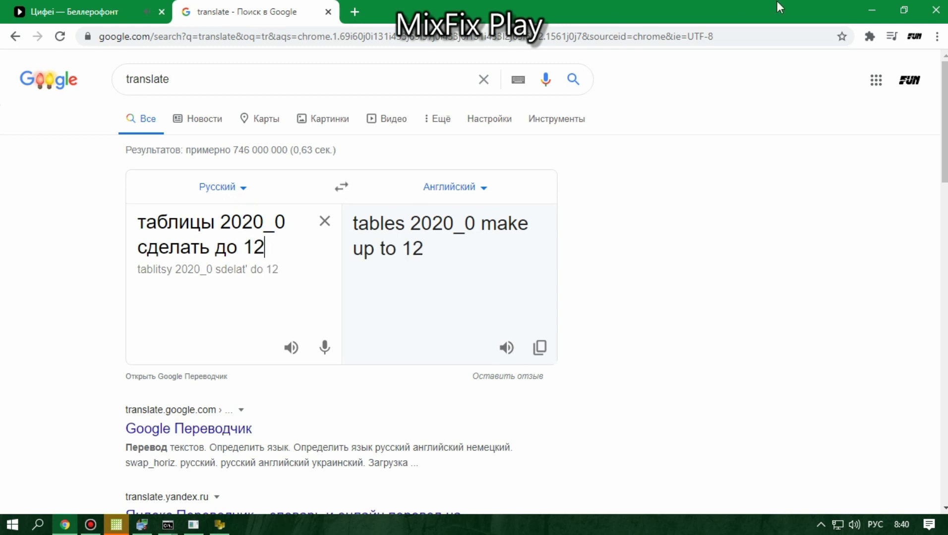
{"action": "left_click", "coordinate": [871, 6]}
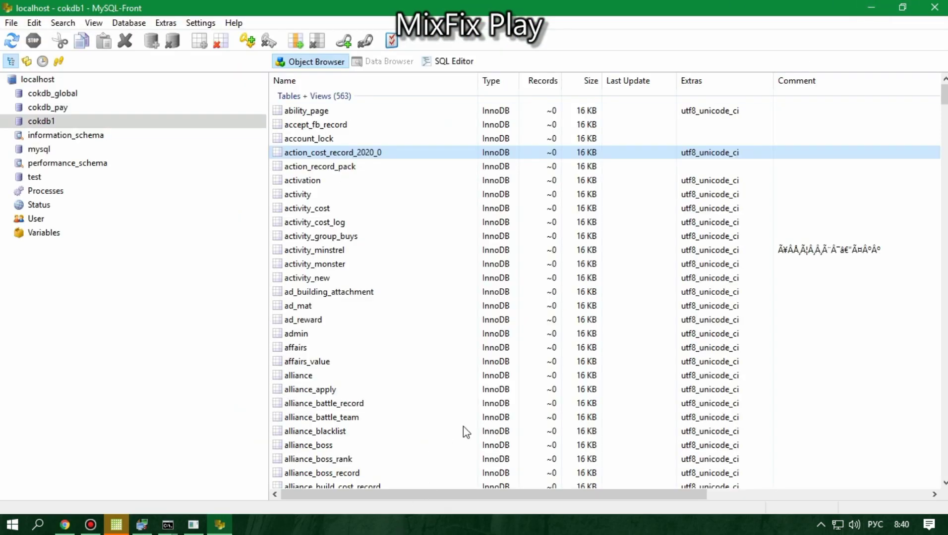
Step: Scroll cokdb1's table list past goods_cost_record_2020_0 down to the stat_login_2020_* tables
{"action": "scroll", "coordinate": [526, 365], "scroll_direction": "down", "scroll_amount": 4}
{"action": "scroll", "coordinate": [527, 364], "scroll_direction": "up", "scroll_amount": 4}
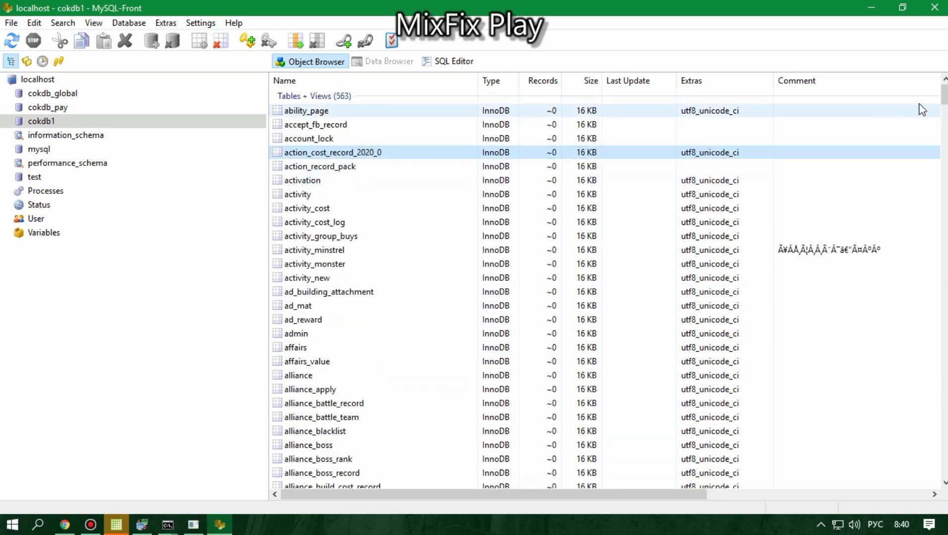
{"action": "left_click_drag", "start_coordinate": [944, 95], "coordinate": [944, 212]}
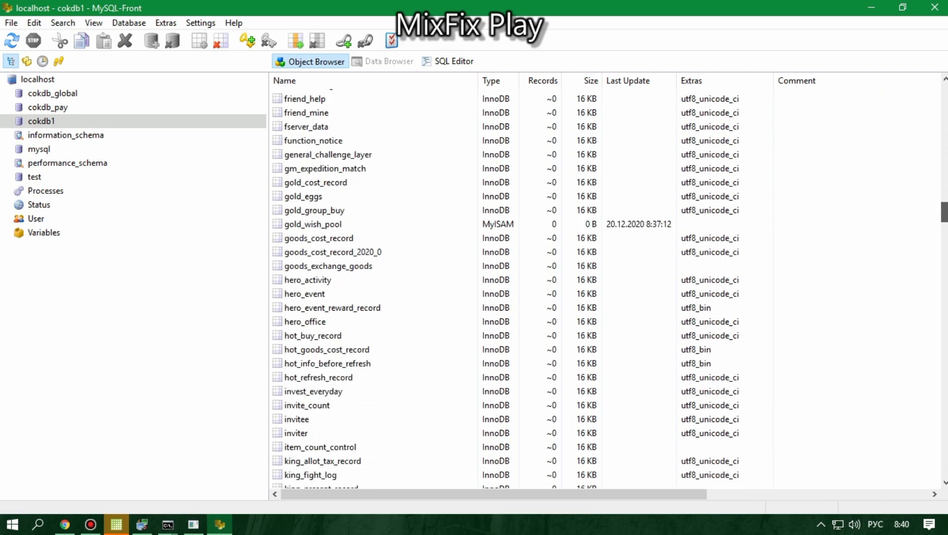
{"action": "left_click", "coordinate": [369, 253]}
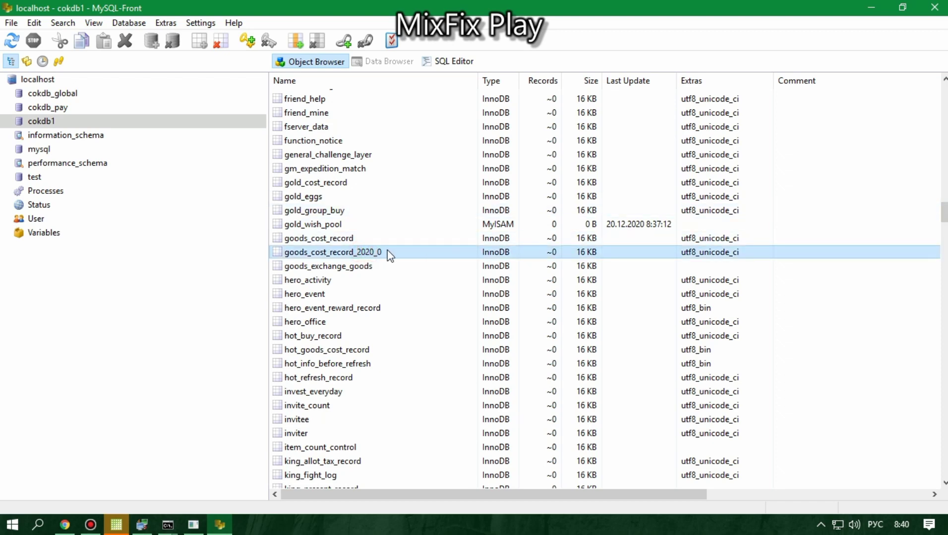
{"action": "left_click_drag", "start_coordinate": [944, 211], "coordinate": [853, 280]}
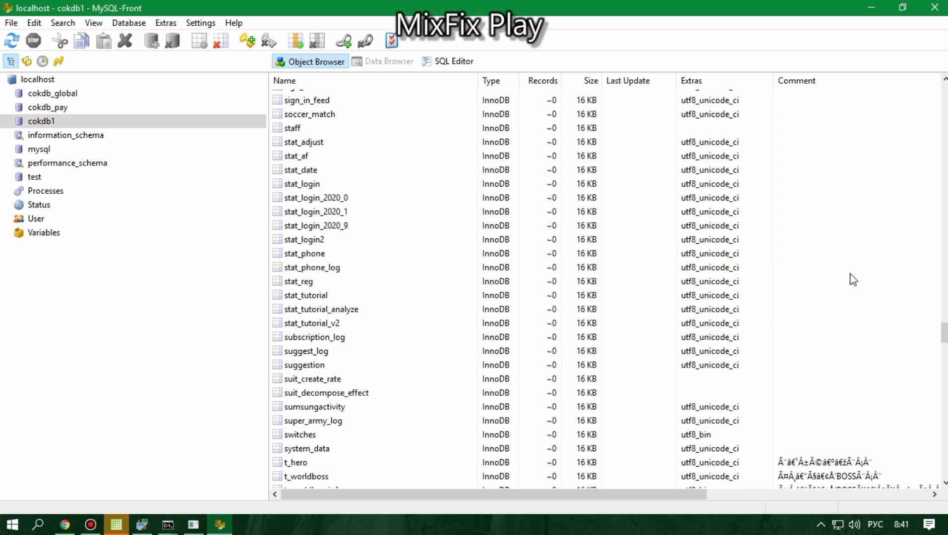
{"action": "left_click", "coordinate": [365, 215]}
Step: Export stat_login_2020_9 as an SQL file to the Desktop (Рабочий стол) and run the export
{"action": "right_click", "coordinate": [331, 213]}
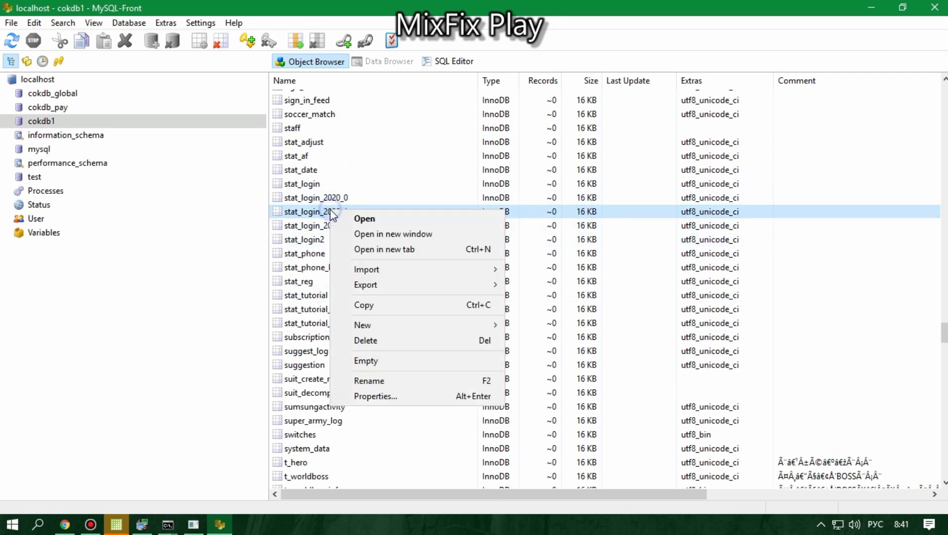
{"action": "left_click", "coordinate": [329, 213]}
{"action": "left_click", "coordinate": [308, 227]}
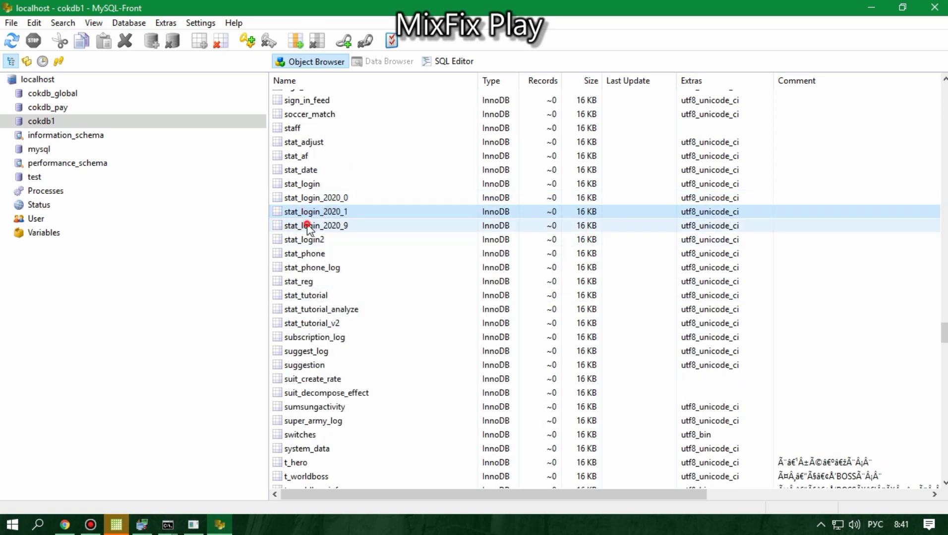
{"action": "right_click", "coordinate": [307, 228]}
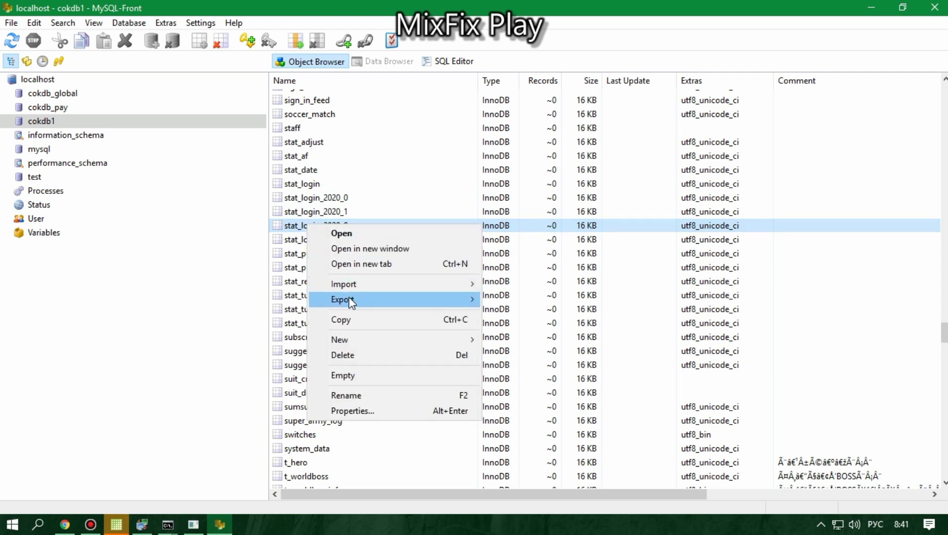
{"action": "mouse_move", "coordinate": [349, 299]}
{"action": "left_click", "coordinate": [519, 301]}
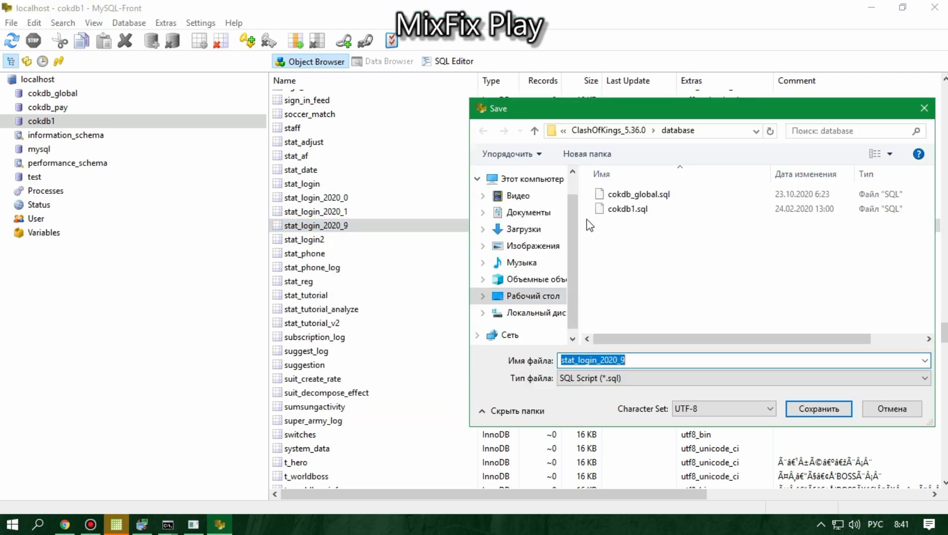
{"action": "left_click", "coordinate": [523, 297]}
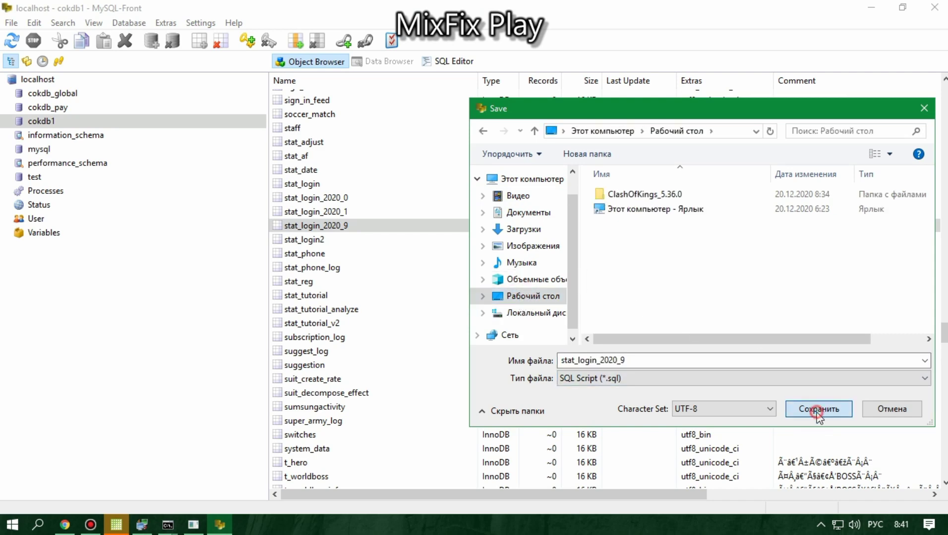
{"action": "left_click", "coordinate": [817, 409]}
{"action": "left_click", "coordinate": [498, 361]}
{"action": "left_click", "coordinate": [555, 361]}
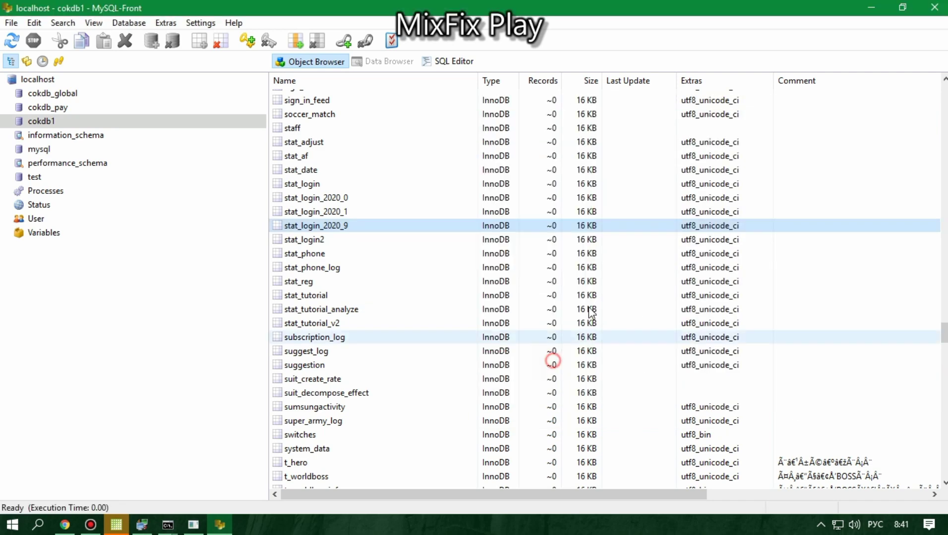
Step: On the desktop, change the 9 in stat_login_2020_9.sql to 12, then edit it with Notepad++
{"action": "left_click", "coordinate": [870, 8]}
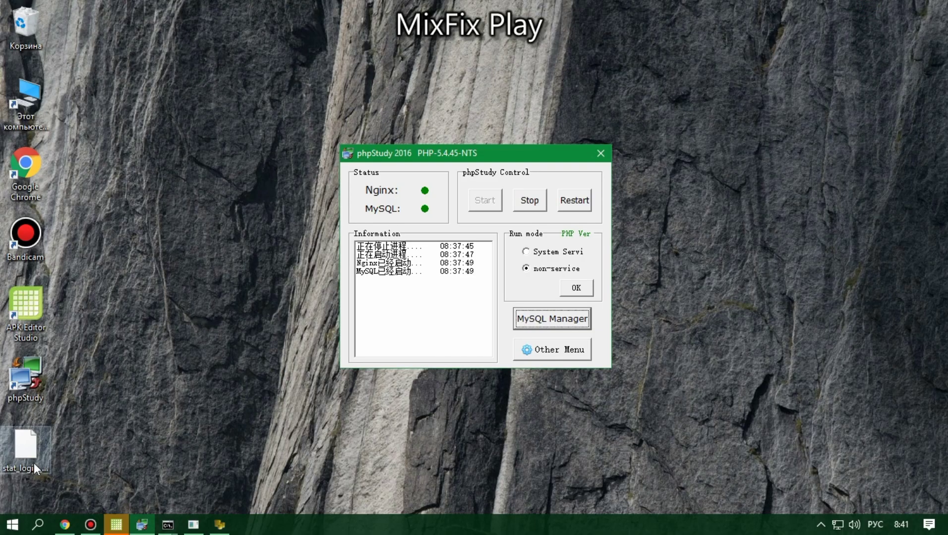
{"action": "left_click_drag", "start_coordinate": [30, 458], "coordinate": [174, 254]}
{"action": "right_click", "coordinate": [174, 253]}
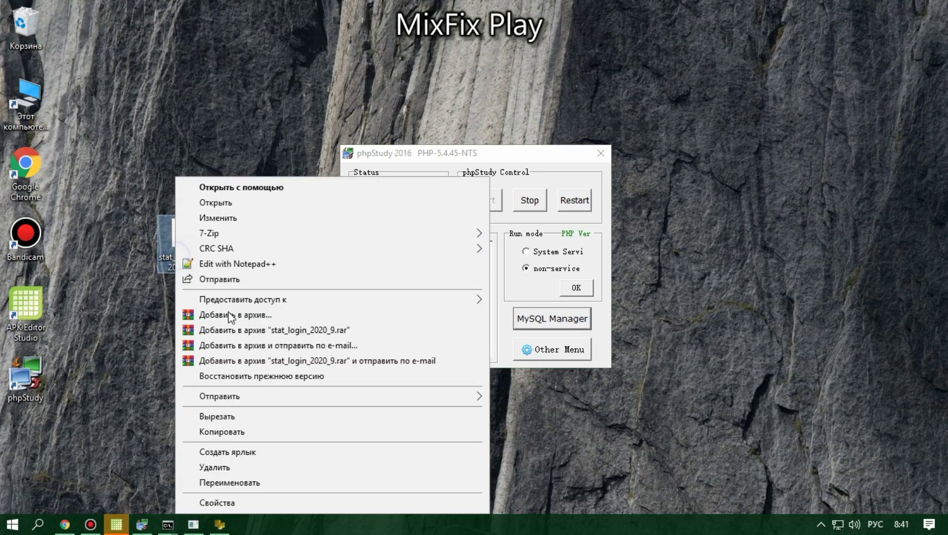
{"action": "left_click", "coordinate": [205, 483]}
{"action": "left_click", "coordinate": [178, 265]}
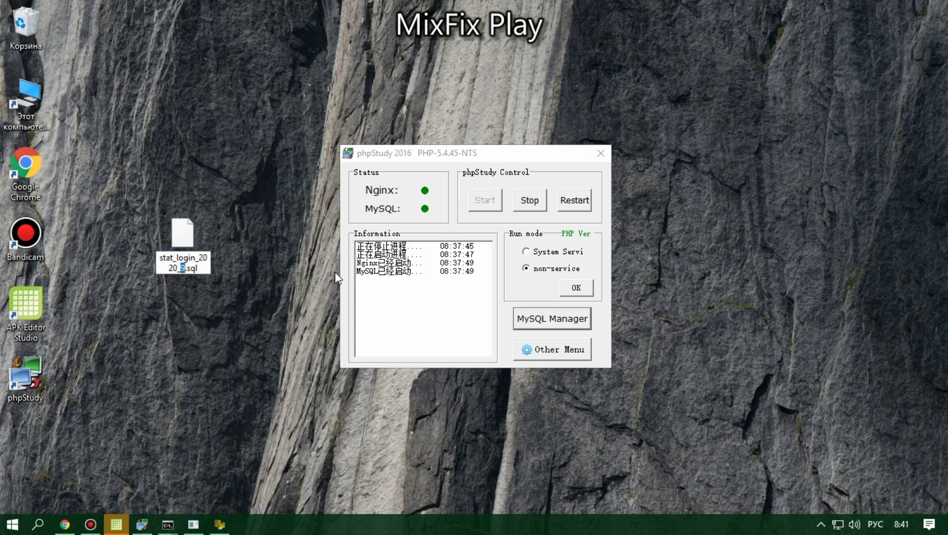
{"action": "type", "text": "12"}
{"action": "left_click", "coordinate": [228, 334]}
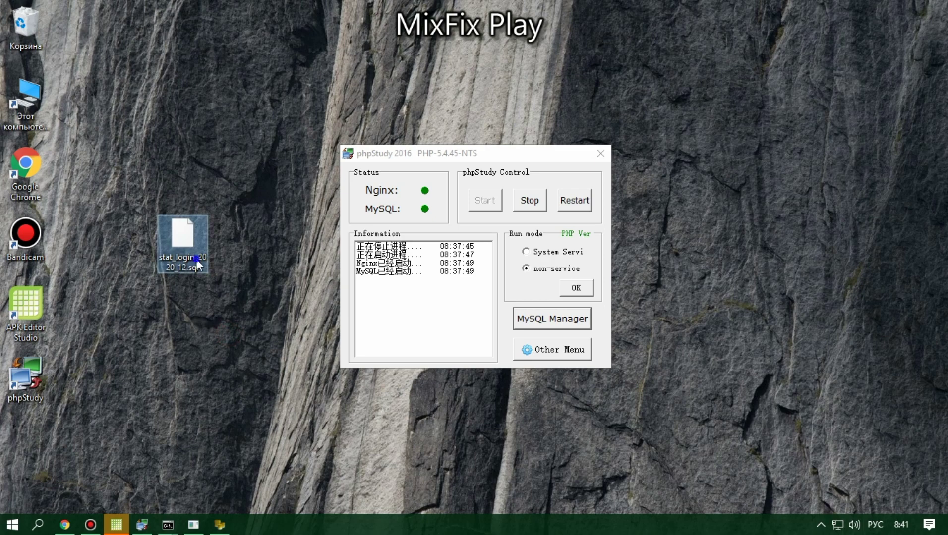
{"action": "right_click", "coordinate": [196, 250]}
{"action": "left_click", "coordinate": [224, 265]}
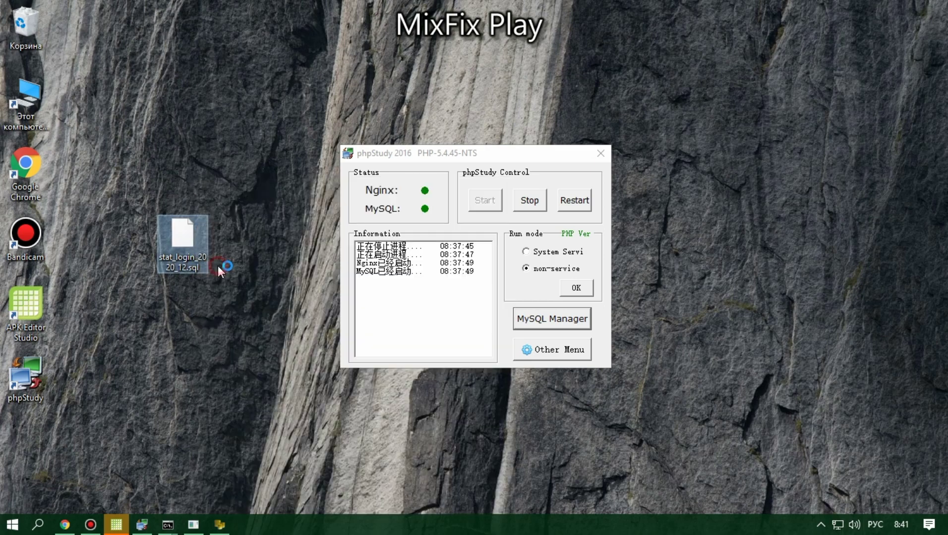
Step: Change stat_login_2020_9 to stat_login_2020_12 on lines 8, 11 and 12, and save
{"action": "left_click", "coordinate": [237, 139]}
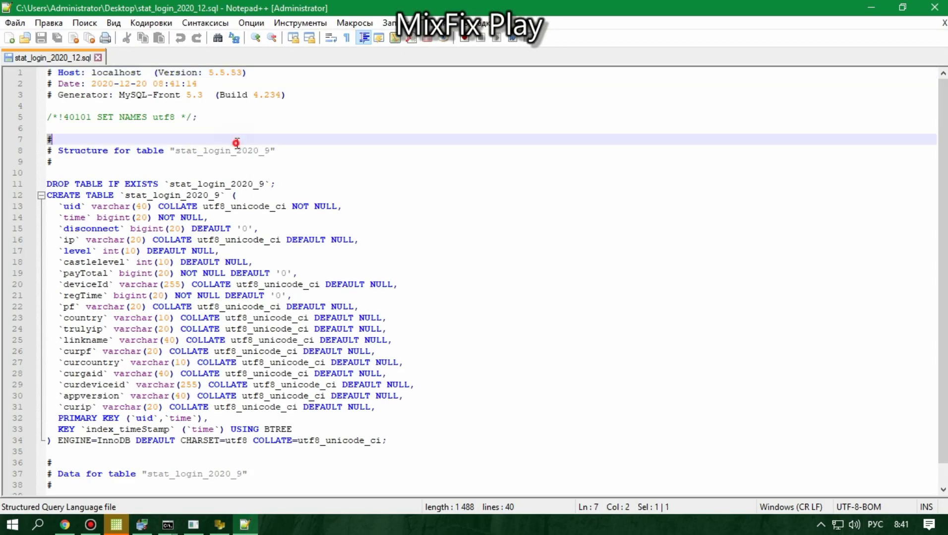
{"action": "double_click", "coordinate": [236, 150]}
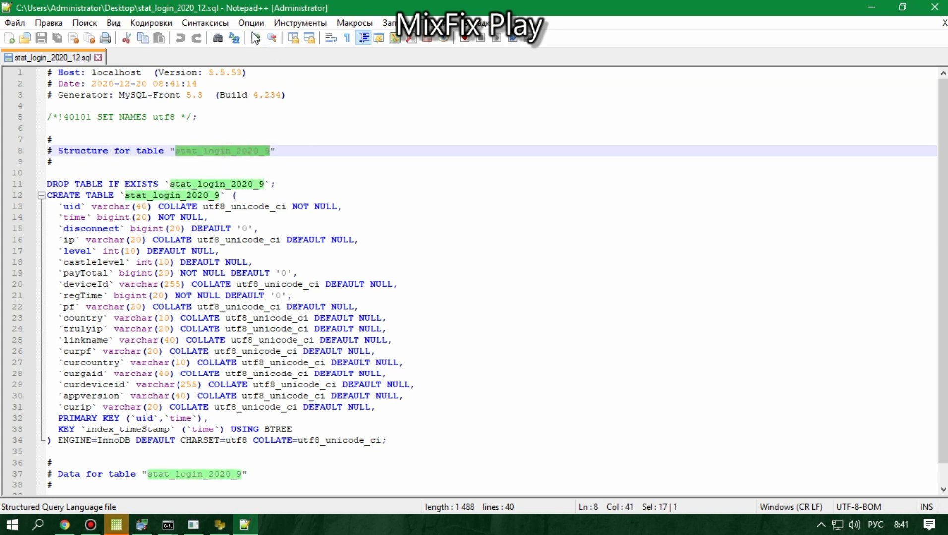
{"action": "left_click", "coordinate": [237, 151]}
{"action": "left_click", "coordinate": [268, 150]}
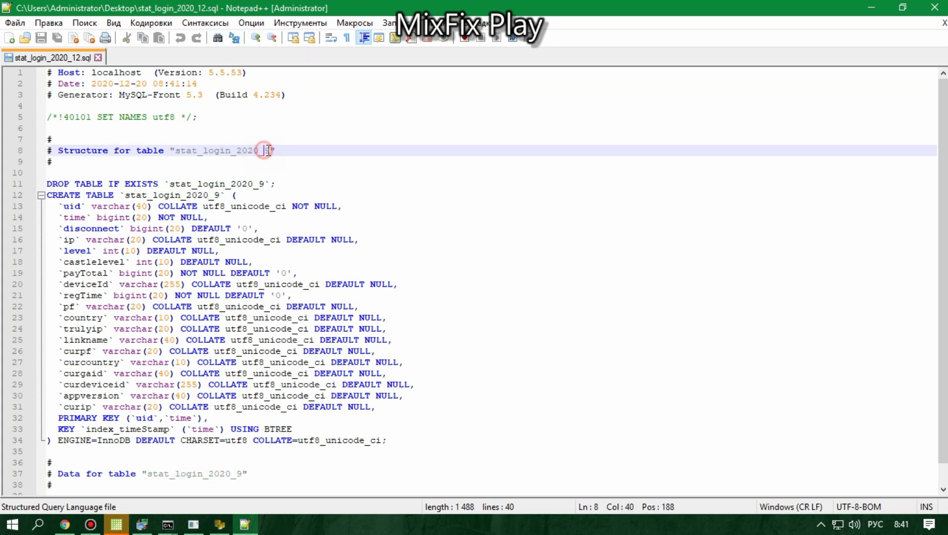
{"action": "key", "text": "BackSpace"}
{"action": "type", "text": "12"}
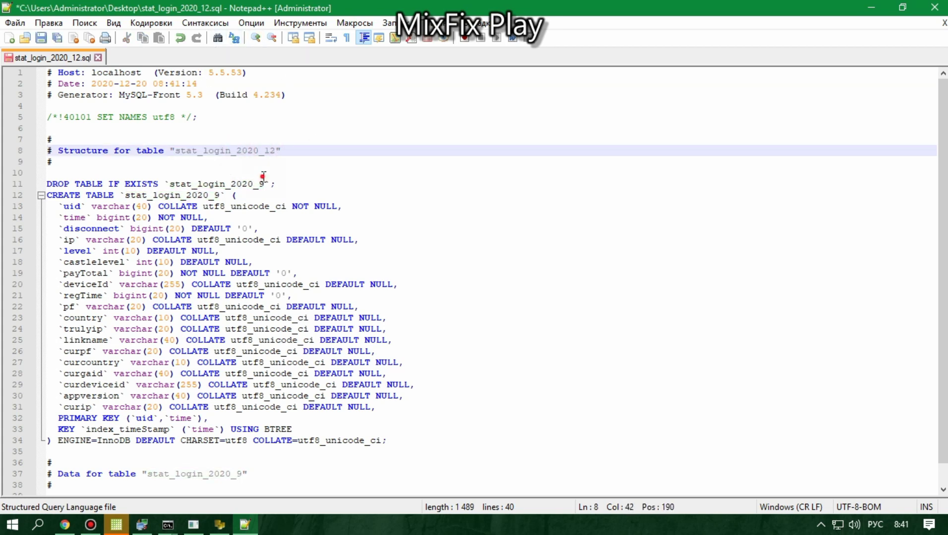
{"action": "left_click", "coordinate": [263, 174]}
{"action": "left_click_drag", "start_coordinate": [260, 184], "coordinate": [266, 185]}
{"action": "type", "text": "12"}
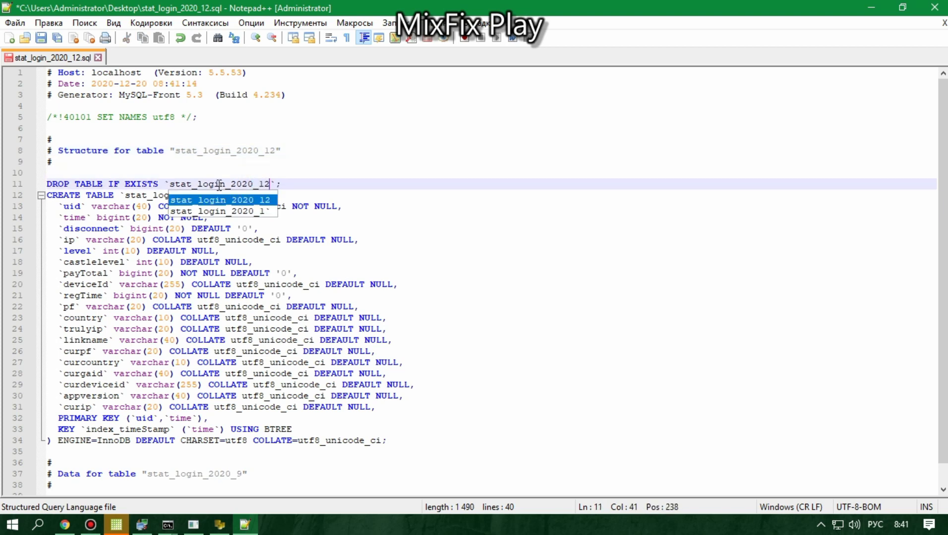
{"action": "double_click", "coordinate": [220, 184]}
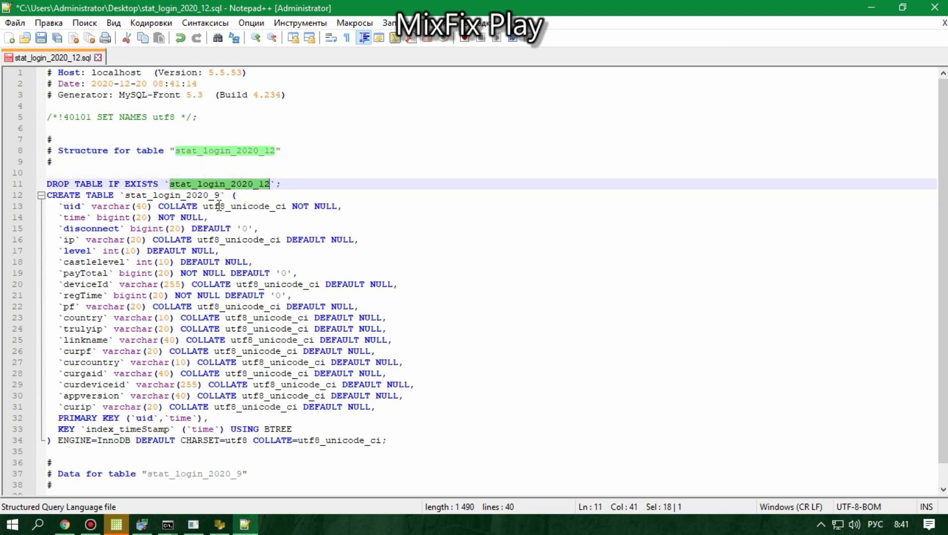
{"action": "left_click_drag", "start_coordinate": [214, 195], "coordinate": [221, 197]}
{"action": "type", "text": "12"}
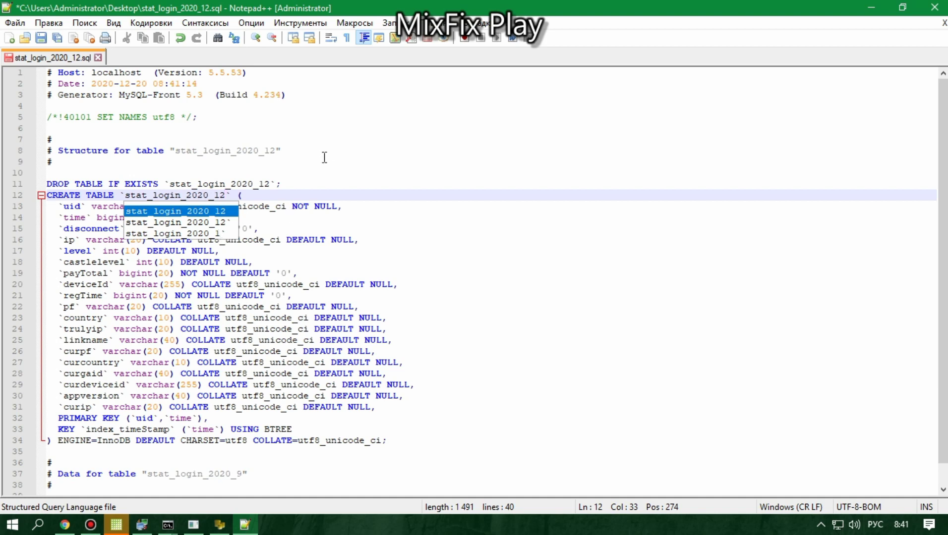
{"action": "left_click", "coordinate": [199, 101]}
{"action": "left_click", "coordinate": [45, 37]}
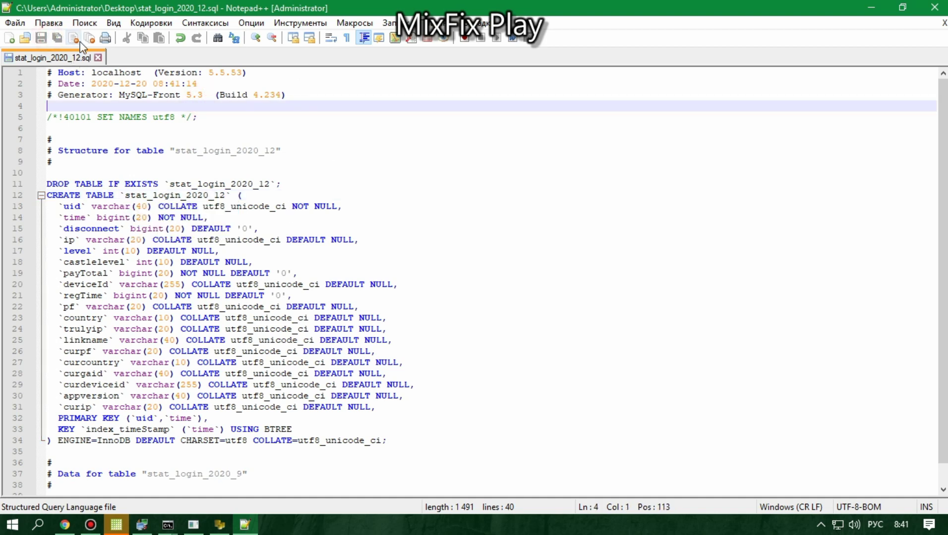
Step: Change line 37's table name to stat_login_2020_12, save, and close Notepad++
{"action": "left_click", "coordinate": [232, 429]}
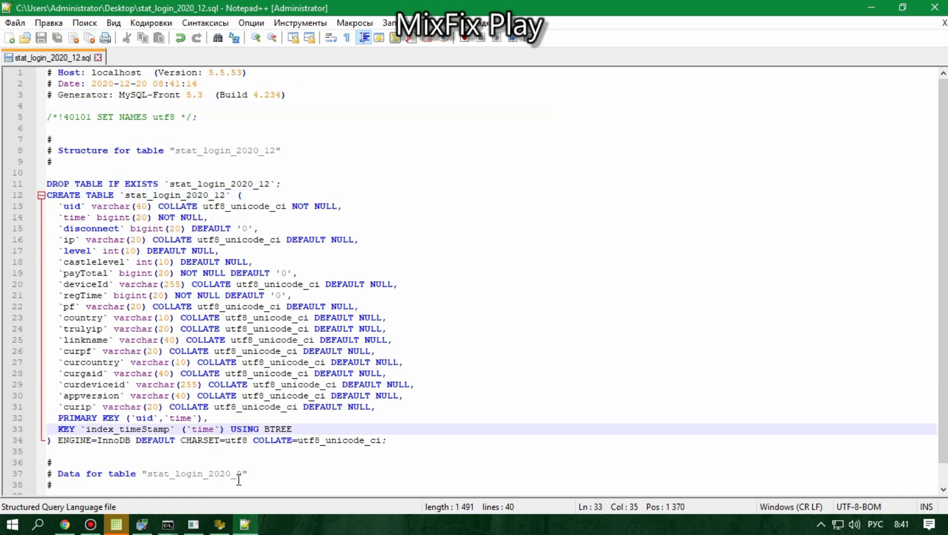
{"action": "left_click_drag", "start_coordinate": [237, 476], "coordinate": [241, 476]}
{"action": "type", "text": "12"}
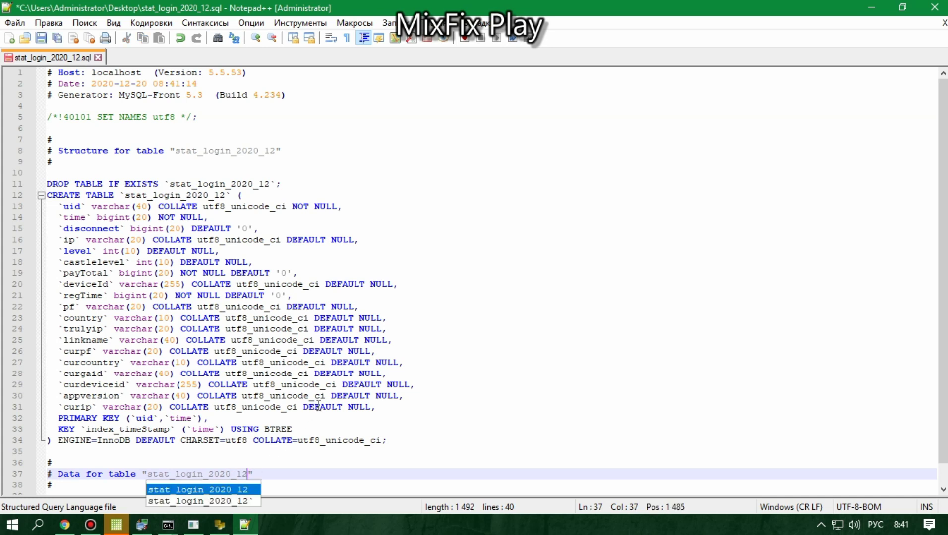
{"action": "left_click", "coordinate": [425, 443]}
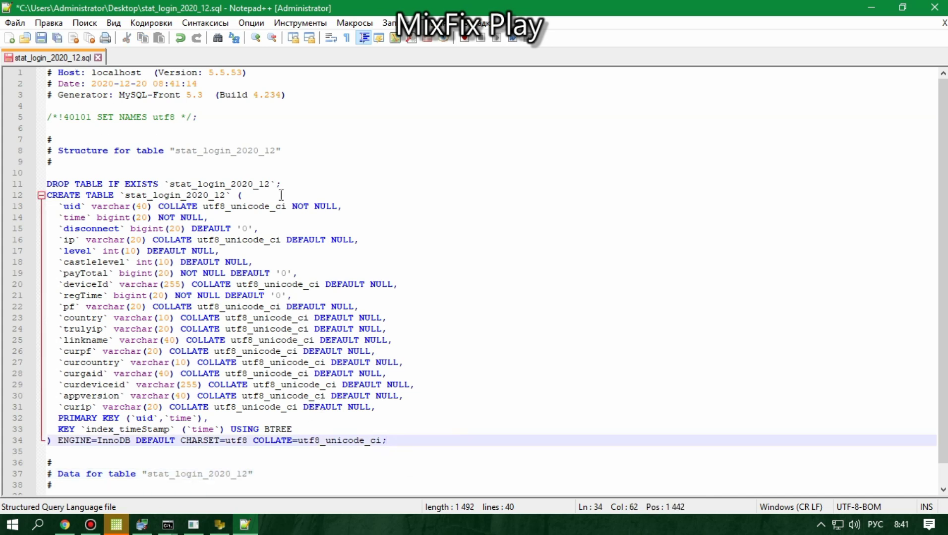
{"action": "left_click", "coordinate": [41, 38]}
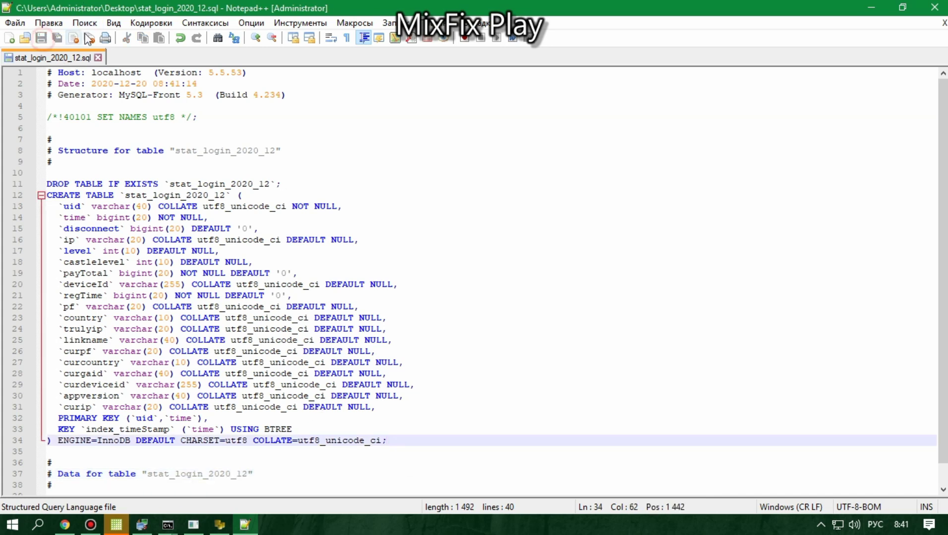
{"action": "left_click", "coordinate": [99, 57]}
{"action": "left_click", "coordinate": [934, 7]}
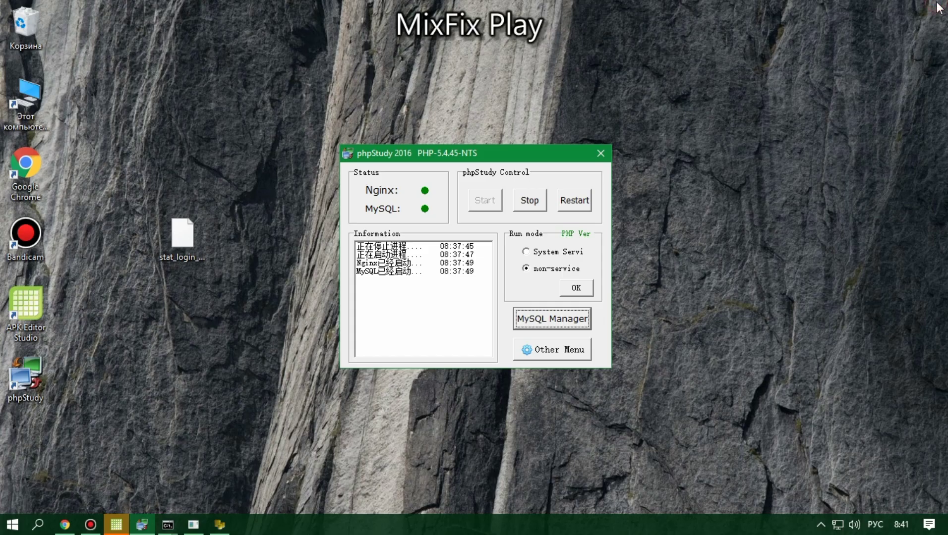
Step: Delete the stat_login_2020_12.sql file from the desktop
{"action": "left_click", "coordinate": [166, 240]}
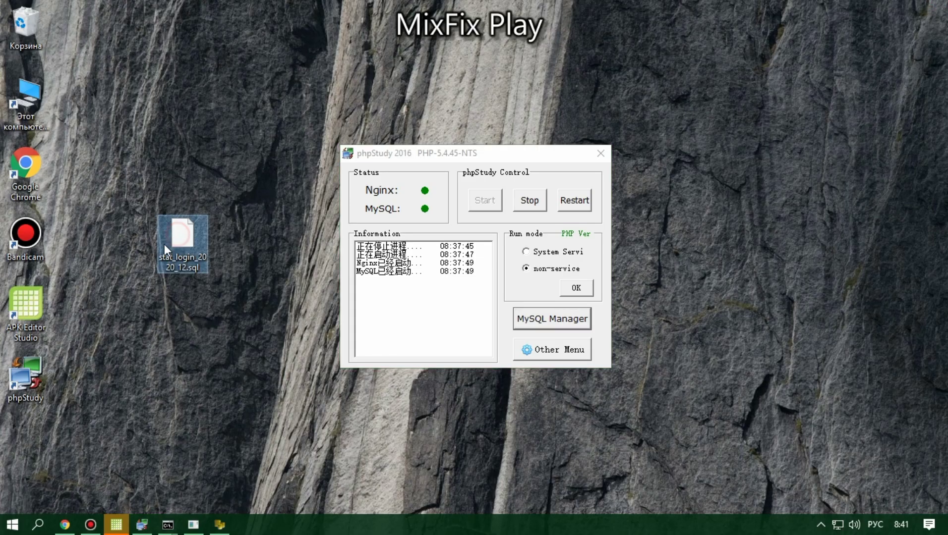
{"action": "left_click", "coordinate": [134, 318]}
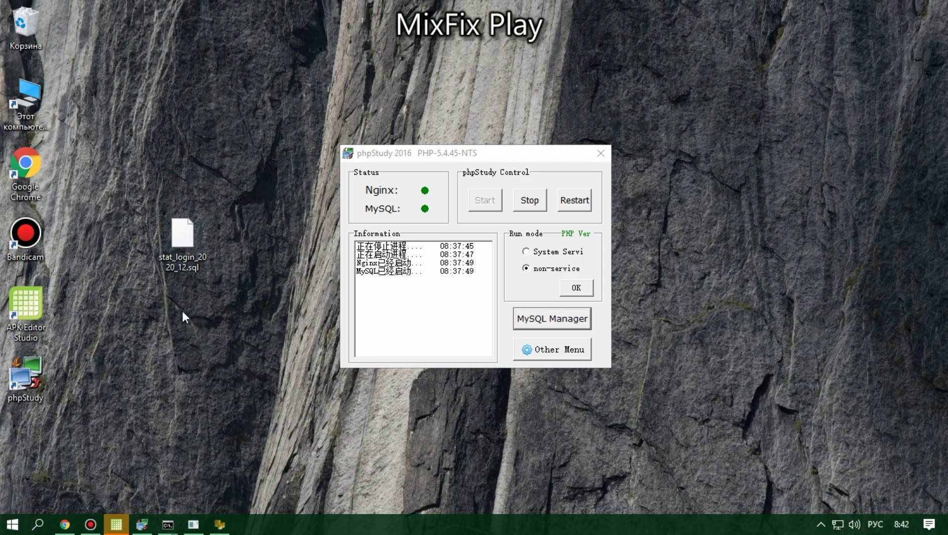
{"action": "right_click", "coordinate": [179, 263]}
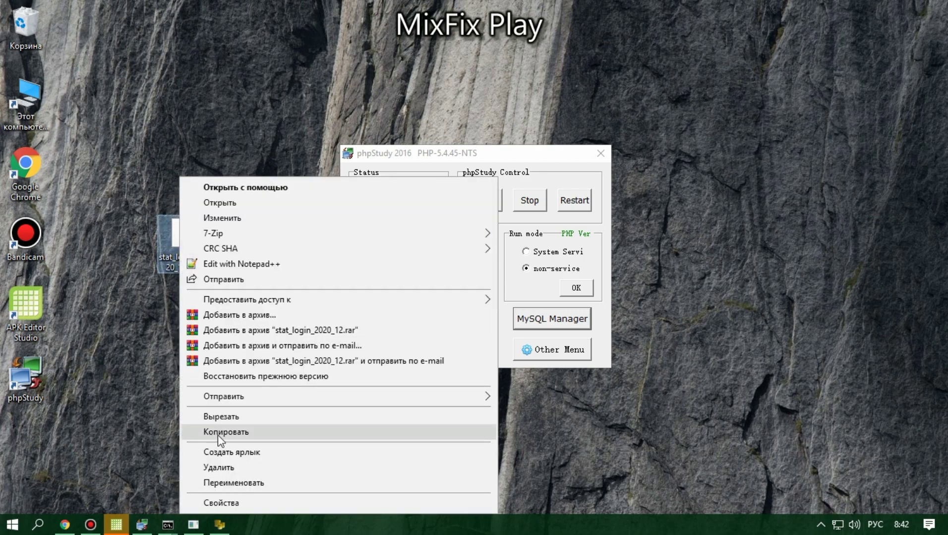
{"action": "left_click", "coordinate": [208, 466]}
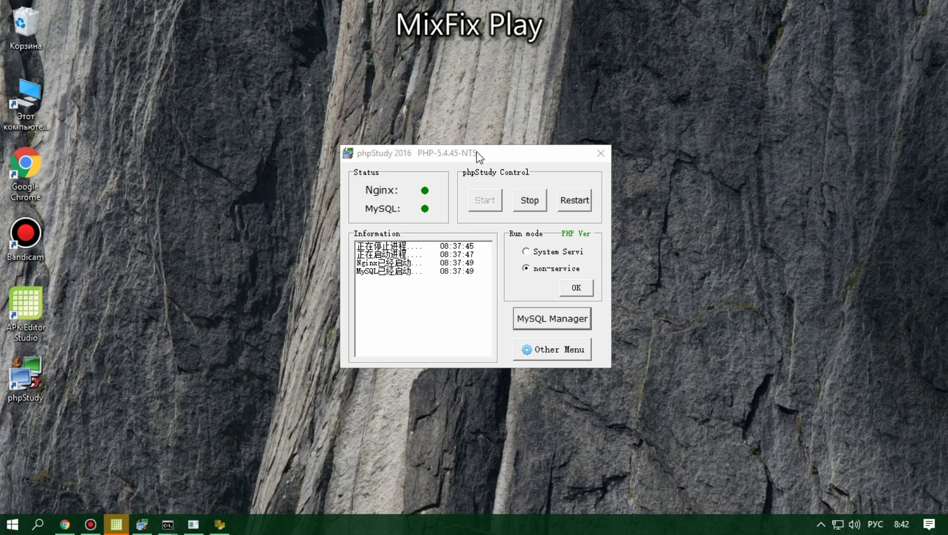
Step: Minimize the ClashOfKings server console and close MySQL-Front from the taskbar
{"action": "left_click_drag", "start_coordinate": [478, 157], "coordinate": [481, 142]}
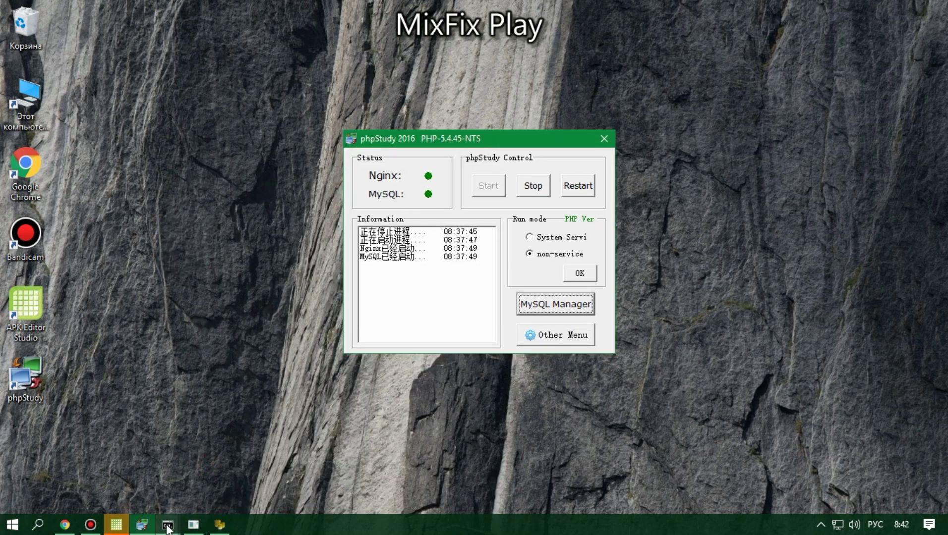
{"action": "mouse_move", "coordinate": [168, 525]}
{"action": "left_click", "coordinate": [91, 464]}
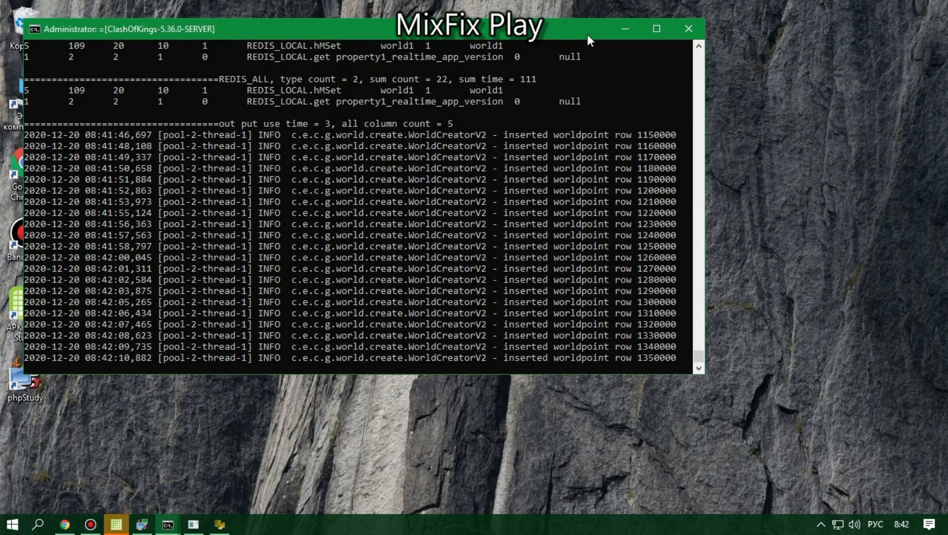
{"action": "left_click", "coordinate": [624, 29]}
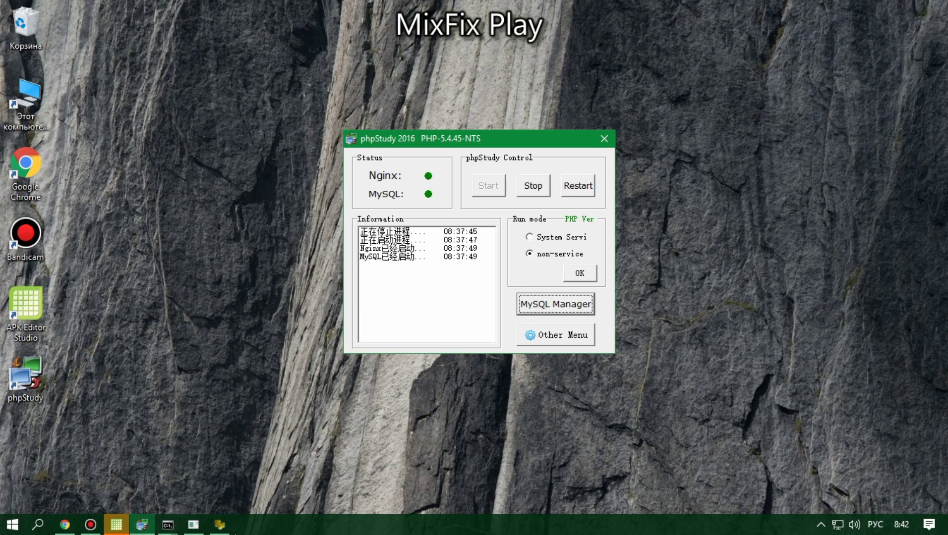
{"action": "right_click", "coordinate": [220, 524]}
{"action": "left_click", "coordinate": [225, 507]}
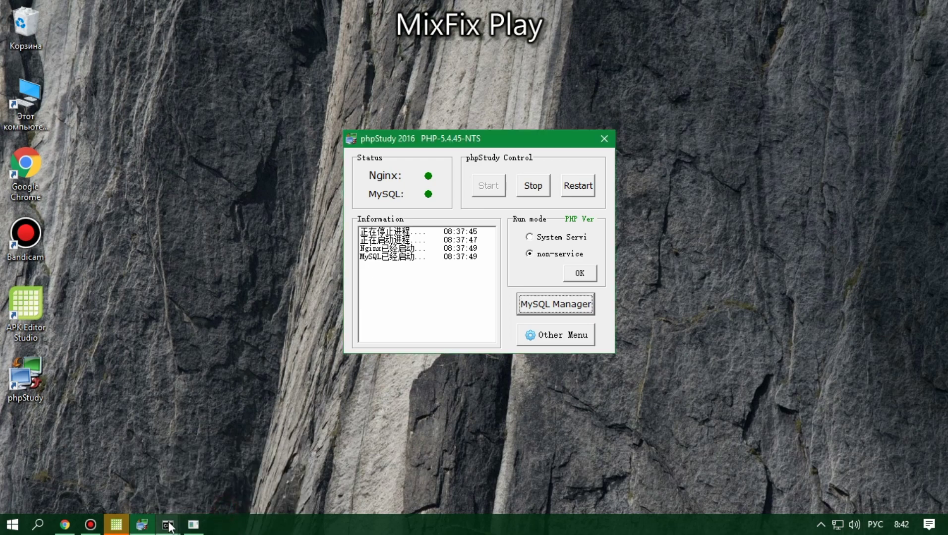
Step: Open the APK's contents from APK Editor Studio and go into the assets\local folder
{"action": "left_click", "coordinate": [116, 524]}
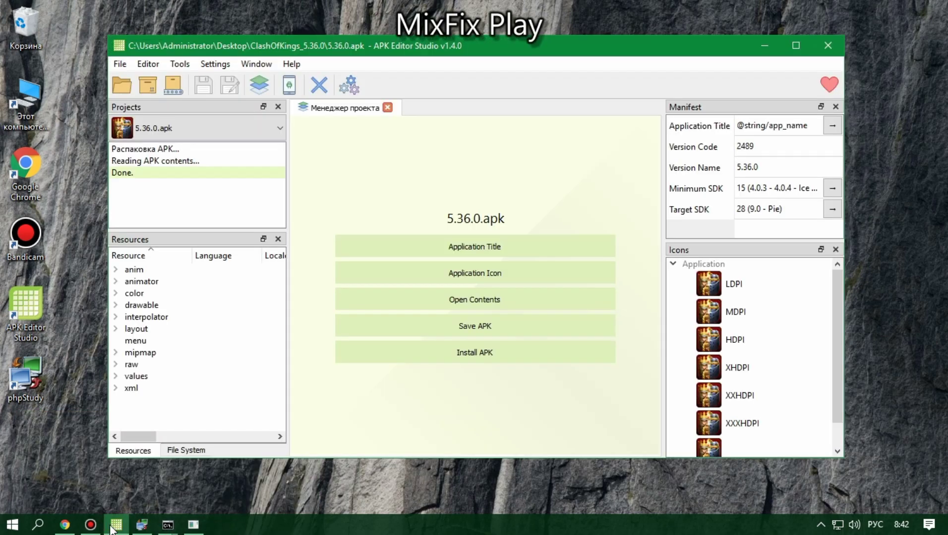
{"action": "left_click", "coordinate": [461, 300]}
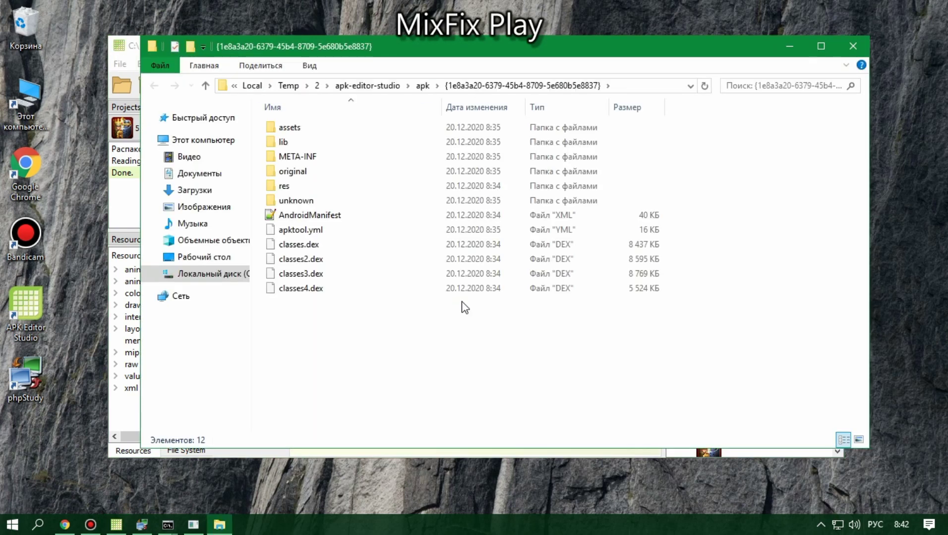
{"action": "left_click", "coordinate": [133, 222]}
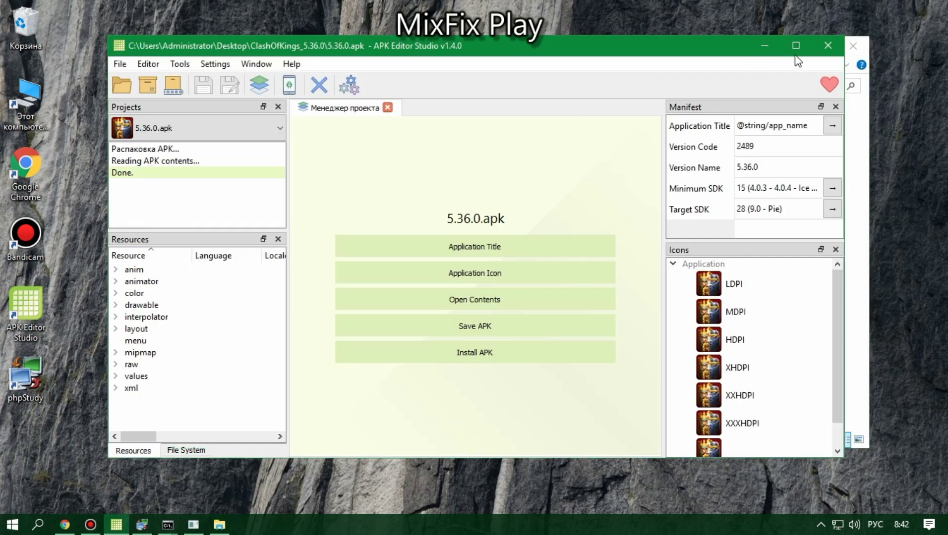
{"action": "left_click", "coordinate": [765, 46]}
{"action": "left_click", "coordinate": [290, 130]}
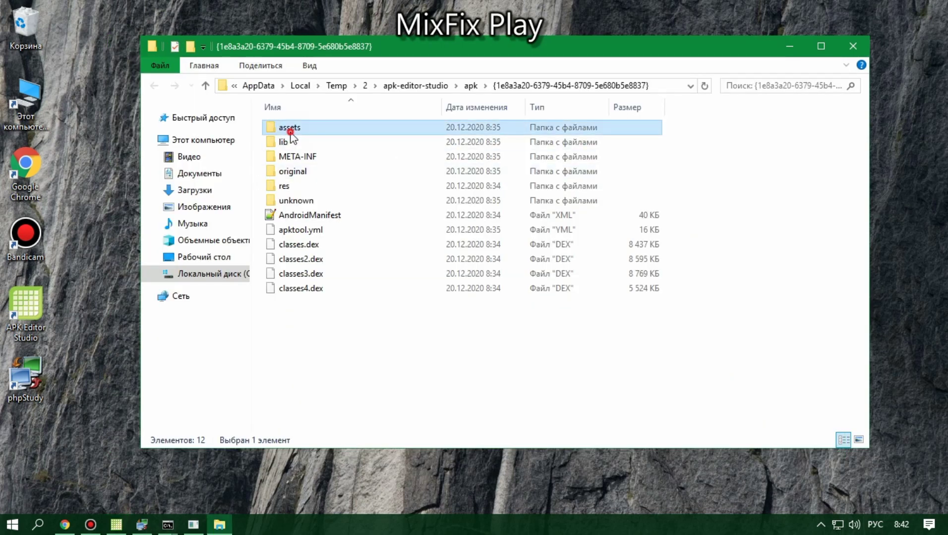
{"action": "double_click", "coordinate": [290, 129]}
{"action": "left_click", "coordinate": [284, 349]}
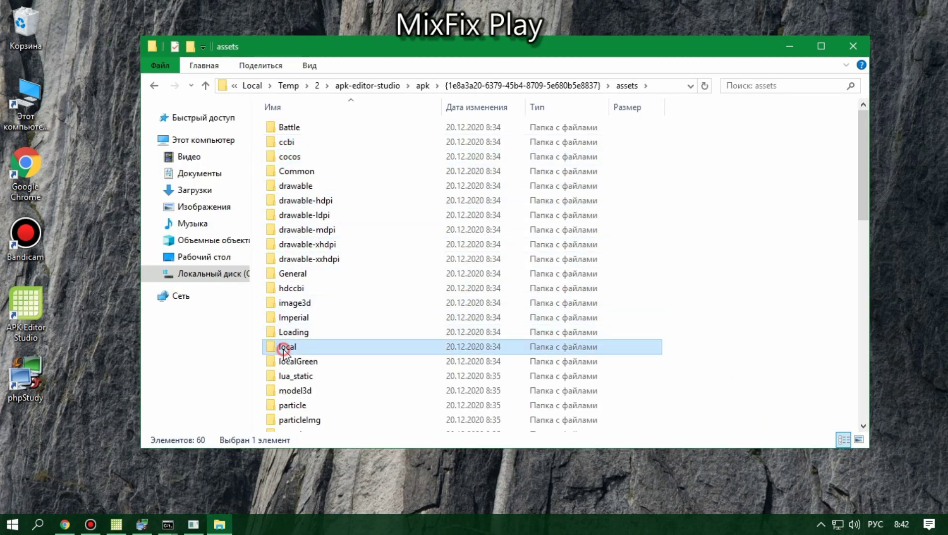
{"action": "double_click", "coordinate": [284, 349]}
Step: Select the 22 text_ language files from text_ar to text_zh_TW and delete them
{"action": "scroll", "coordinate": [351, 166], "scroll_direction": "down", "scroll_amount": 2}
{"action": "scroll", "coordinate": [351, 164], "scroll_direction": "up", "scroll_amount": 2}
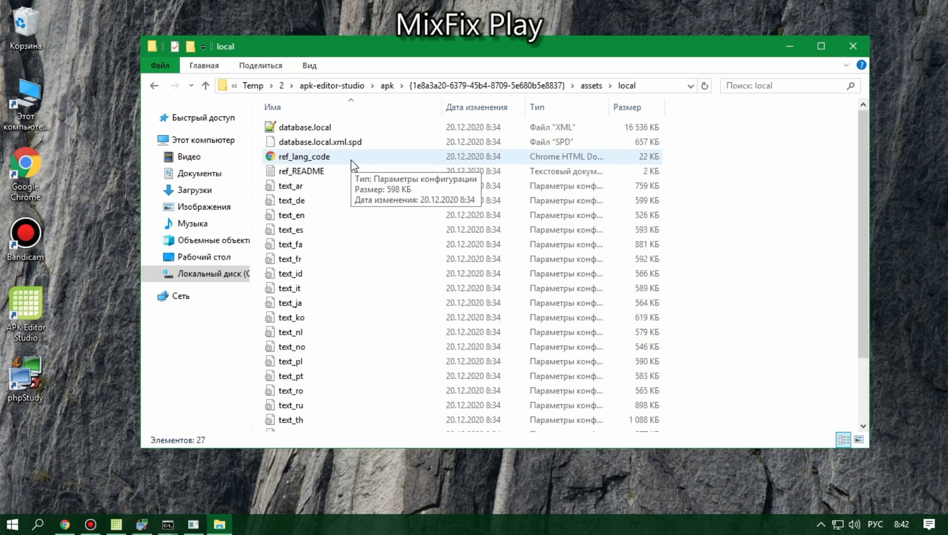
{"action": "scroll", "coordinate": [298, 193], "scroll_direction": "down", "scroll_amount": 1}
{"action": "scroll", "coordinate": [282, 184], "scroll_direction": "up", "scroll_amount": 1}
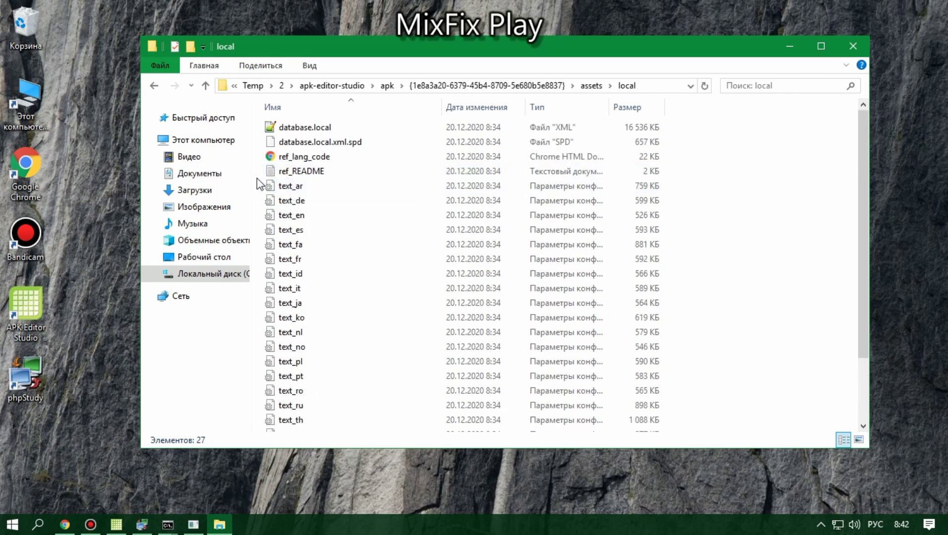
{"action": "left_click_drag", "start_coordinate": [259, 184], "coordinate": [320, 409]}
{"action": "right_click", "coordinate": [320, 409]}
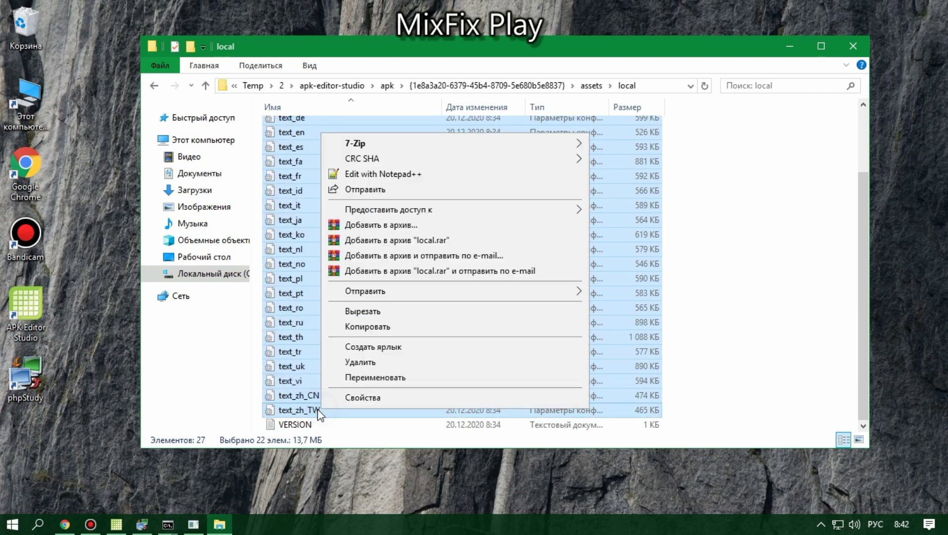
{"action": "left_click", "coordinate": [370, 363]}
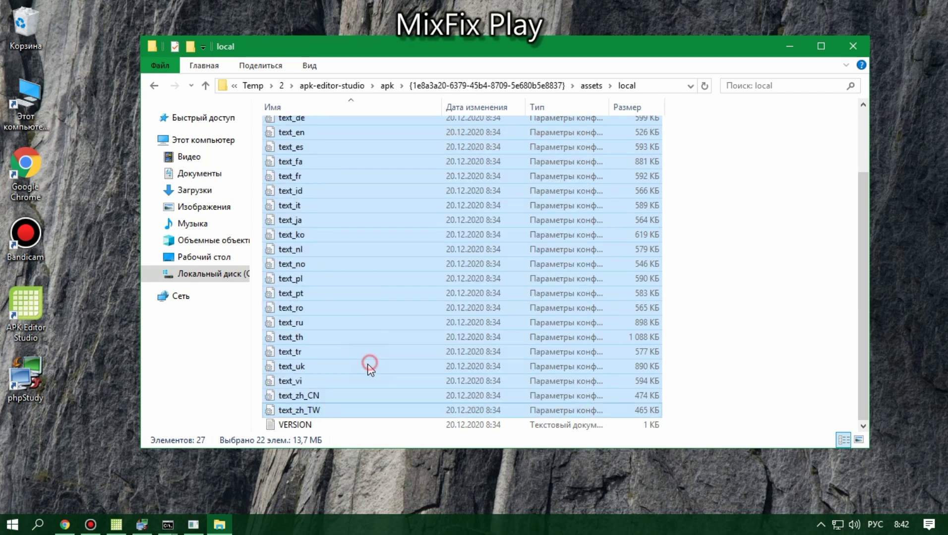
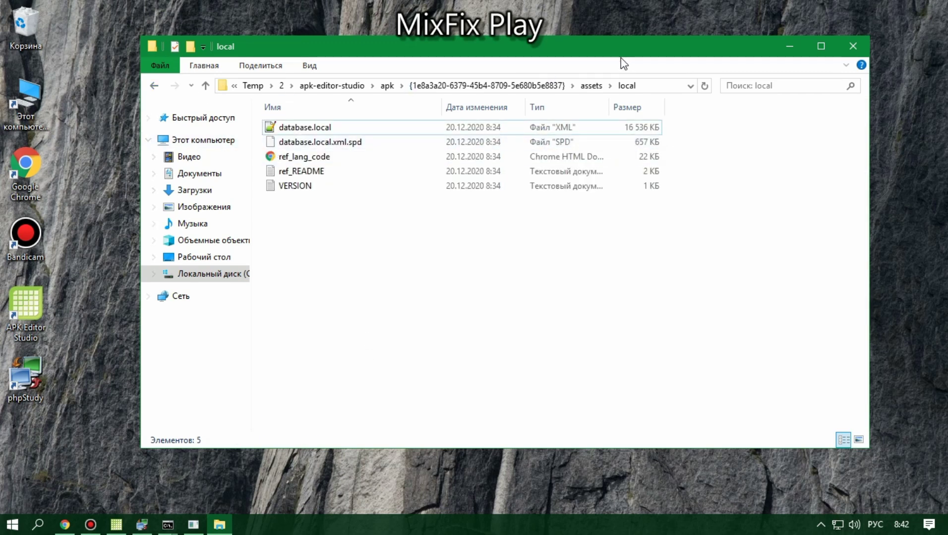
Step: Clear the desktop and open the elex text file inside the ClashOfKings_5.36.0 folder
{"action": "left_click_drag", "start_coordinate": [621, 56], "coordinate": [714, 51]}
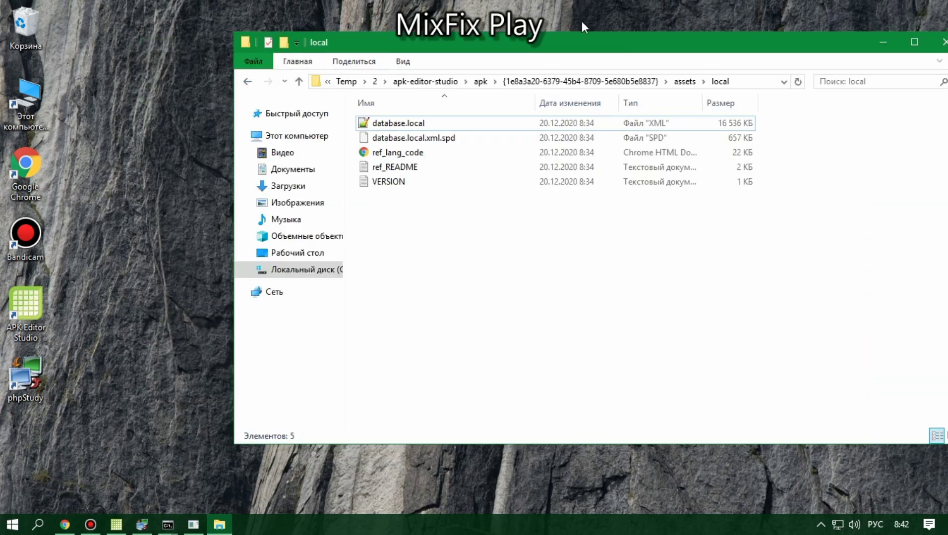
{"action": "left_click", "coordinate": [883, 40]}
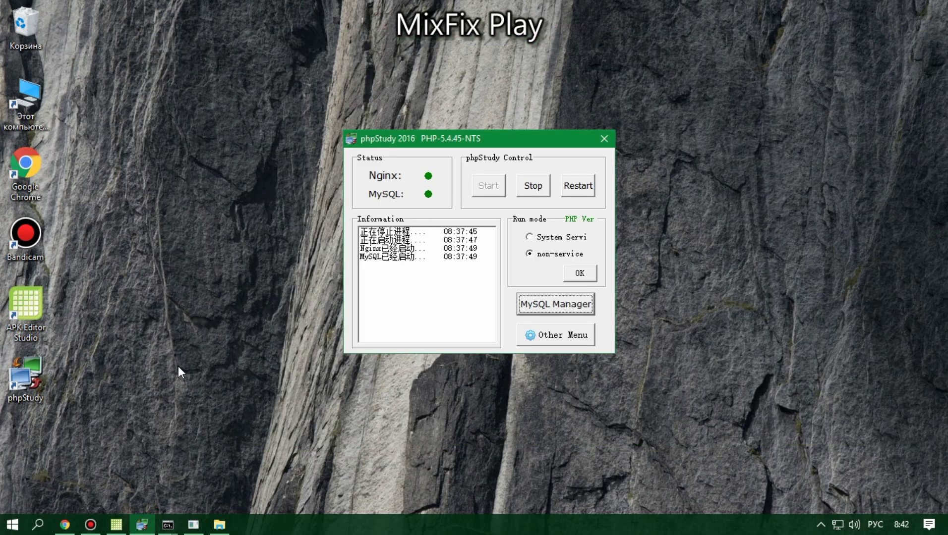
{"action": "left_click", "coordinate": [137, 524]}
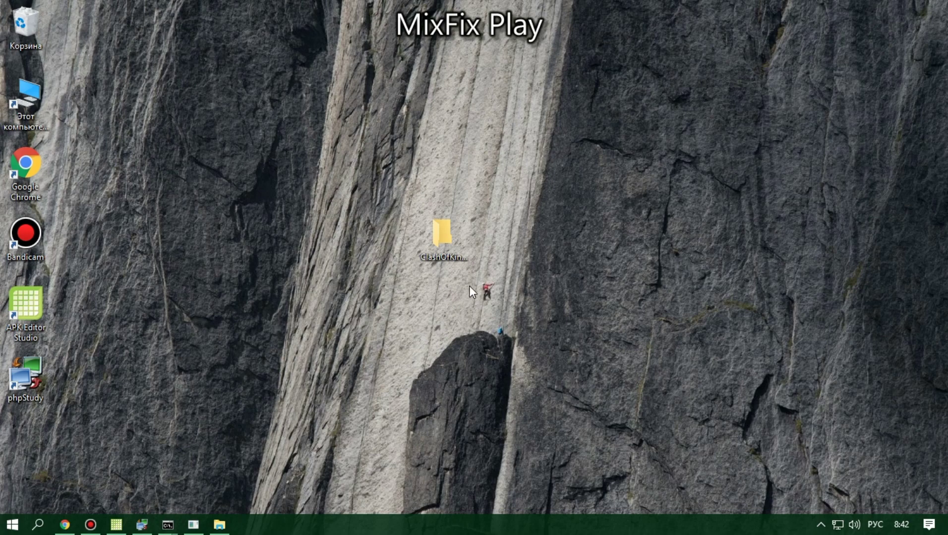
{"action": "double_click", "coordinate": [443, 255]}
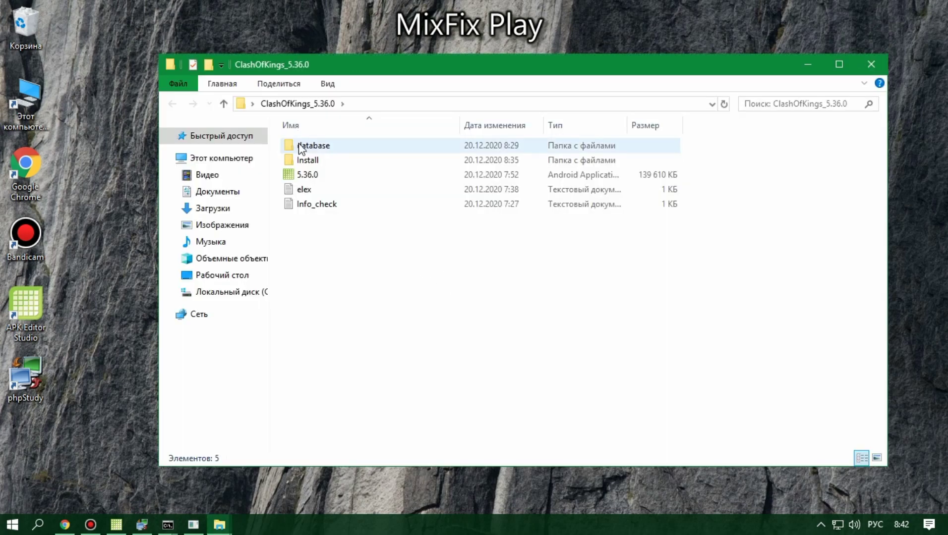
{"action": "double_click", "coordinate": [298, 189]}
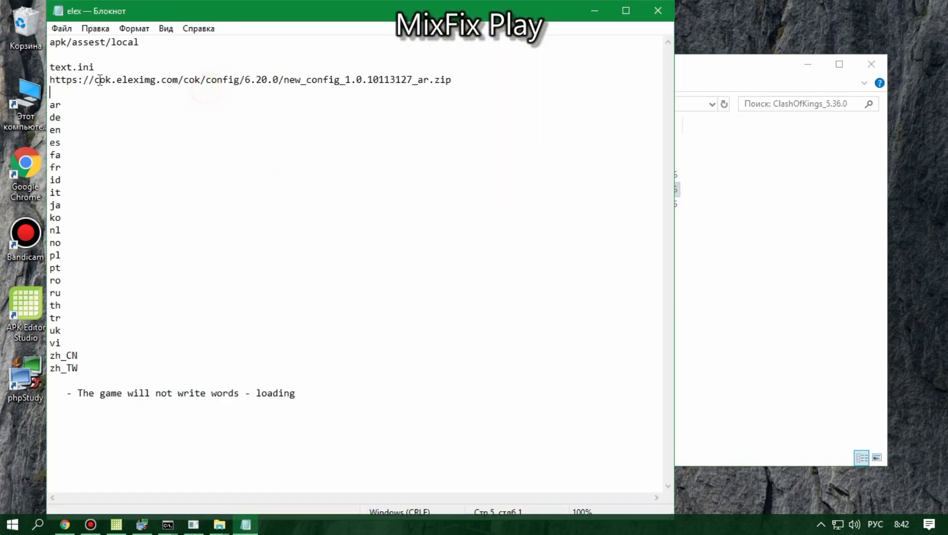
Step: Copy the new_config_1.0.10113127_ar.zip download link from the elex notes
{"action": "left_click_drag", "start_coordinate": [69, 78], "coordinate": [28, 75]}
{"action": "key", "text": "ctrl+c"}
{"action": "left_click", "coordinate": [457, 80]}
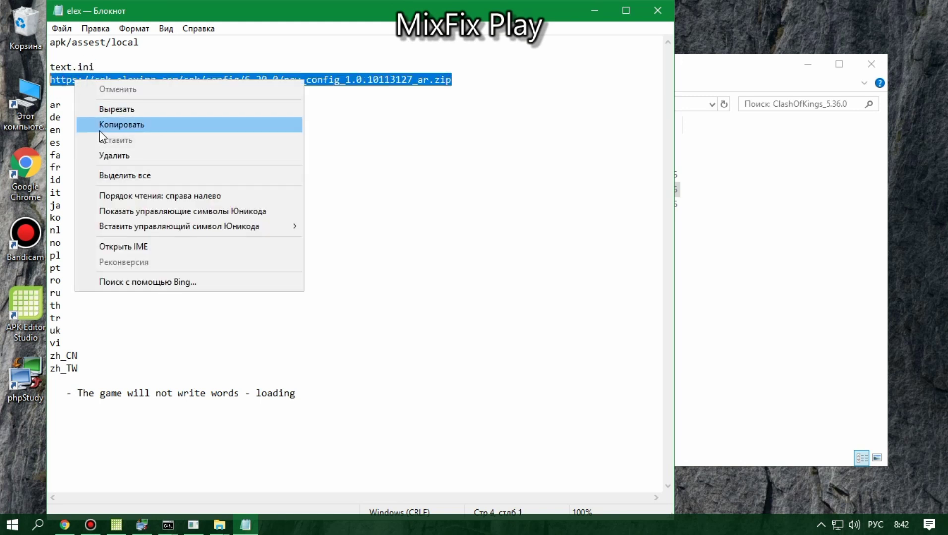
{"action": "left_click", "coordinate": [103, 126]}
{"action": "left_click_drag", "start_coordinate": [50, 105], "coordinate": [78, 369]}
{"action": "left_click", "coordinate": [175, 348]}
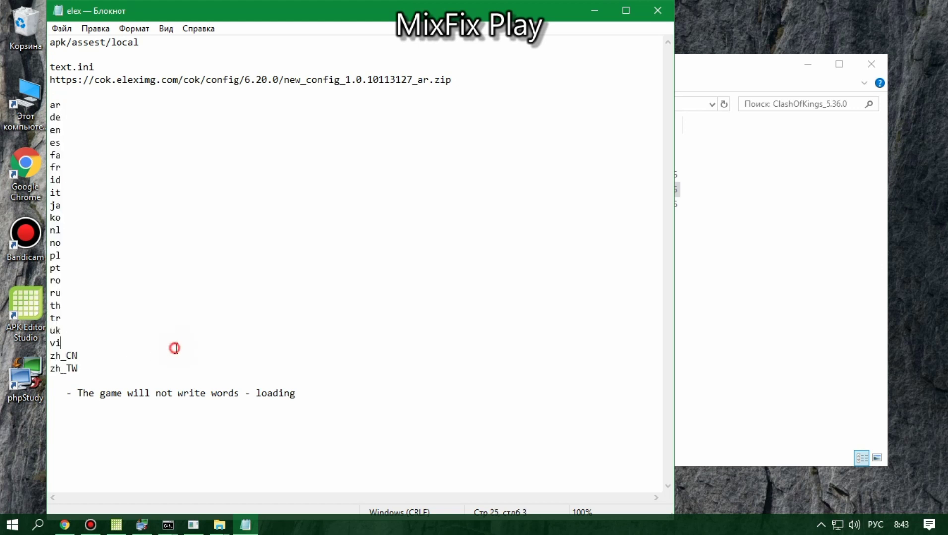
{"action": "left_click", "coordinate": [64, 525]}
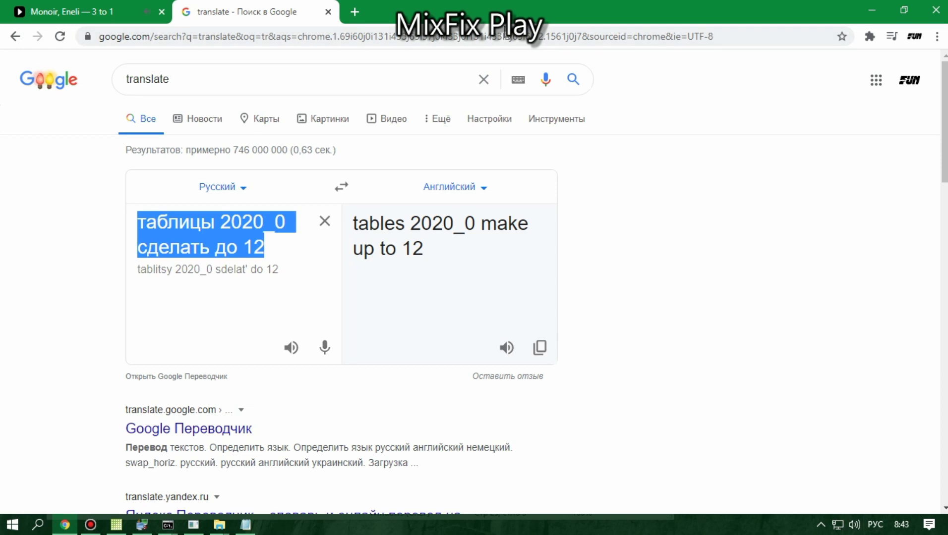
Step: Paste the copied link into Chrome's address bar, download new_config_1.0.10113127_ar.zip and open it
{"action": "left_click", "coordinate": [450, 36]}
{"action": "right_click", "coordinate": [451, 37]}
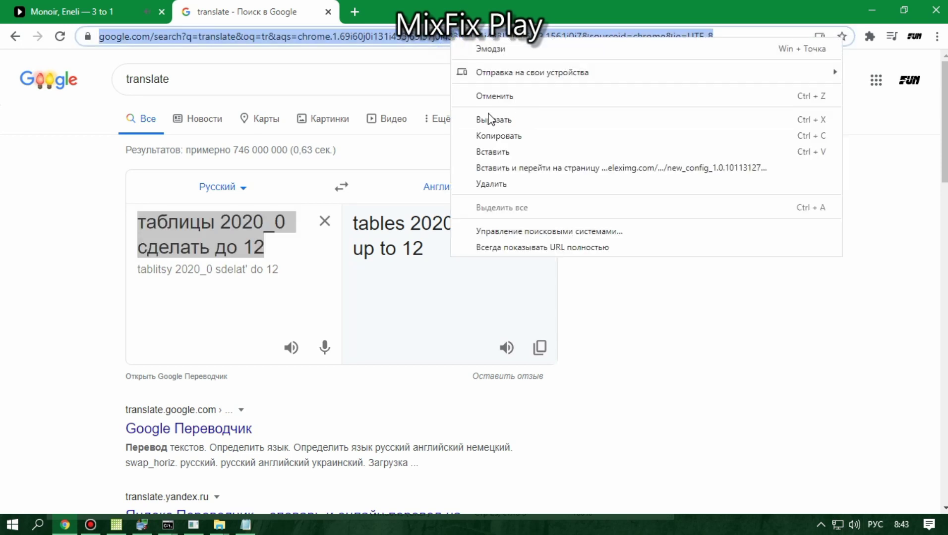
{"action": "left_click", "coordinate": [488, 148]}
{"action": "left_click", "coordinate": [404, 38]}
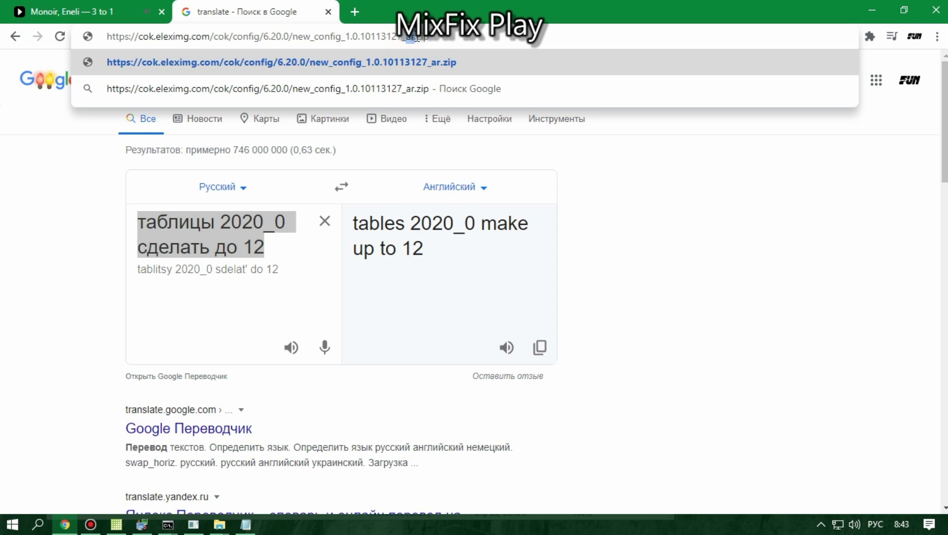
{"action": "key", "text": "Return"}
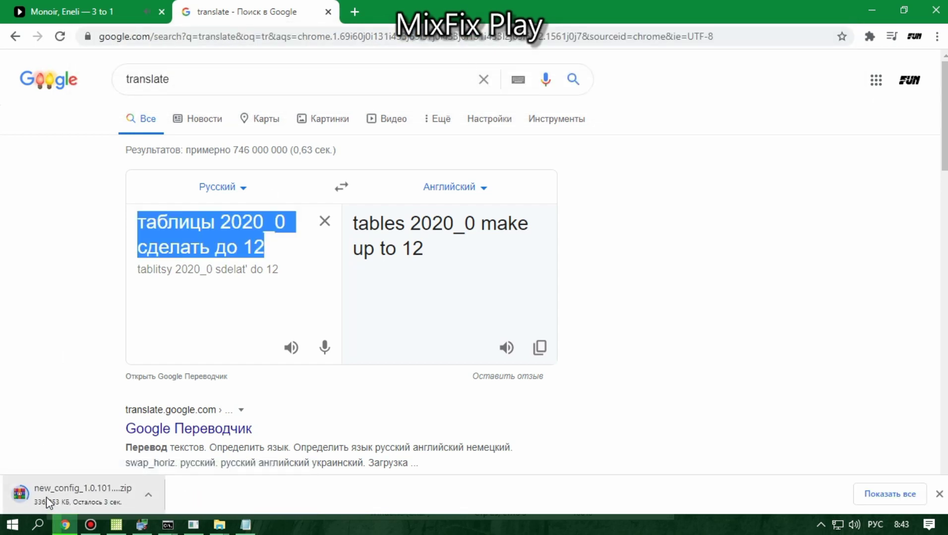
{"action": "left_click", "coordinate": [46, 497]}
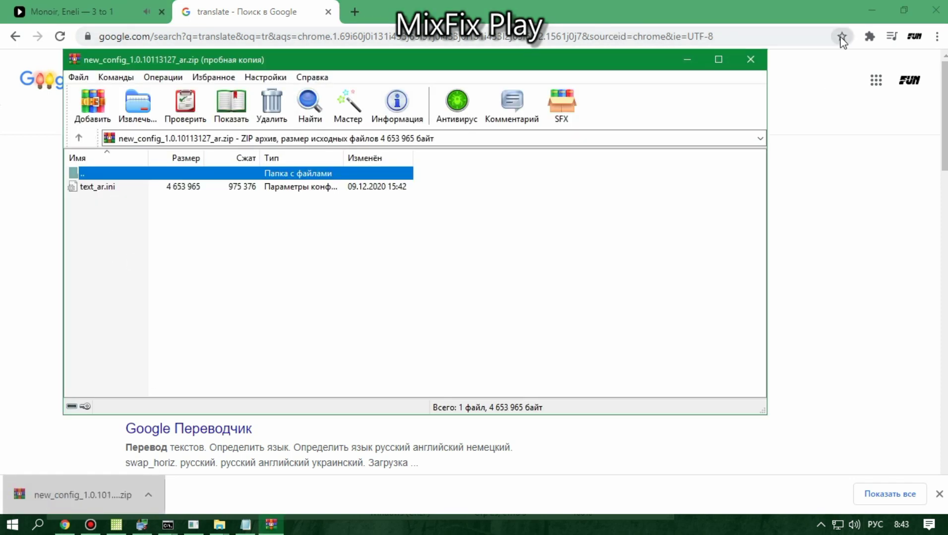
Step: Minimize Chrome and close the elex notes and the ClashOfKings_5.36.0 folder window
{"action": "left_click", "coordinate": [873, 4]}
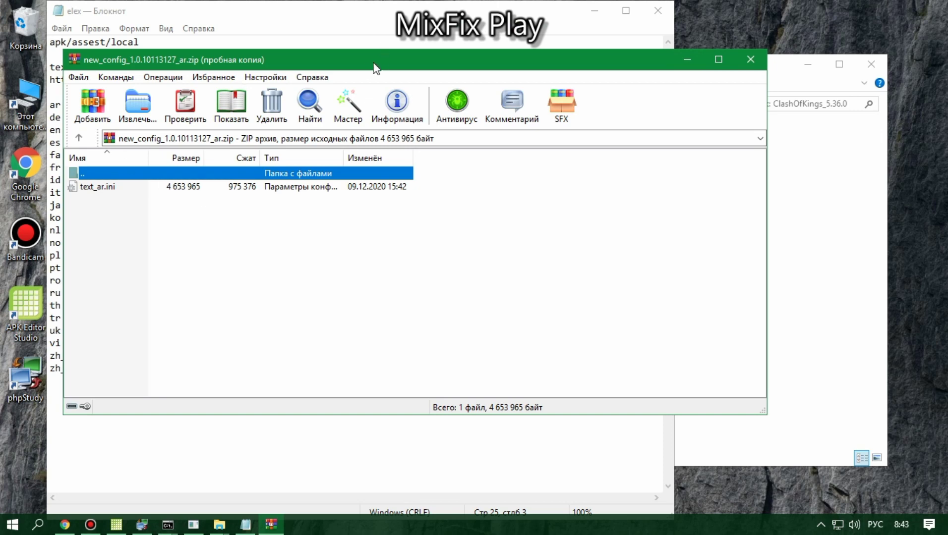
{"action": "left_click_drag", "start_coordinate": [362, 67], "coordinate": [412, 168]}
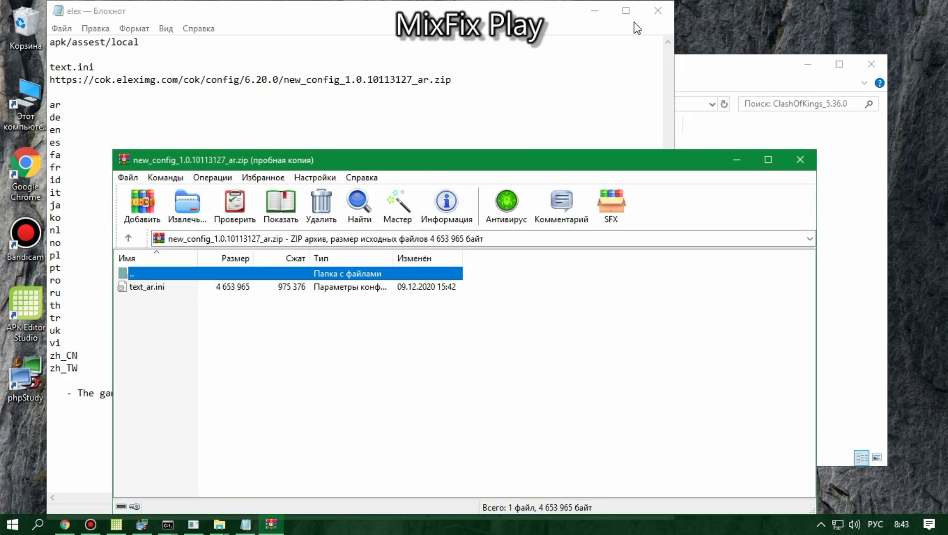
{"action": "left_click", "coordinate": [656, 3]}
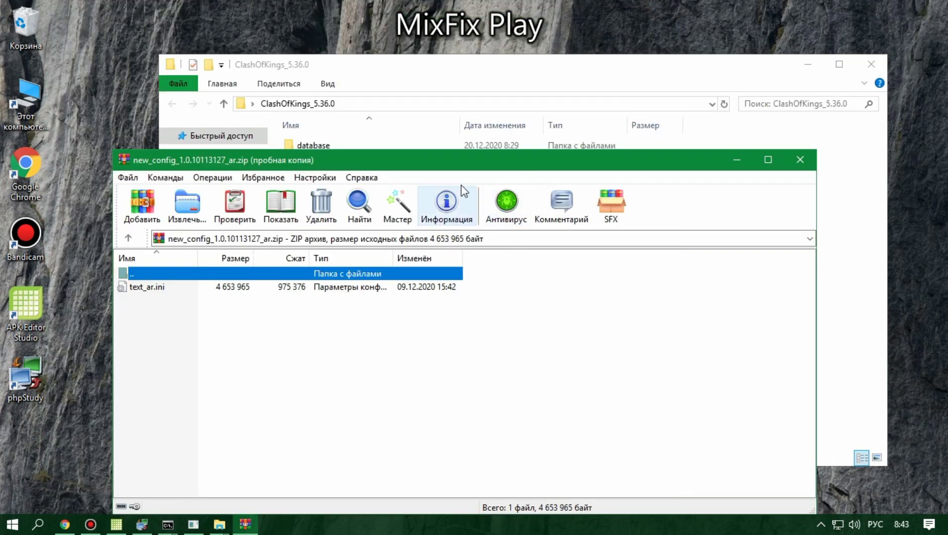
{"action": "left_click_drag", "start_coordinate": [505, 163], "coordinate": [205, 119]}
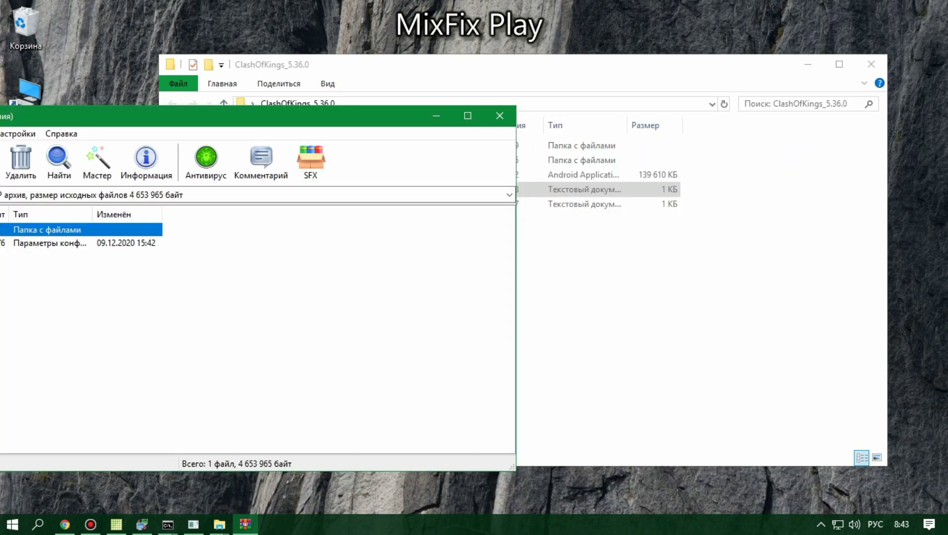
{"action": "left_click", "coordinate": [871, 65]}
{"action": "left_click_drag", "start_coordinate": [317, 123], "coordinate": [758, 56]}
Step: Check that the archive holds only text_ar.ini, then close WinRAR
{"action": "left_click", "coordinate": [276, 178]}
{"action": "right_click", "coordinate": [272, 173]}
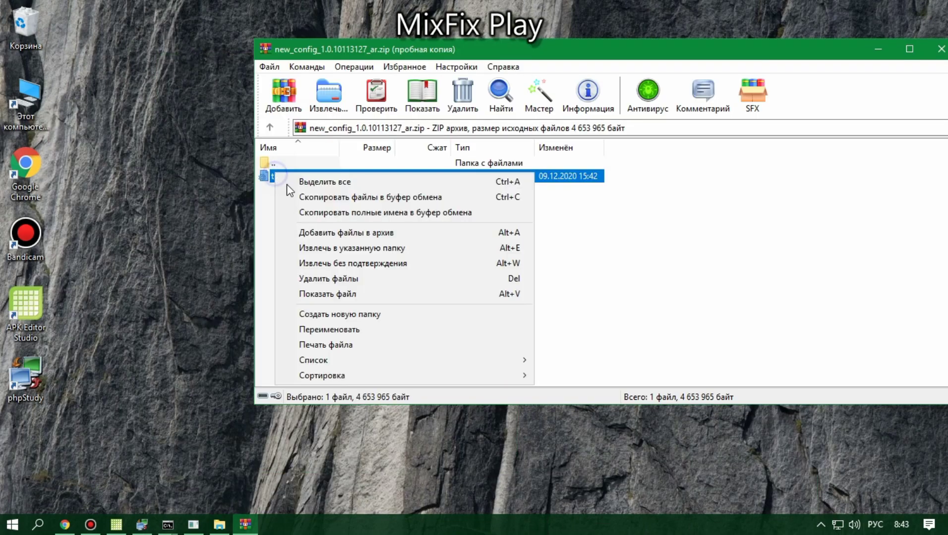
{"action": "left_click", "coordinate": [799, 218]}
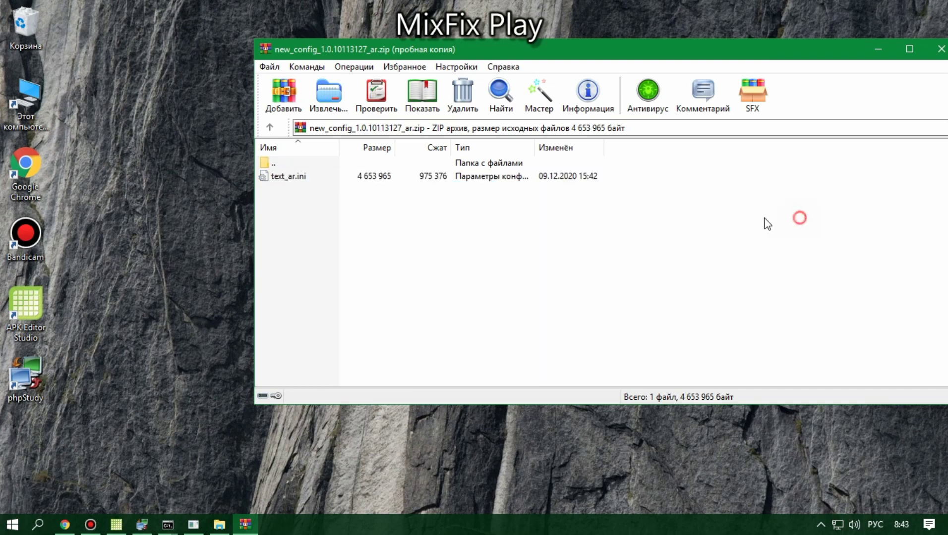
{"action": "left_click", "coordinate": [278, 180]}
{"action": "left_click", "coordinate": [941, 49]}
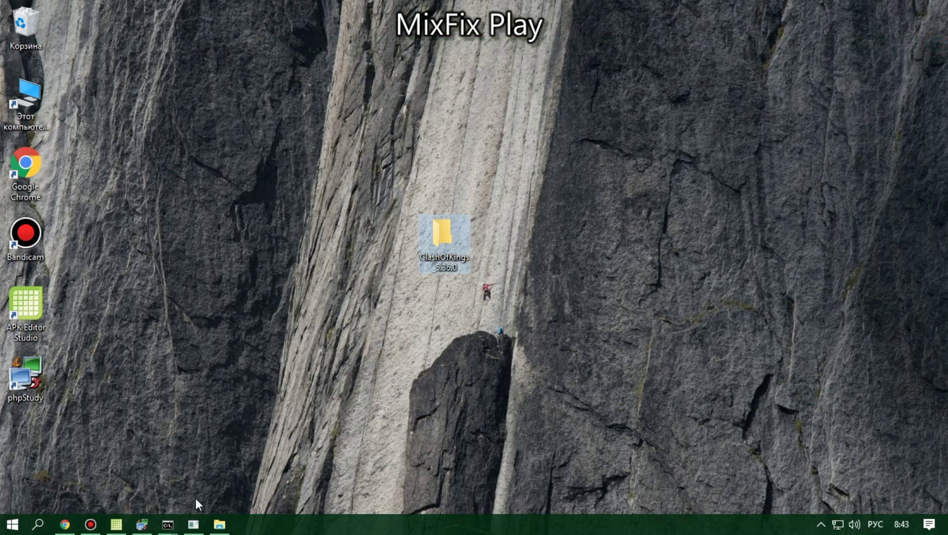
{"action": "left_click", "coordinate": [39, 525]}
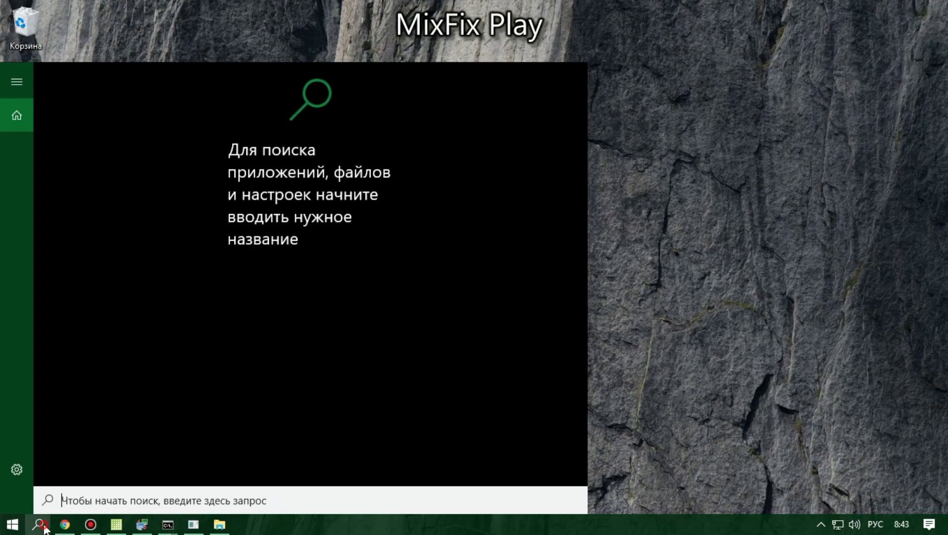
Step: Paste the config link with 'ут' appended as the language code, which loads a 404 page
{"action": "left_click", "coordinate": [40, 525]}
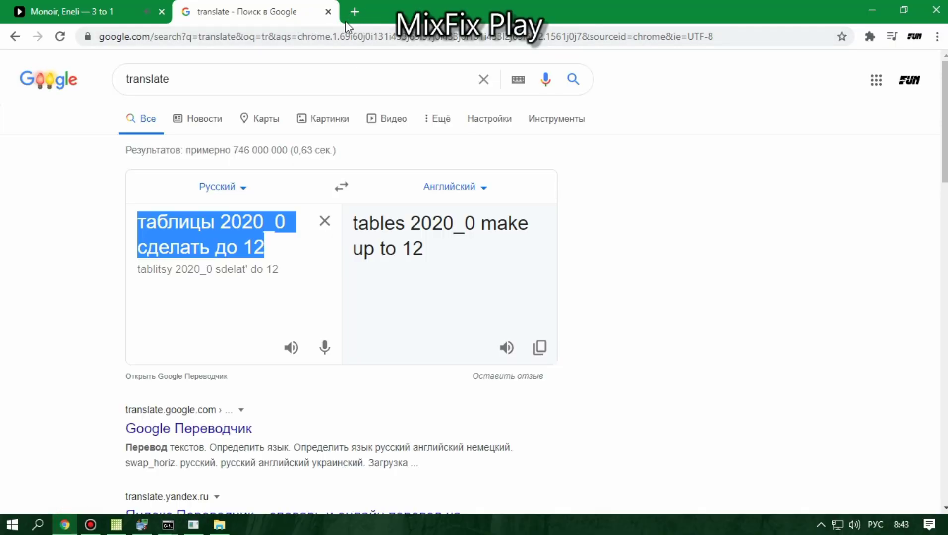
{"action": "left_click", "coordinate": [414, 36]}
{"action": "right_click", "coordinate": [415, 34]}
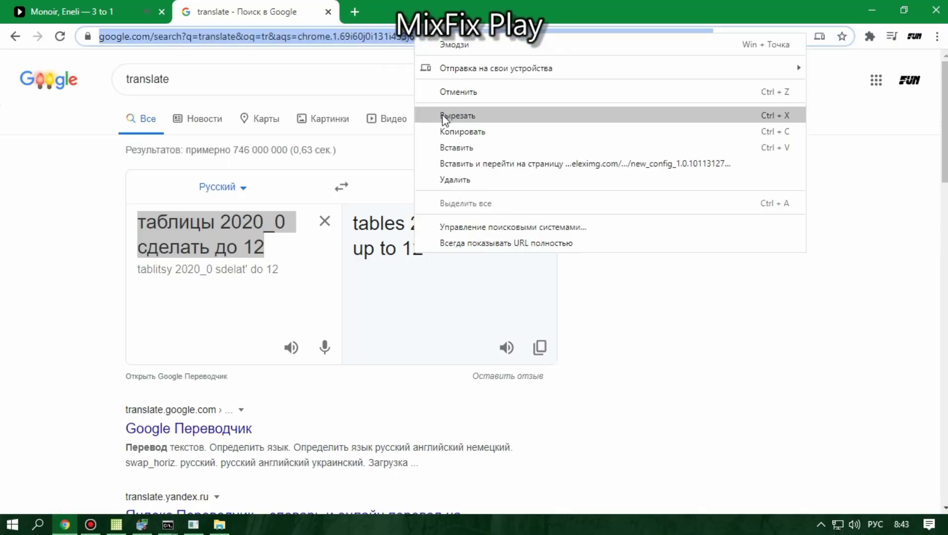
{"action": "left_click", "coordinate": [445, 148]}
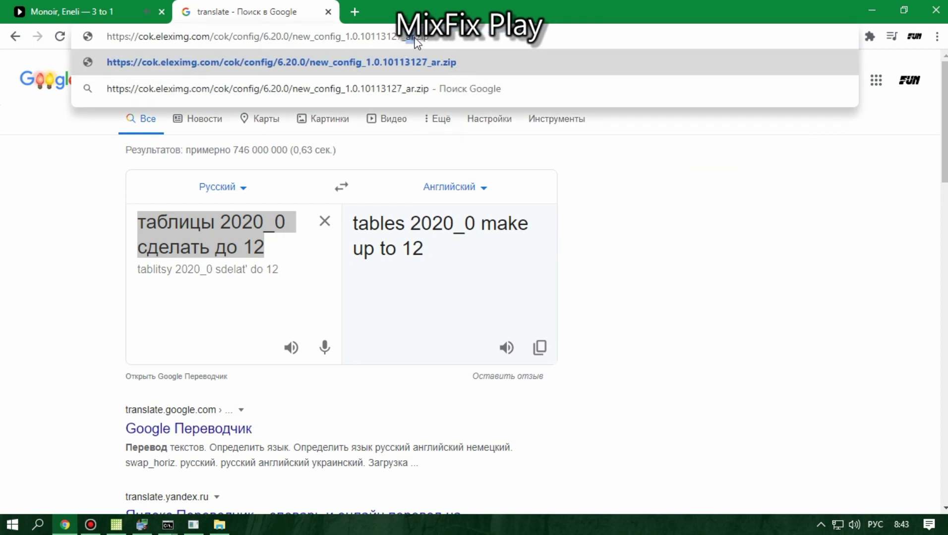
{"action": "type", "text": "ут"}
{"action": "key", "text": "Return"}
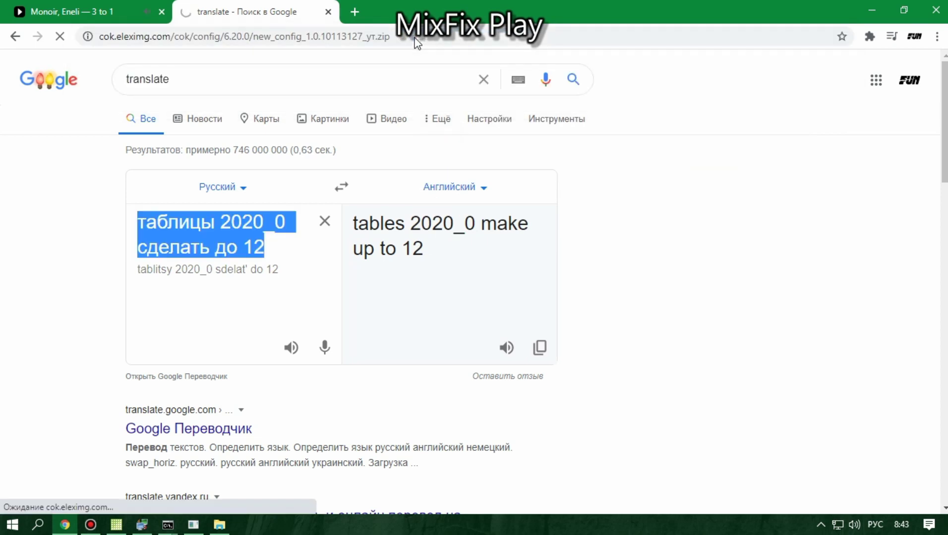
Step: Re-paste the _ar link, replace 'ar' with the English code, and open the downloaded archive
{"action": "left_click", "coordinate": [414, 37]}
{"action": "right_click", "coordinate": [415, 38]}
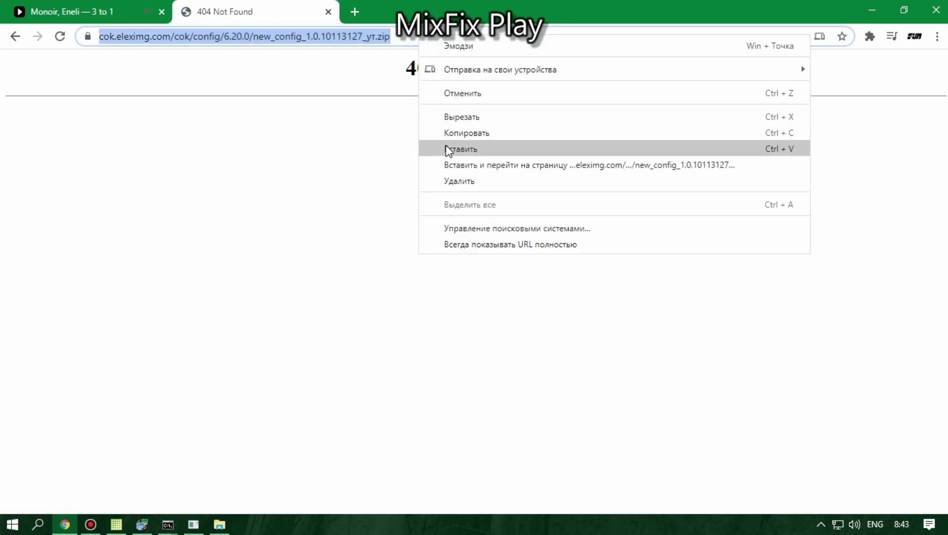
{"action": "left_click", "coordinate": [447, 148]}
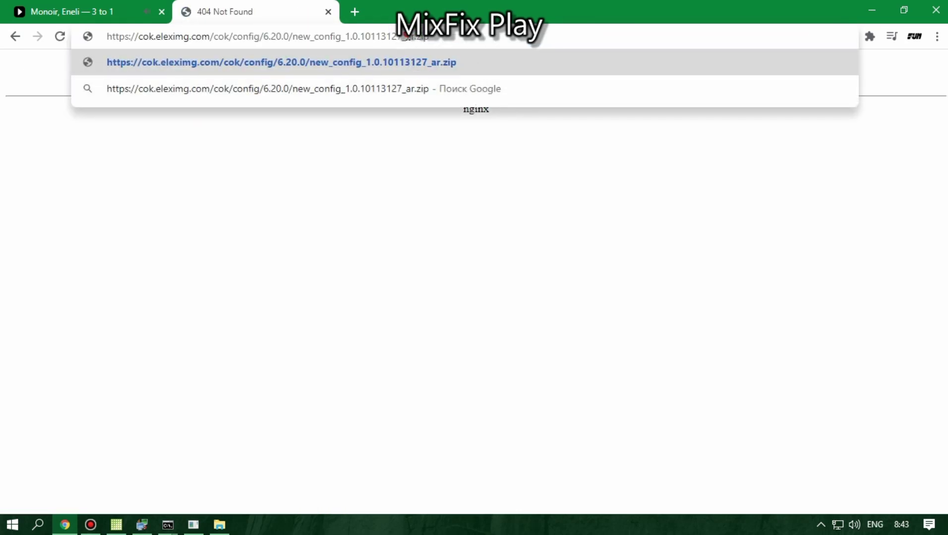
{"action": "left_click_drag", "start_coordinate": [407, 36], "coordinate": [415, 38]}
{"action": "type", "text": "ут"}
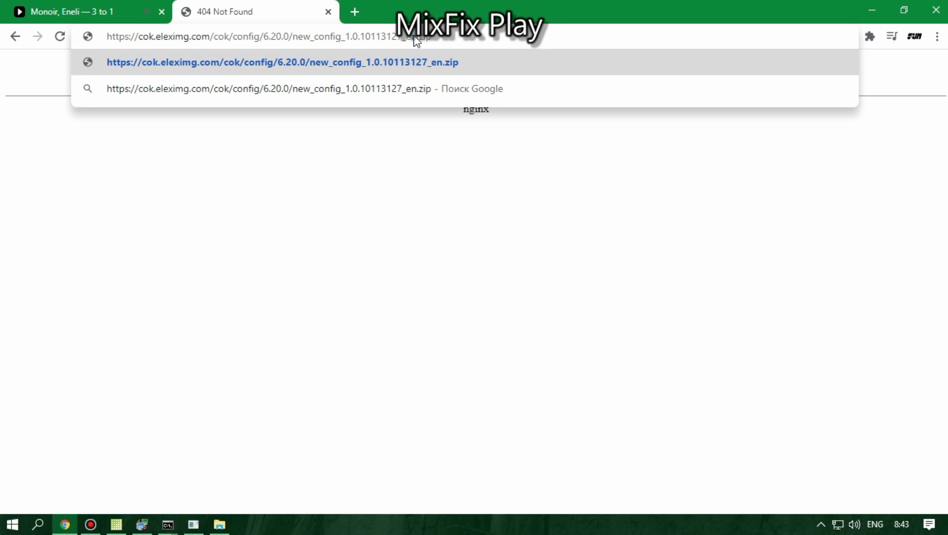
{"action": "key", "text": "Return"}
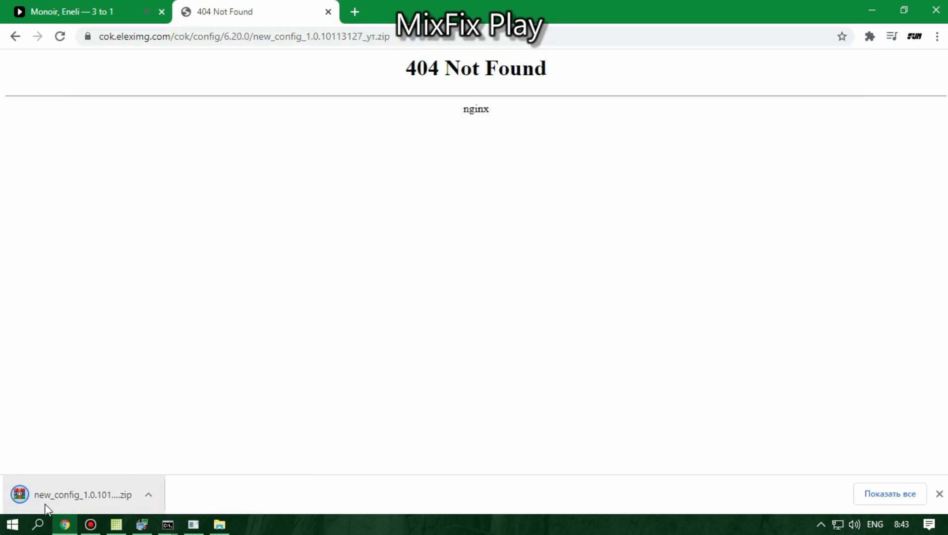
{"action": "left_click", "coordinate": [46, 505]}
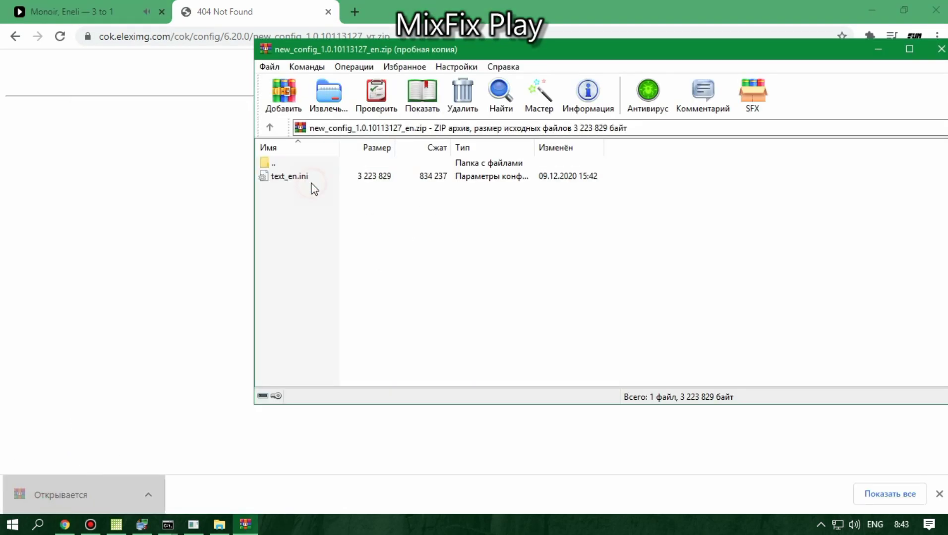
Step: Read through text_en.ini's English strings, close it and the archive, and go back in Chrome
{"action": "double_click", "coordinate": [296, 177]}
{"action": "scroll", "coordinate": [203, 165], "scroll_direction": "down", "scroll_amount": 20}
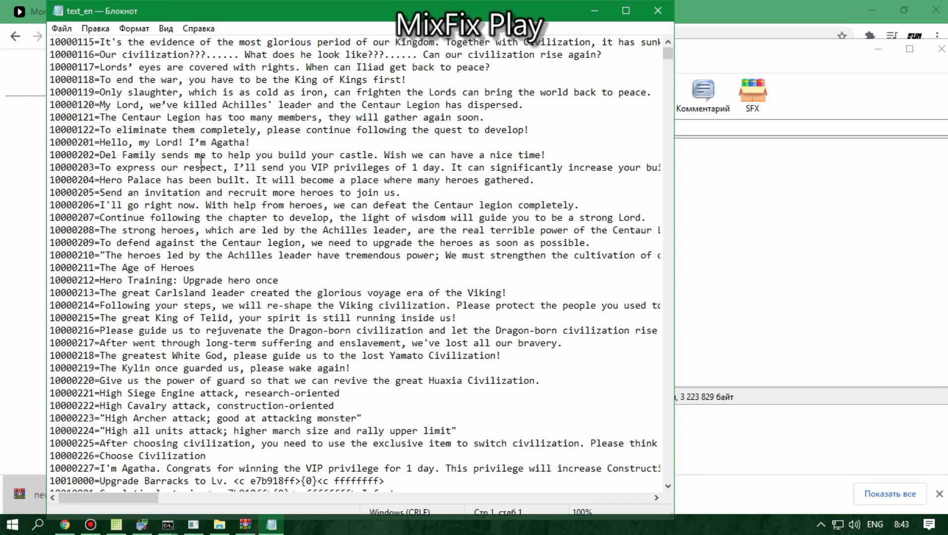
{"action": "scroll", "coordinate": [201, 163], "scroll_direction": "down", "scroll_amount": 18}
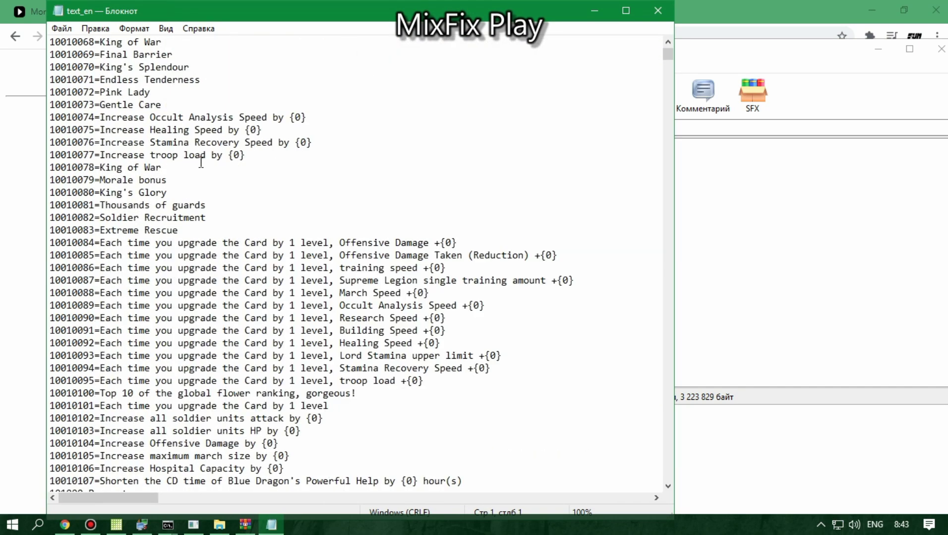
{"action": "left_click", "coordinate": [658, 10]}
{"action": "left_click_drag", "start_coordinate": [759, 50], "coordinate": [589, 67]}
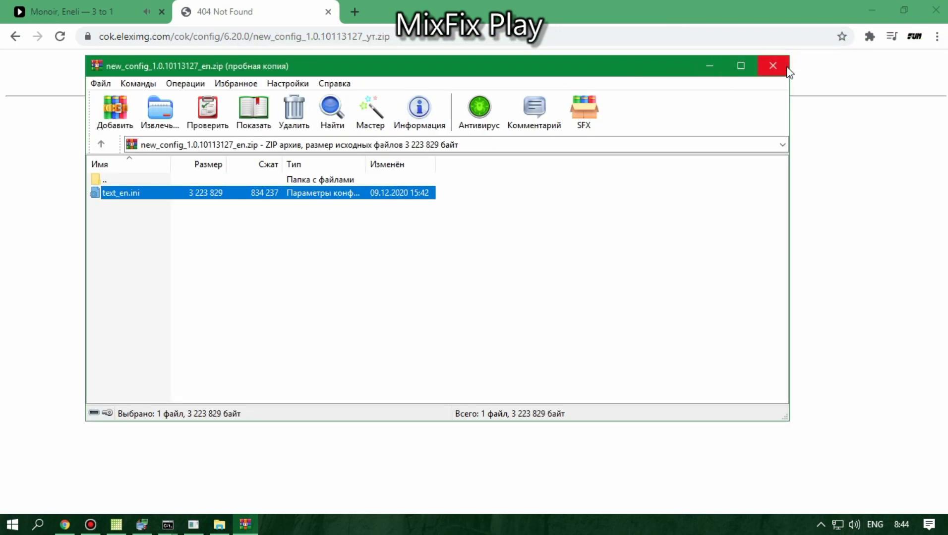
{"action": "left_click", "coordinate": [783, 66]}
{"action": "left_click", "coordinate": [15, 36]}
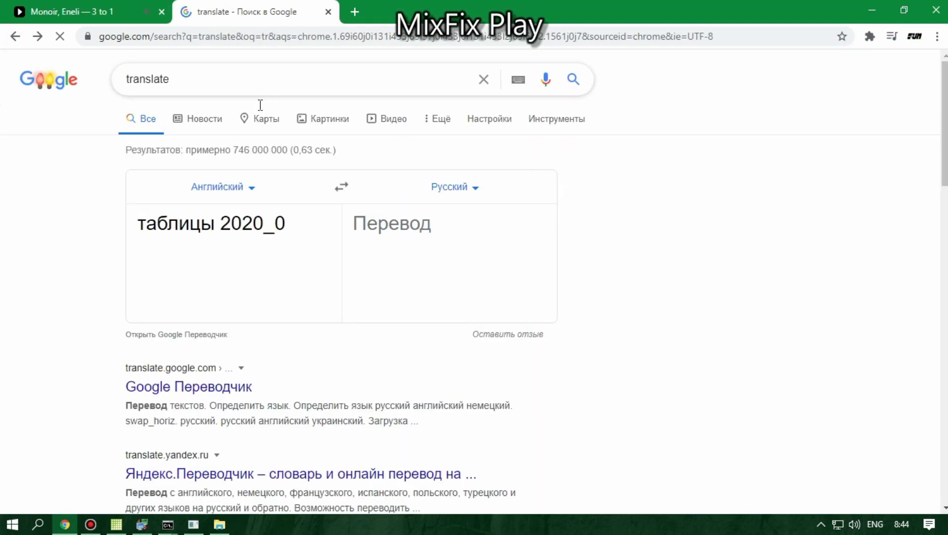
Step: Switch Google Translate to Russian→English and translate 'у вас должно быть 22'
{"action": "left_click", "coordinate": [341, 187]}
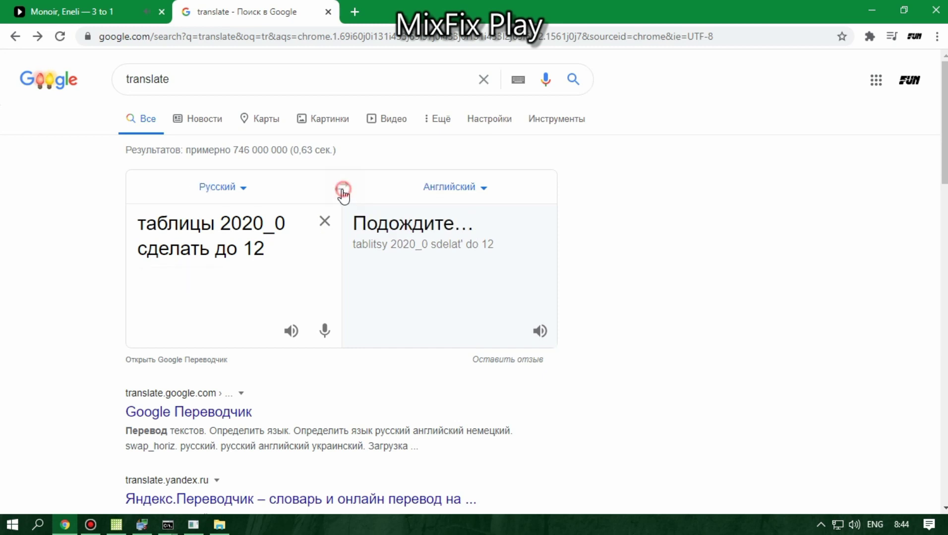
{"action": "left_click", "coordinate": [319, 223]}
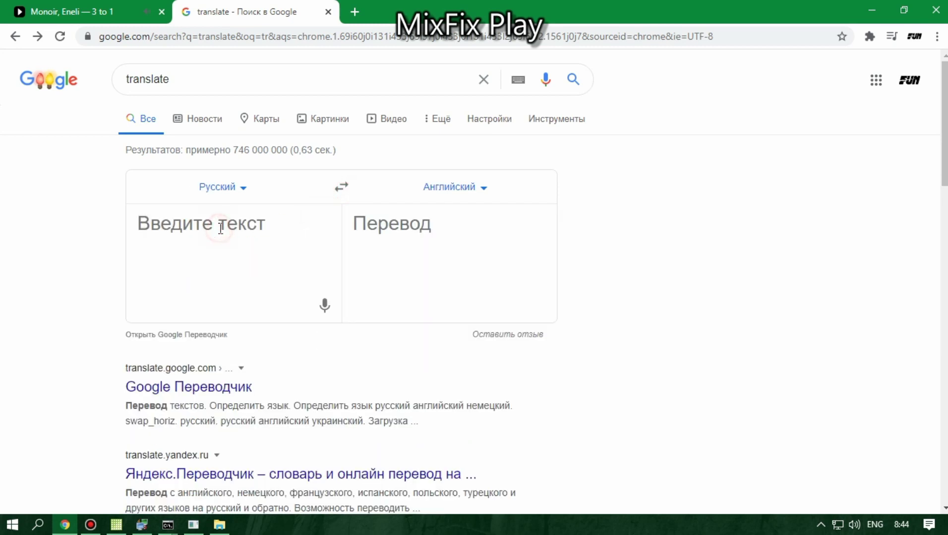
{"action": "type", "text": "у в"}
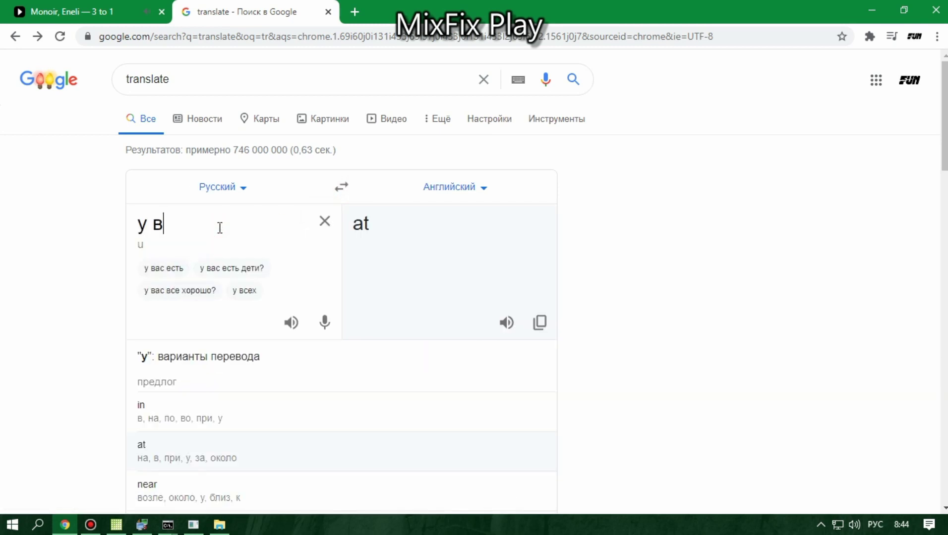
{"action": "type", "text": "ас должн"}
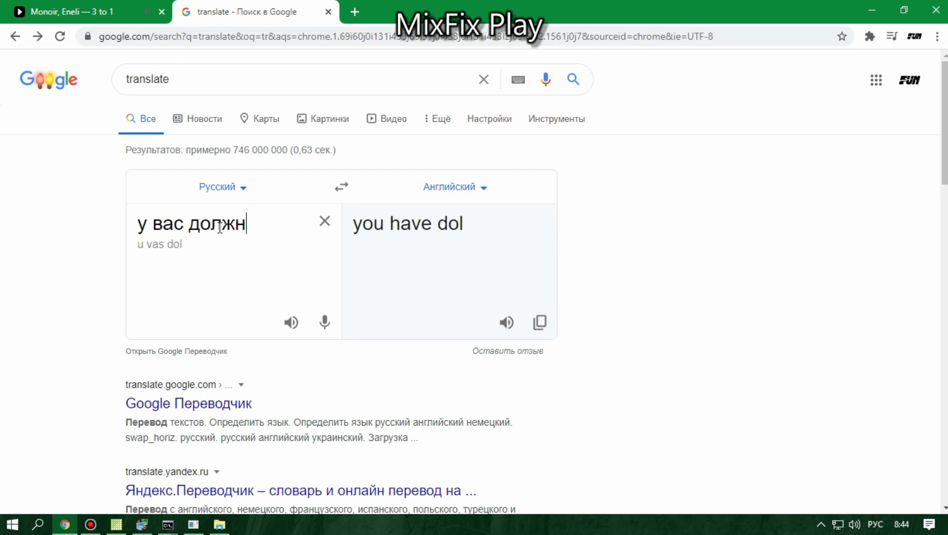
{"action": "type", "text": "о быть 22"}
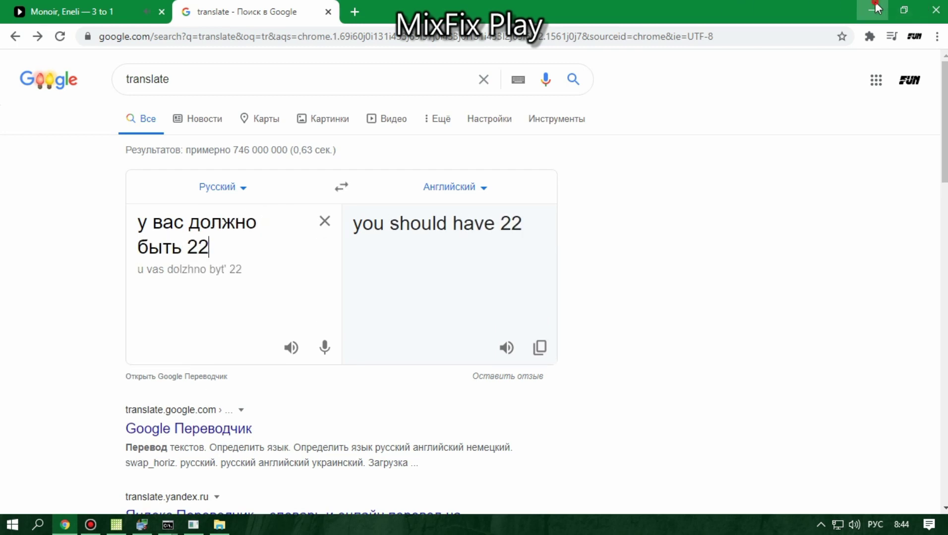
{"action": "left_click", "coordinate": [874, 9]}
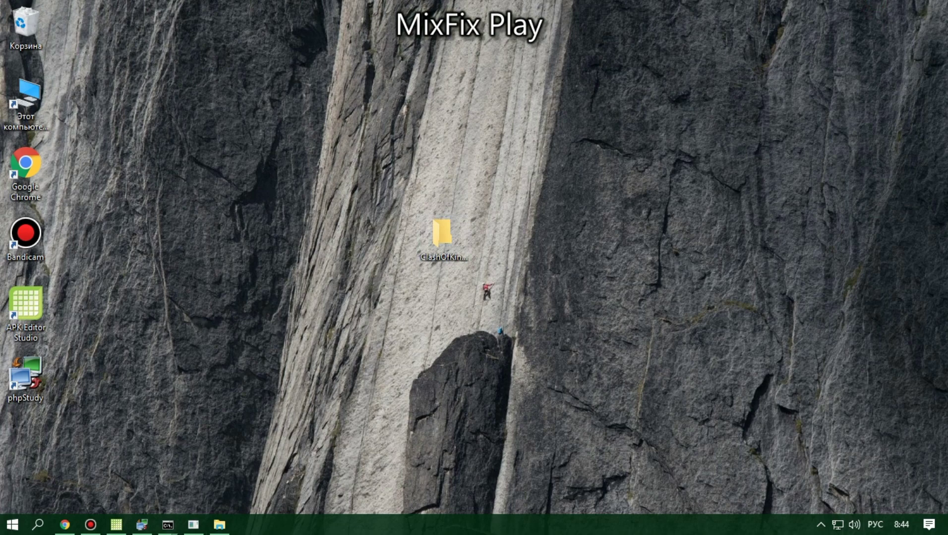
Step: Restore the APK Editor Studio project and open assets\local\database.local from its contents
{"action": "left_click", "coordinate": [116, 524]}
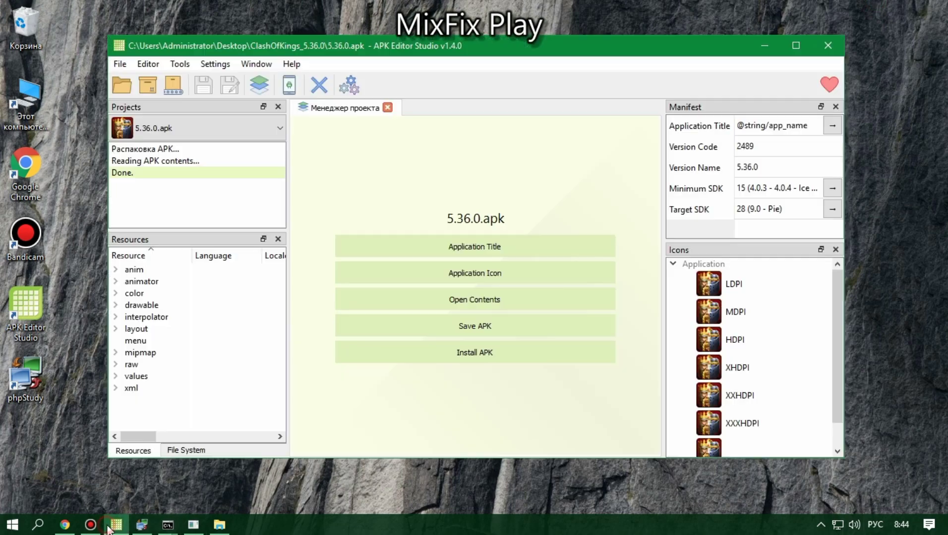
{"action": "left_click", "coordinate": [489, 299]}
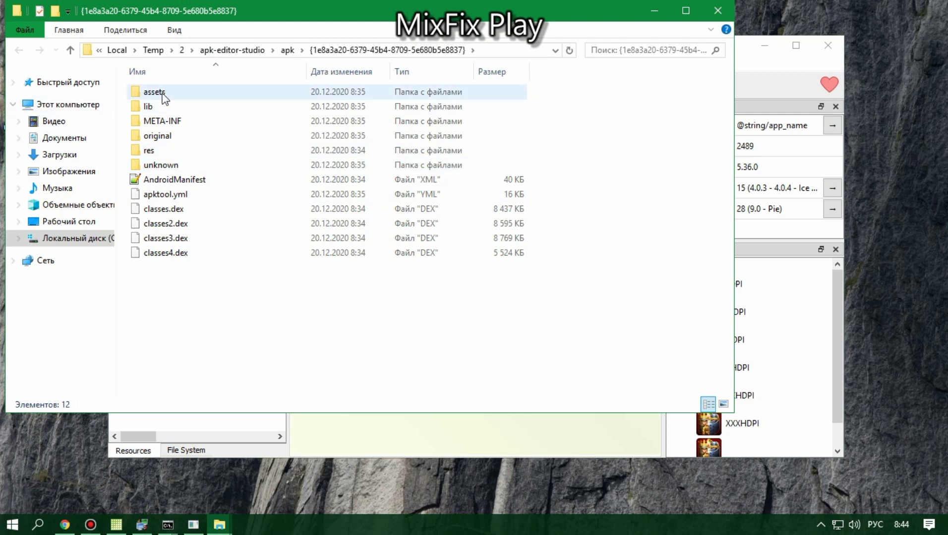
{"action": "double_click", "coordinate": [163, 94]}
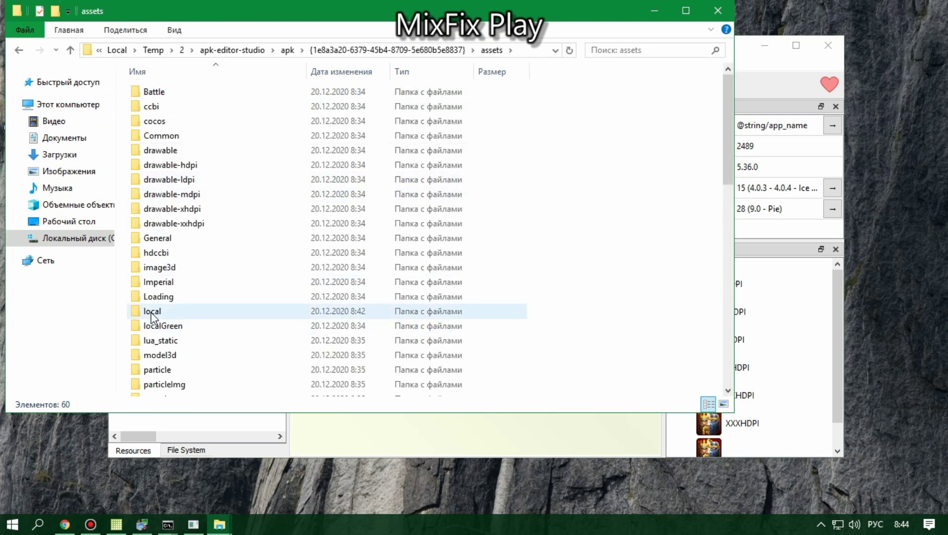
{"action": "double_click", "coordinate": [153, 315]}
{"action": "double_click", "coordinate": [161, 91]}
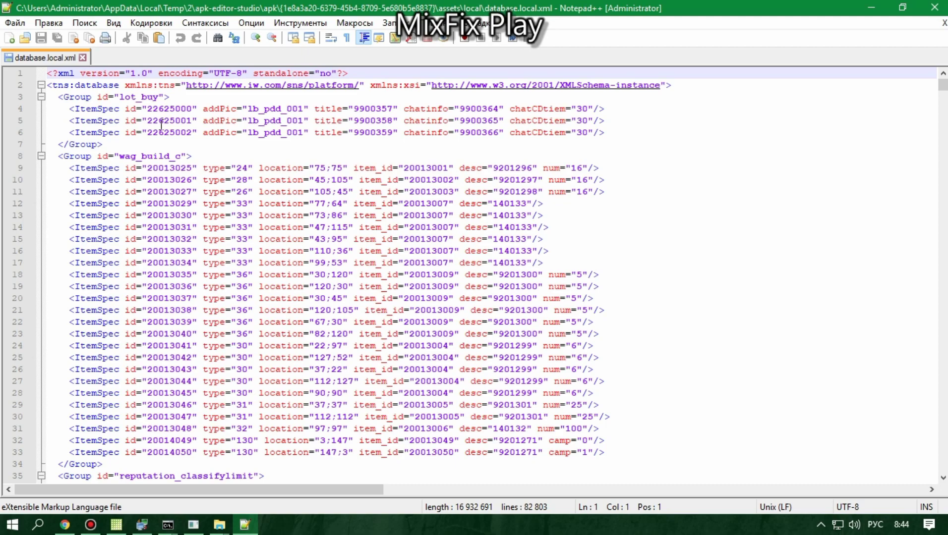
Step: Scroll through database.local.xml to review its group entries
{"action": "left_click", "coordinate": [218, 262]}
{"action": "scroll", "coordinate": [218, 275], "scroll_direction": "down", "scroll_amount": 12}
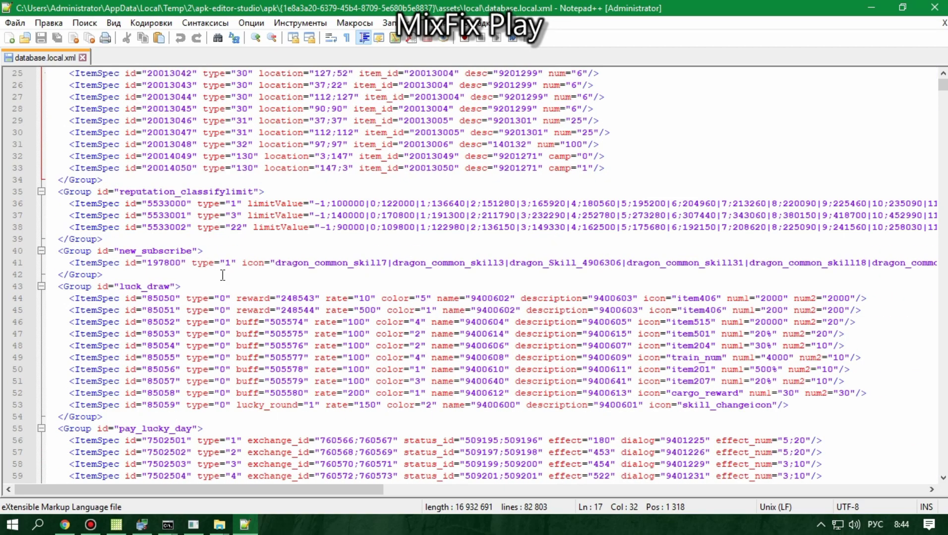
{"action": "scroll", "coordinate": [214, 283], "scroll_direction": "up", "scroll_amount": 5}
{"action": "left_click", "coordinate": [211, 284]}
{"action": "left_click", "coordinate": [191, 251]}
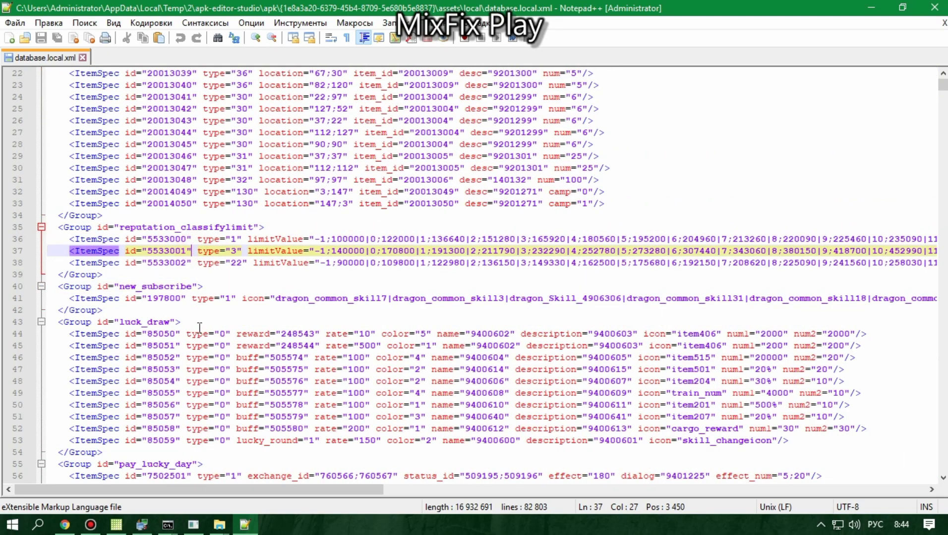
{"action": "scroll", "coordinate": [199, 277], "scroll_direction": "down", "scroll_amount": 14}
{"action": "scroll", "coordinate": [225, 320], "scroll_direction": "down", "scroll_amount": 5}
{"action": "scroll", "coordinate": [233, 277], "scroll_direction": "up", "scroll_amount": 8}
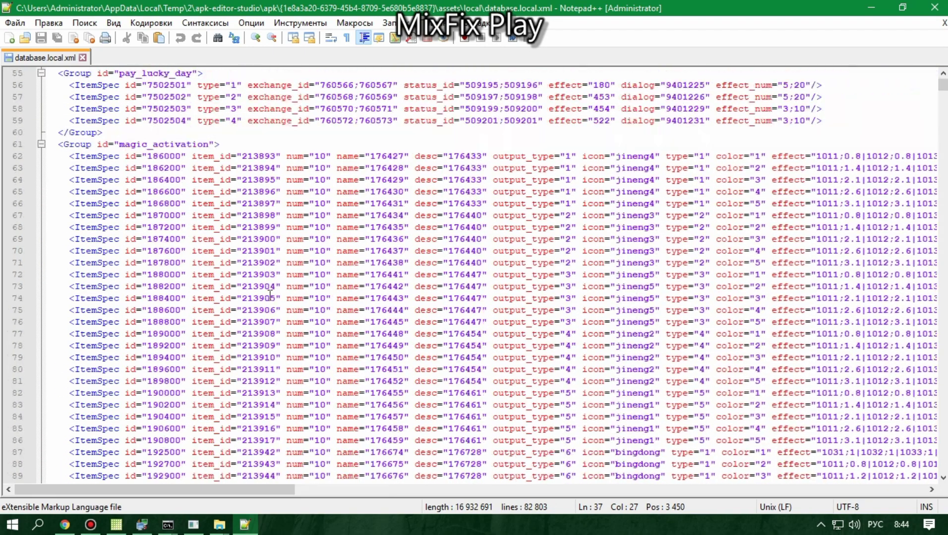
{"action": "left_click", "coordinate": [475, 191]}
Step: Select '<Group id="' on line 61 and put it into the Find dialog
{"action": "left_click_drag", "start_coordinate": [81, 144], "coordinate": [312, 155]}
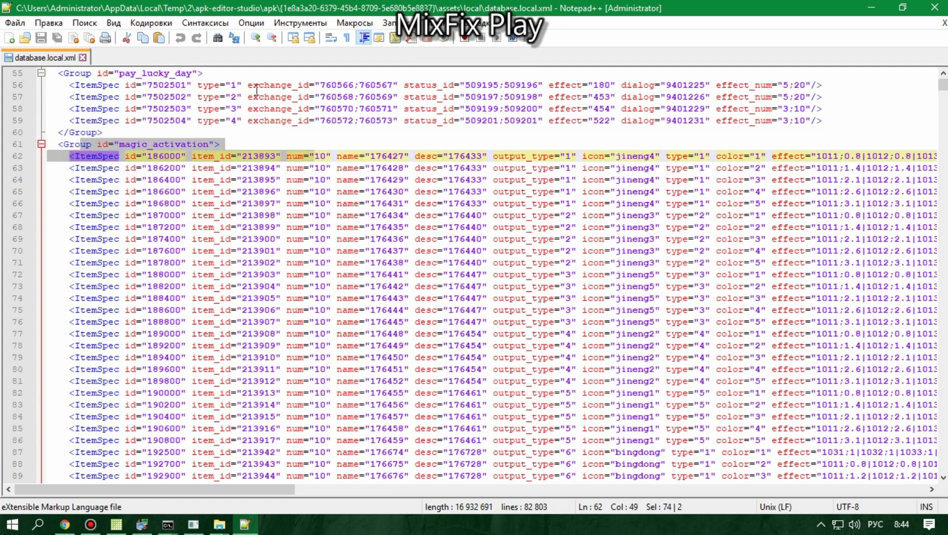
{"action": "left_click_drag", "start_coordinate": [52, 144], "coordinate": [120, 142]}
{"action": "left_click", "coordinate": [113, 145]}
{"action": "left_click_drag", "start_coordinate": [60, 145], "coordinate": [115, 145]}
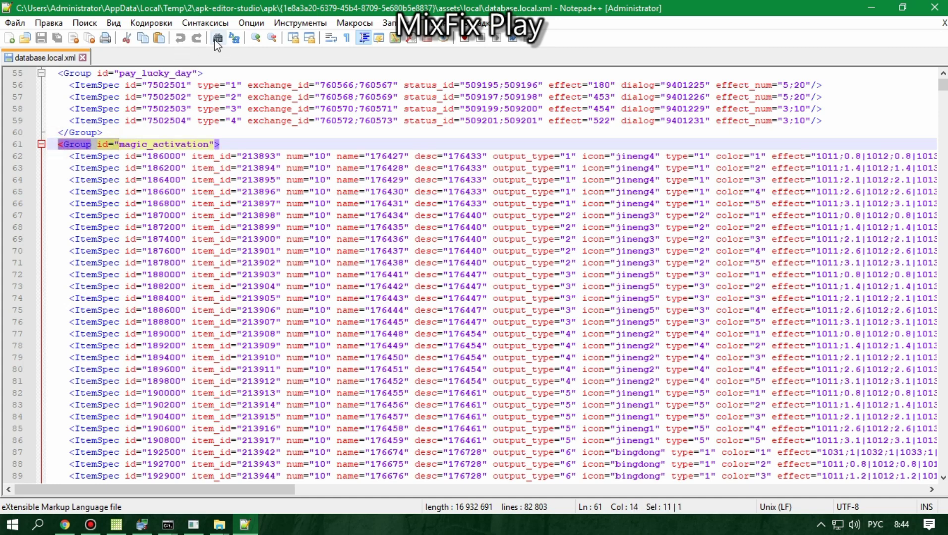
{"action": "left_click", "coordinate": [217, 38]}
{"action": "left_click", "coordinate": [673, 194]}
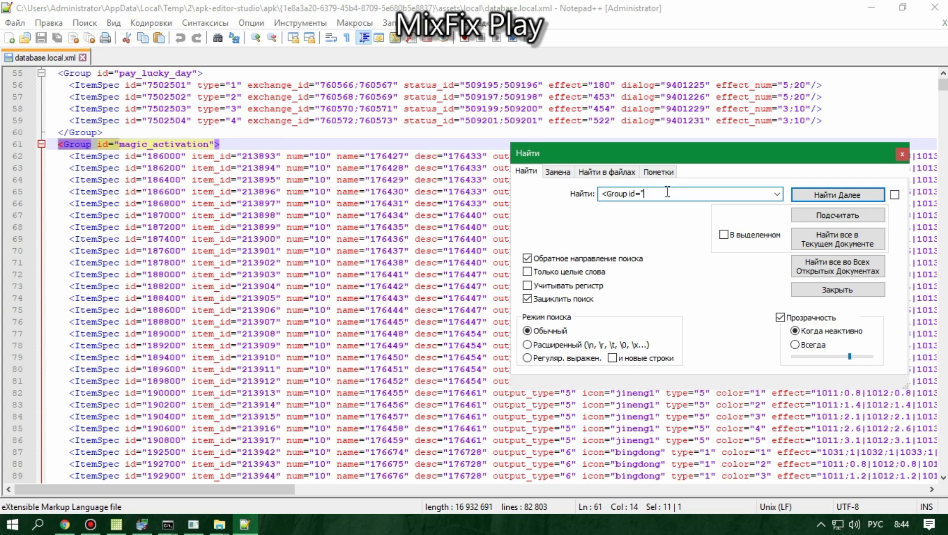
Step: Reopen the search dialog and enter 'all' as the search text
{"action": "left_click_drag", "start_coordinate": [733, 158], "coordinate": [464, 189]}
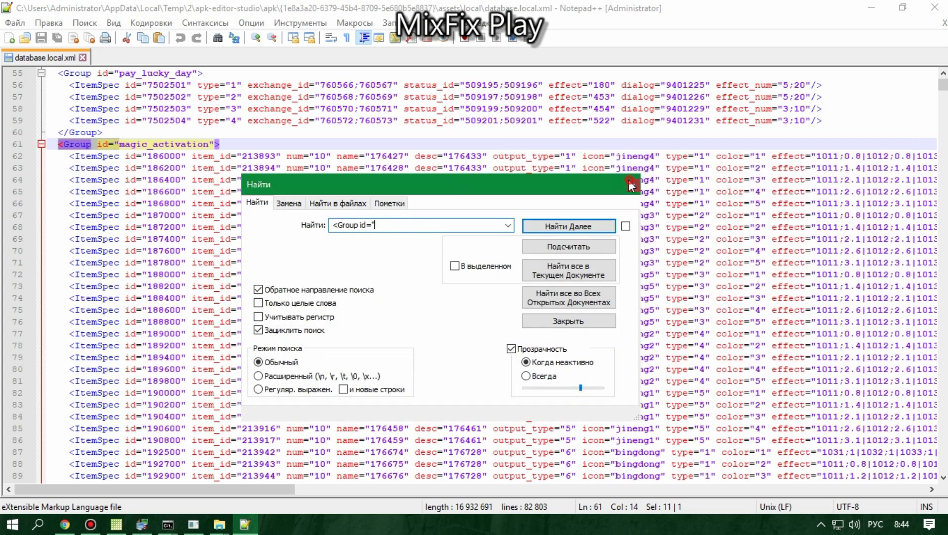
{"action": "left_click", "coordinate": [630, 185]}
{"action": "scroll", "coordinate": [631, 186], "scroll_direction": "up", "scroll_amount": 8}
{"action": "left_click", "coordinate": [218, 38]}
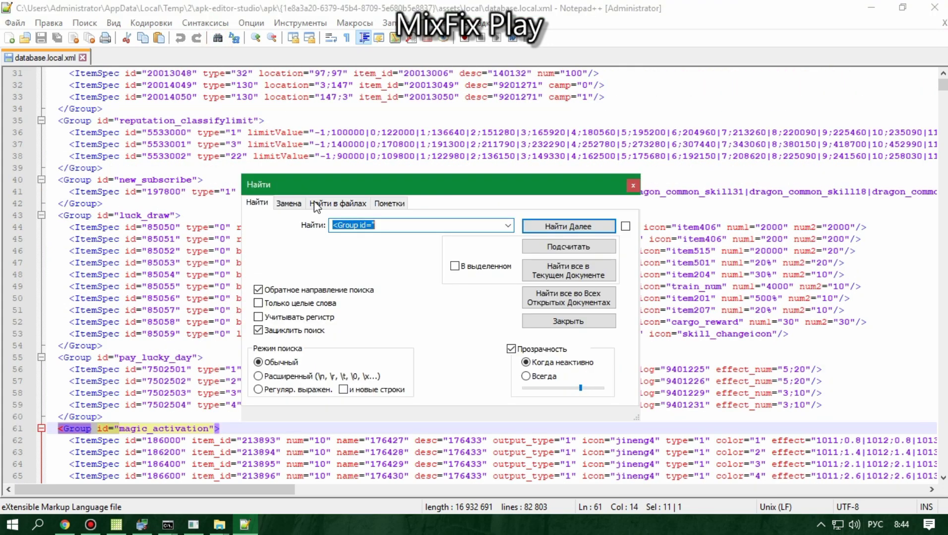
{"action": "type", "text": "фдд"}
{"action": "key", "text": "alt+shift"}
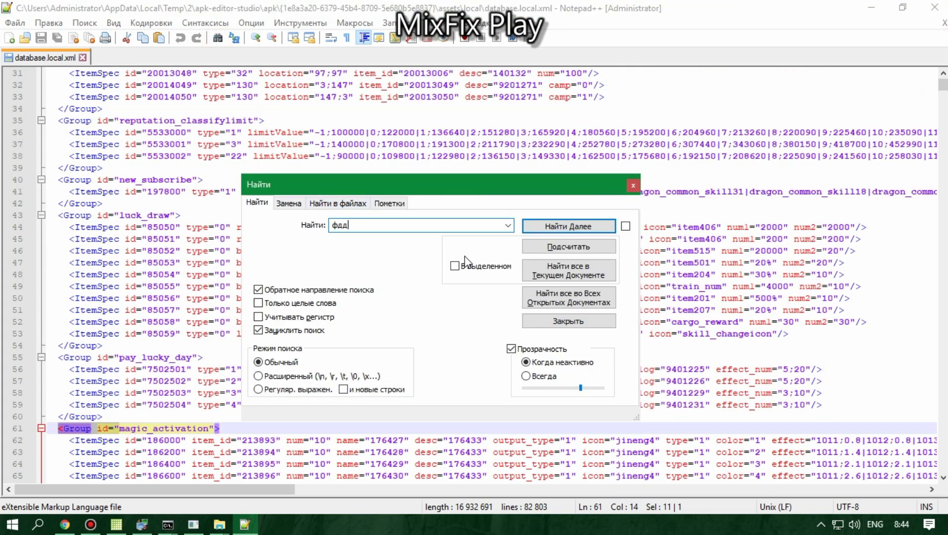
{"action": "double_click", "coordinate": [347, 225]}
{"action": "type", "text": "all"}
Step: Replace every whole-word 'all' with 'close' throughout the file
{"action": "left_click", "coordinate": [288, 203]}
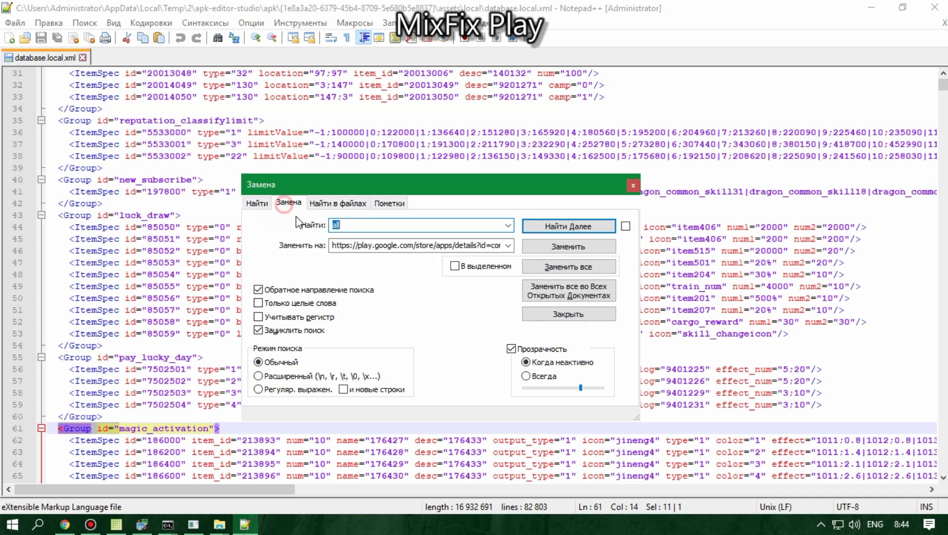
{"action": "double_click", "coordinate": [351, 244]}
{"action": "type", "text": "clo"}
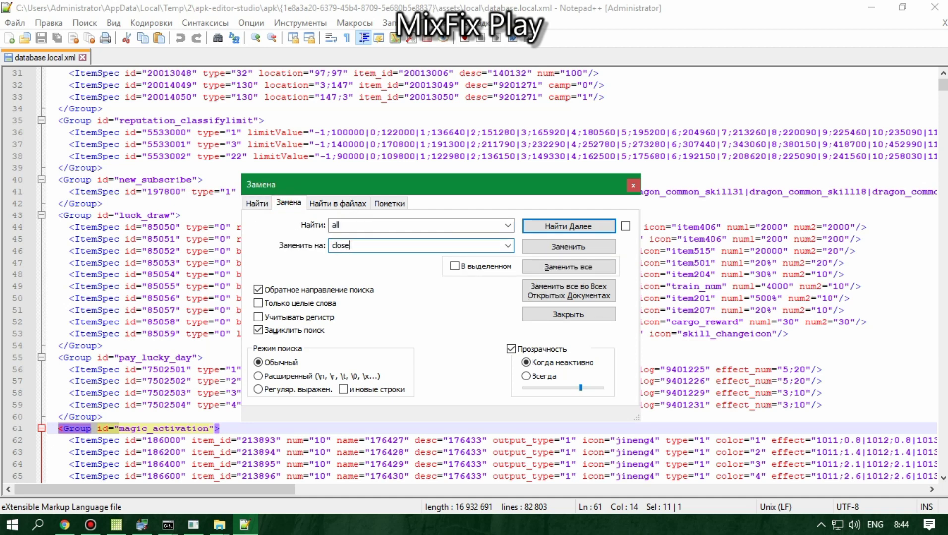
{"action": "type", "text": "se"}
{"action": "left_click", "coordinate": [267, 303]}
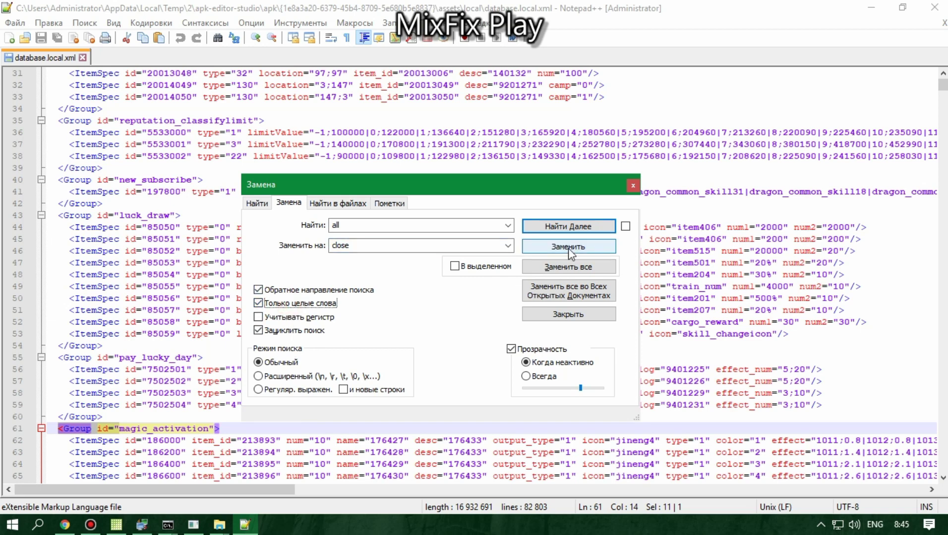
{"action": "left_click", "coordinate": [558, 268]}
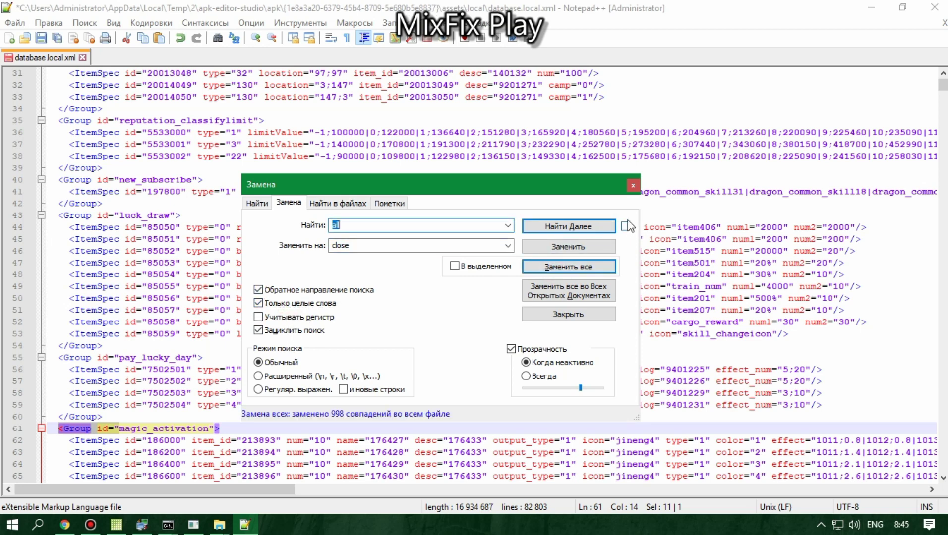
Step: Undo those replacements, then replace whole-word 'close' with 'all' (33 replacements)
{"action": "left_click", "coordinate": [348, 244]}
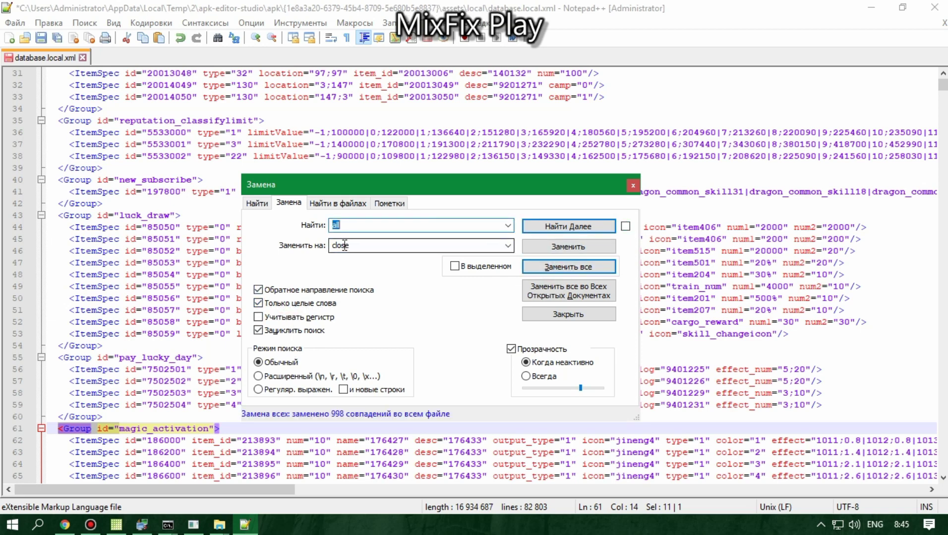
{"action": "double_click", "coordinate": [344, 246]}
{"action": "right_click", "coordinate": [343, 246]}
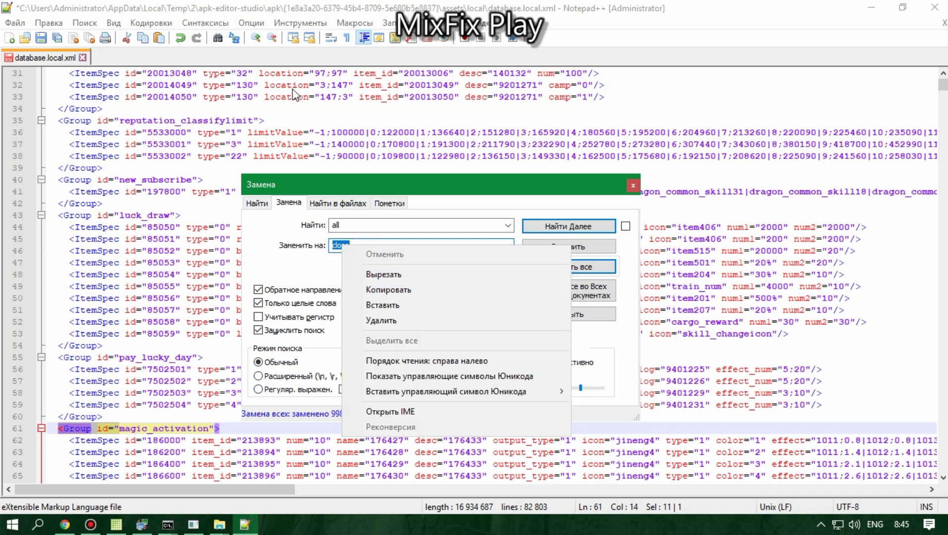
{"action": "left_click", "coordinate": [177, 38]}
{"action": "left_click", "coordinate": [181, 40]}
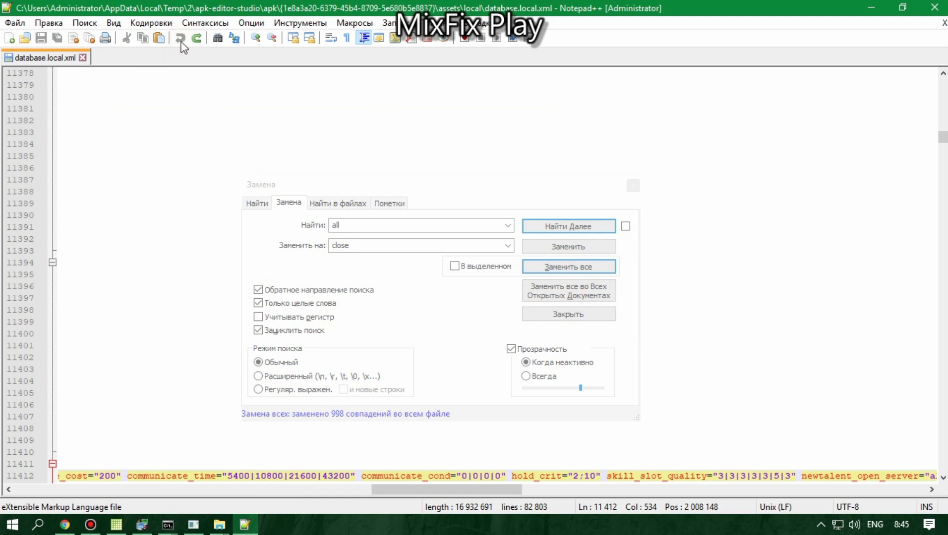
{"action": "left_click", "coordinate": [353, 224]}
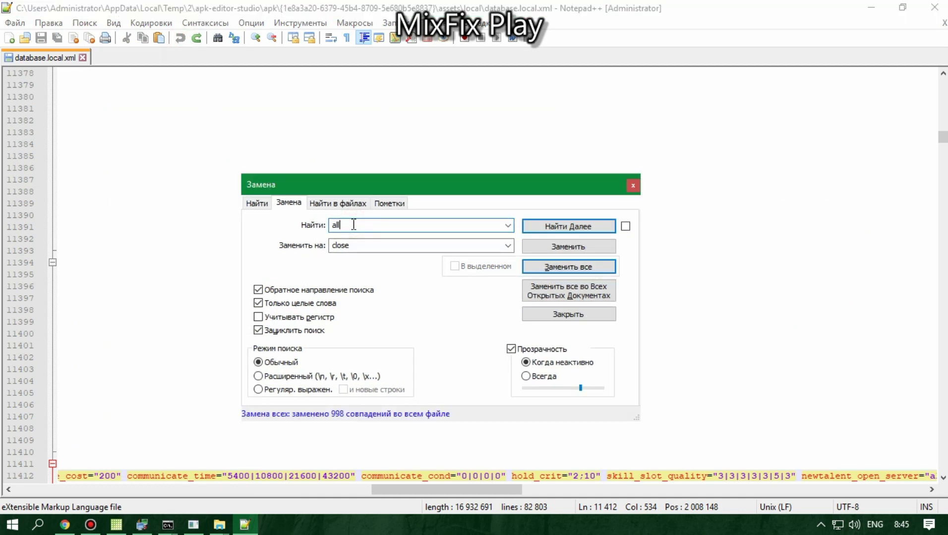
{"action": "left_click_drag", "start_coordinate": [353, 224], "coordinate": [284, 215]}
{"action": "left_click_drag", "start_coordinate": [332, 245], "coordinate": [352, 243]}
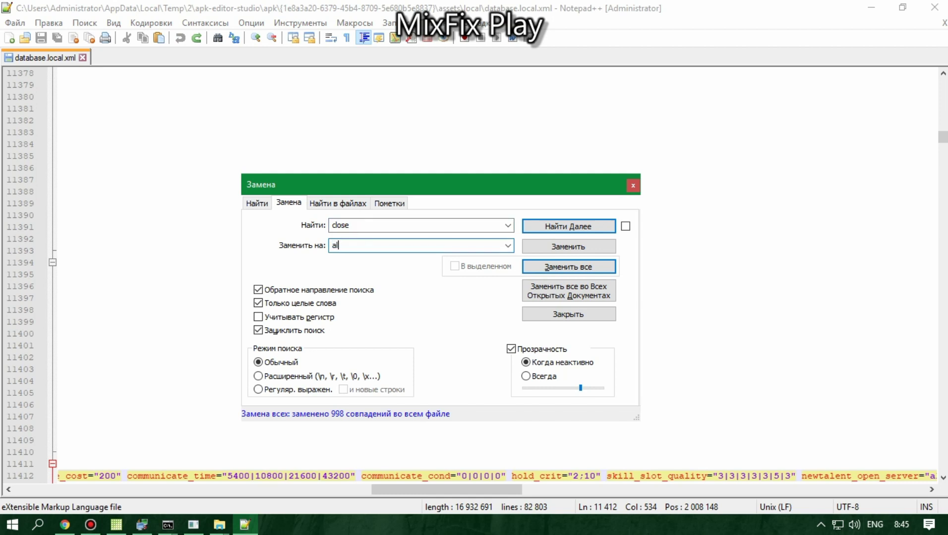
{"action": "left_click", "coordinate": [571, 270]}
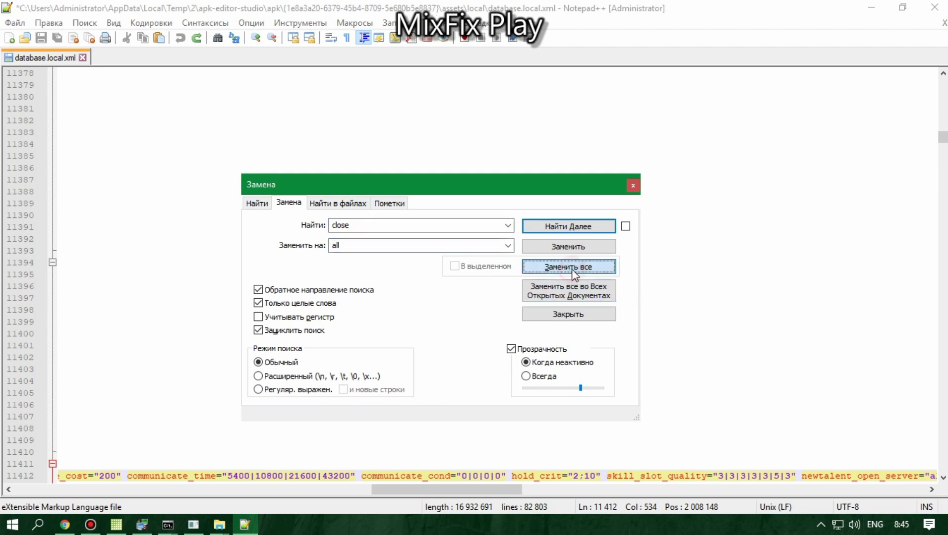
{"action": "left_click", "coordinate": [633, 185]}
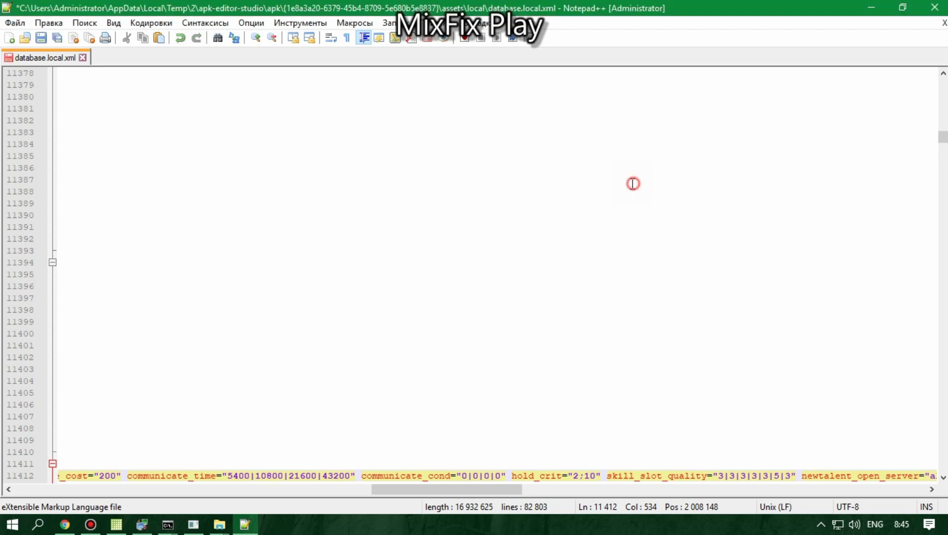
Step: Save database.local.xml and close Notepad++
{"action": "left_click", "coordinate": [41, 37]}
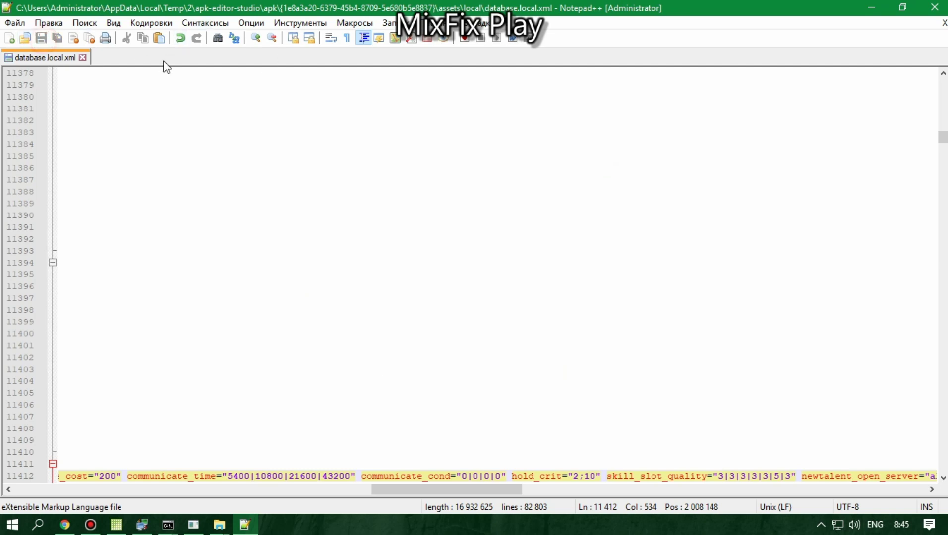
{"action": "left_click", "coordinate": [90, 40]}
{"action": "left_click", "coordinate": [934, 8]}
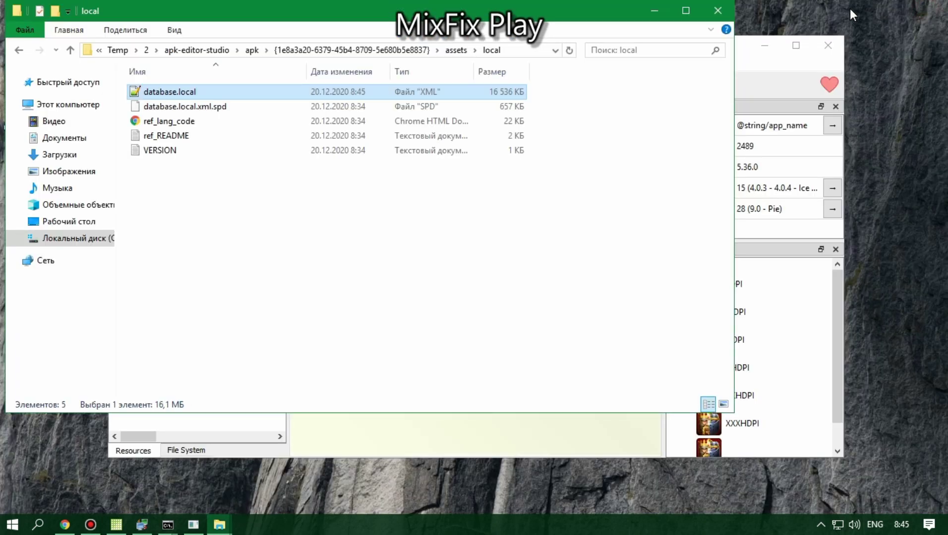
Step: Open lib\armeabi\libgame.so in Notepad++ from the extracted APK folder
{"action": "left_click", "coordinate": [19, 50]}
{"action": "left_click", "coordinate": [19, 50]}
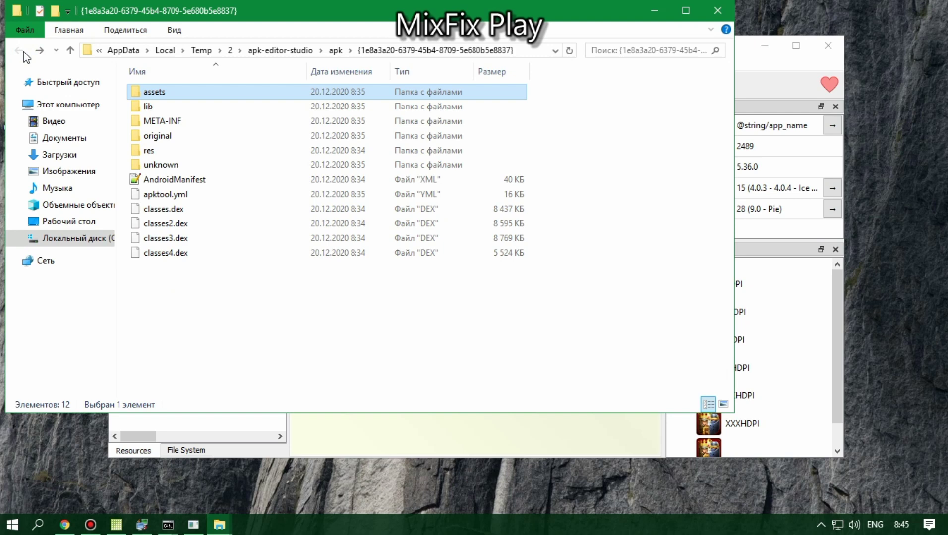
{"action": "double_click", "coordinate": [149, 107]}
{"action": "double_click", "coordinate": [159, 107]}
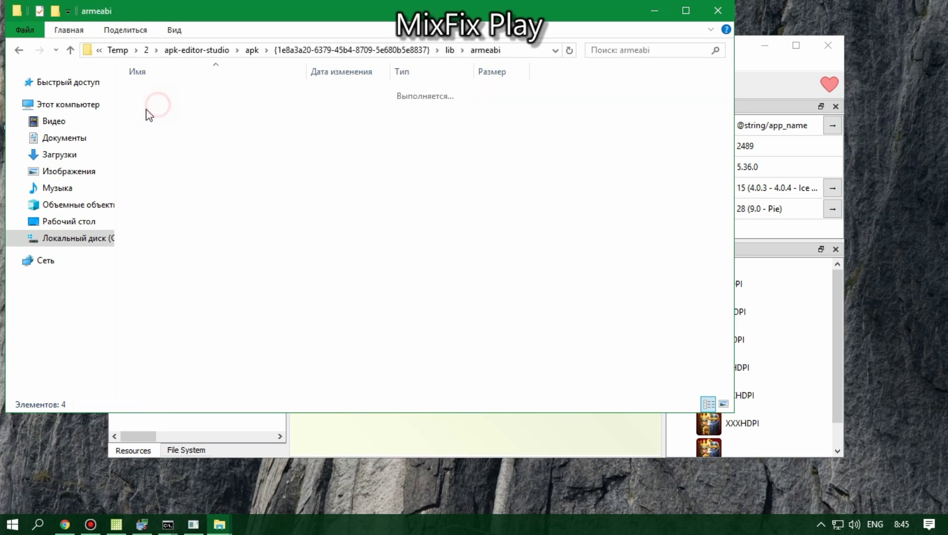
{"action": "left_click", "coordinate": [163, 121]}
{"action": "right_click", "coordinate": [159, 121]}
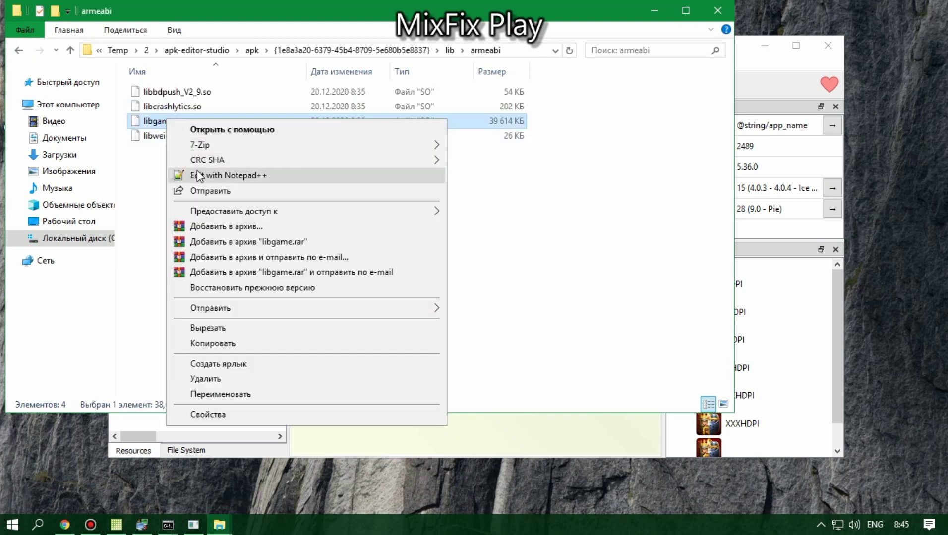
{"action": "left_click", "coordinate": [198, 170]}
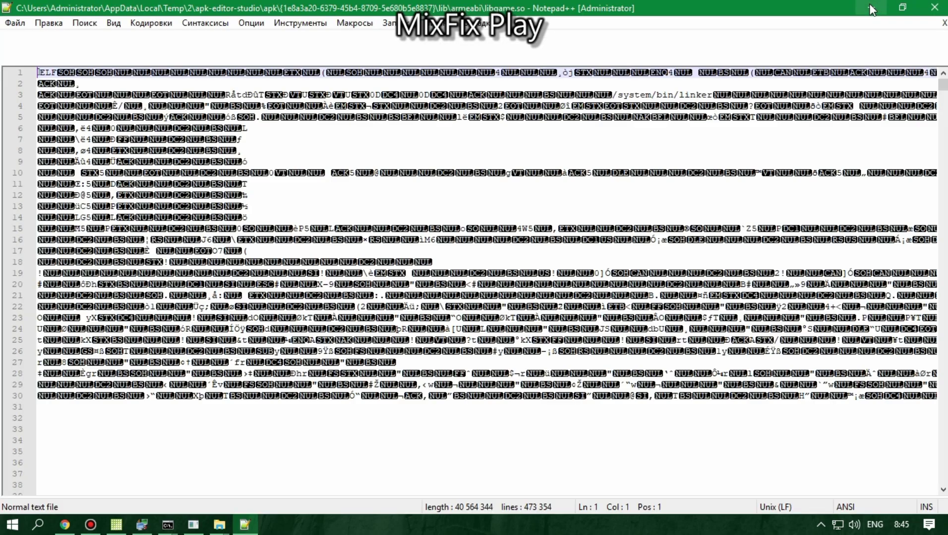
Step: Open lib\arm64-v8a\libgame.so in Notepad++ as well
{"action": "left_click", "coordinate": [871, 5]}
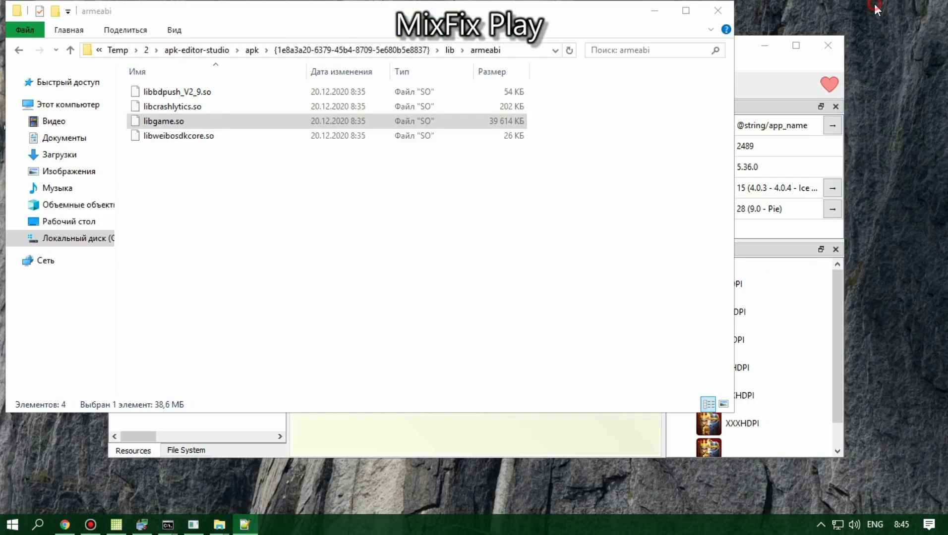
{"action": "left_click", "coordinate": [20, 50]}
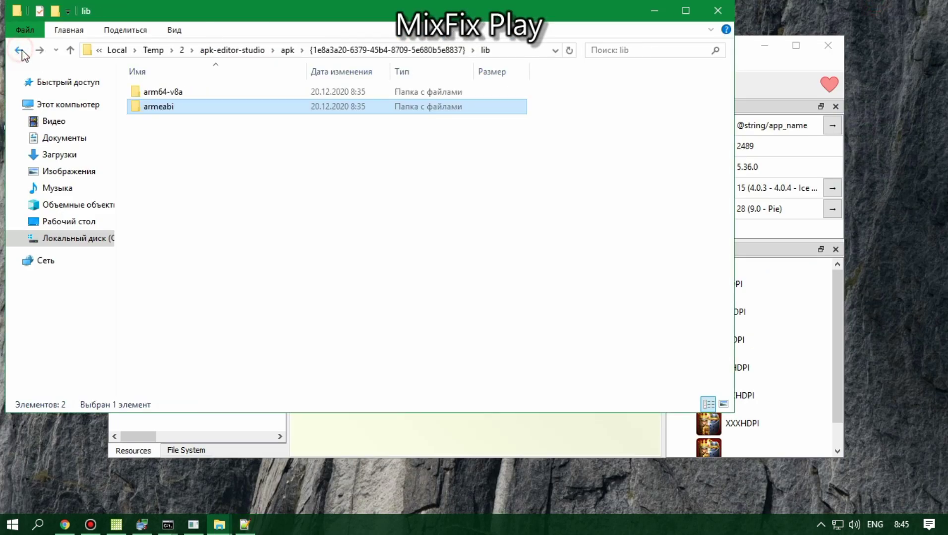
{"action": "double_click", "coordinate": [143, 93]}
{"action": "left_click", "coordinate": [160, 121]}
{"action": "right_click", "coordinate": [160, 121]}
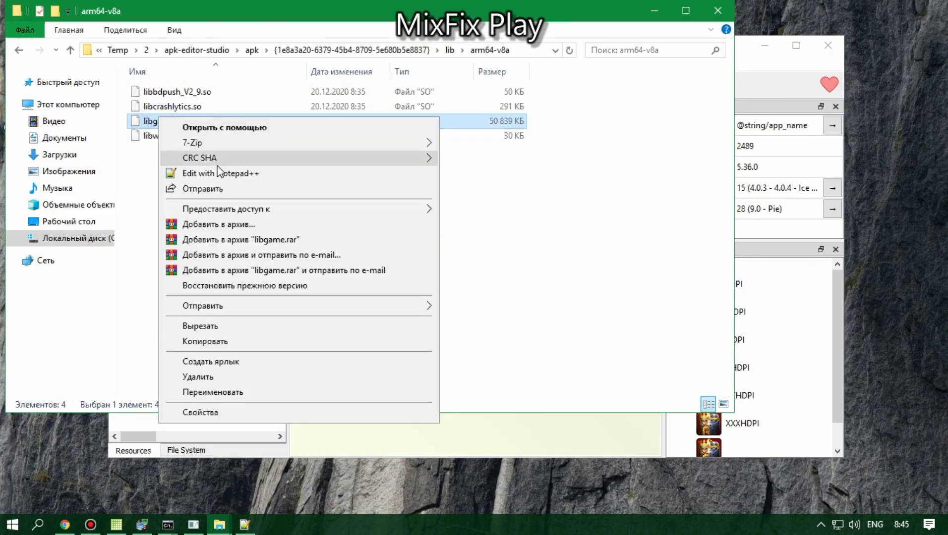
{"action": "left_click", "coordinate": [191, 171]}
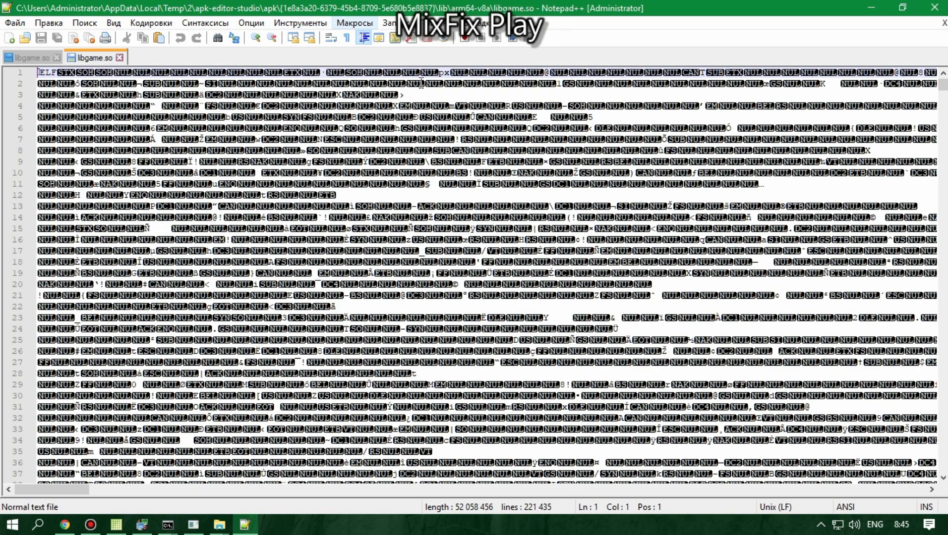
Step: Clear the text on the Google Translate page and return to libgame.so
{"action": "left_click", "coordinate": [58, 527]}
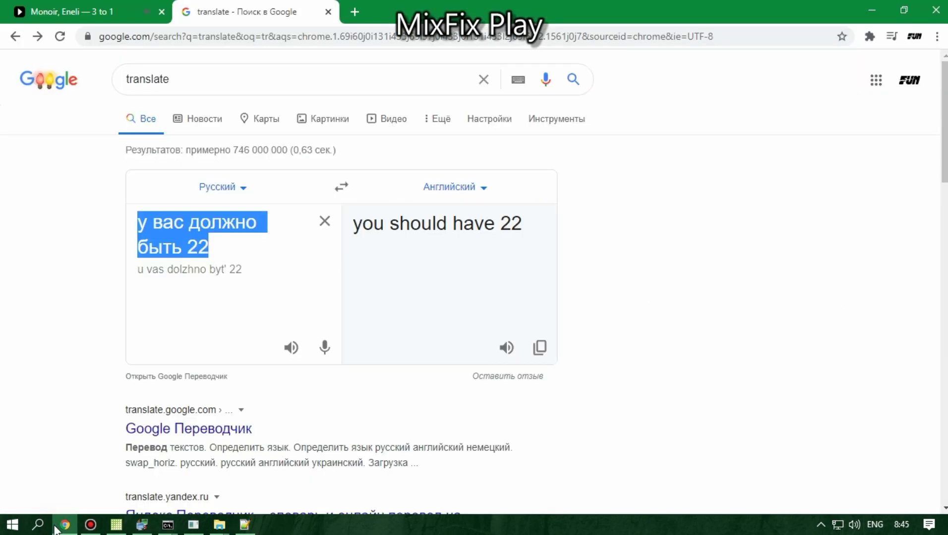
{"action": "left_click", "coordinate": [325, 221]}
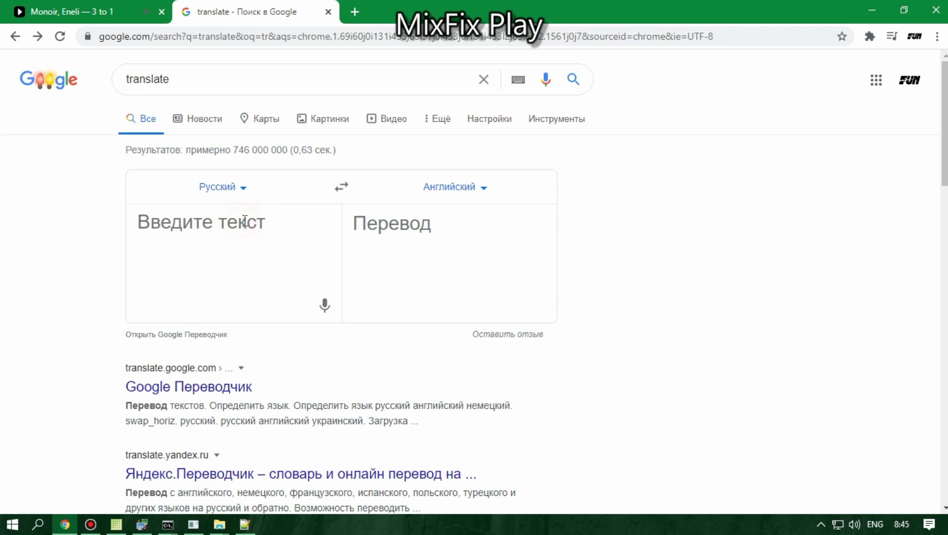
{"action": "left_click", "coordinate": [871, 7]}
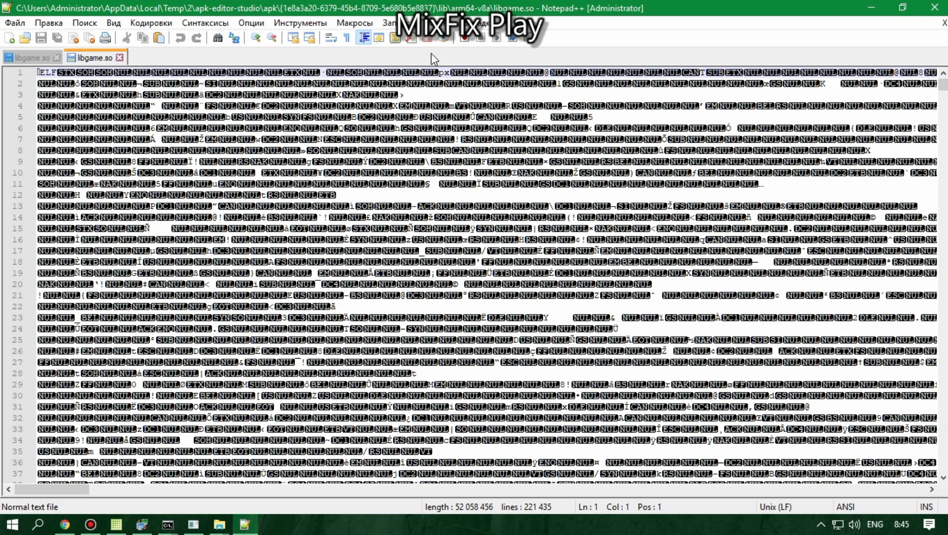
Step: Search the arm64 libgame.so for p1cok, ending on the match at line 123474
{"action": "left_click", "coordinate": [218, 37]}
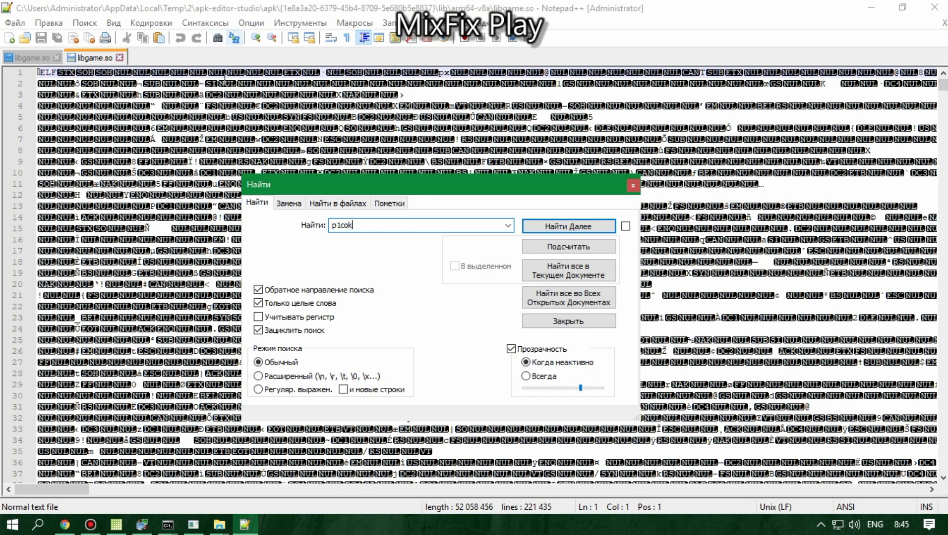
{"action": "left_click", "coordinate": [585, 227]}
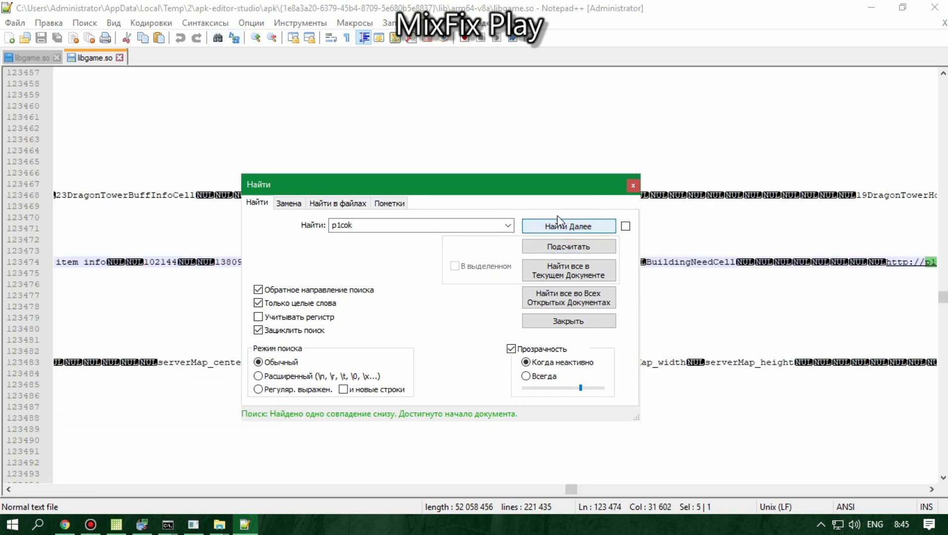
{"action": "left_click_drag", "start_coordinate": [545, 185], "coordinate": [339, 308]}
{"action": "left_click", "coordinate": [363, 350]}
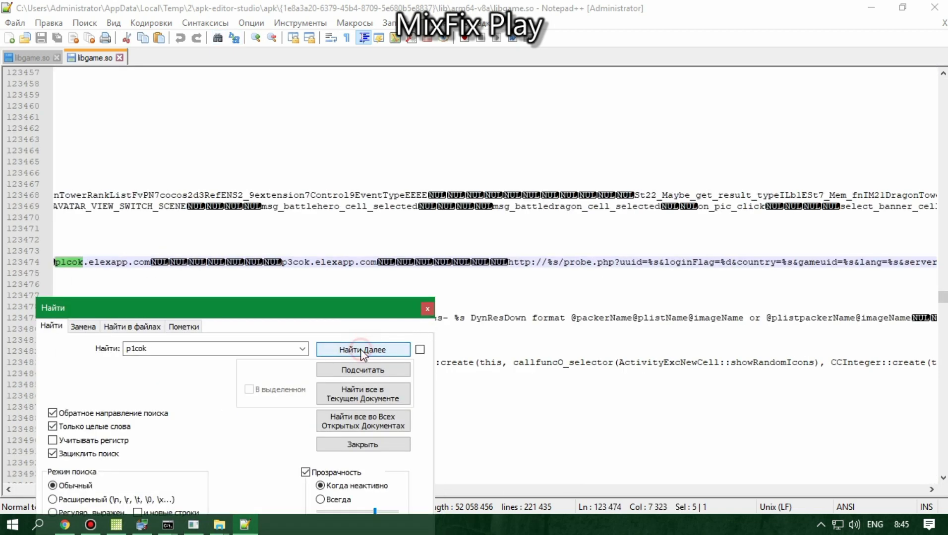
{"action": "left_click", "coordinate": [362, 350]}
{"action": "left_click", "coordinate": [345, 350]}
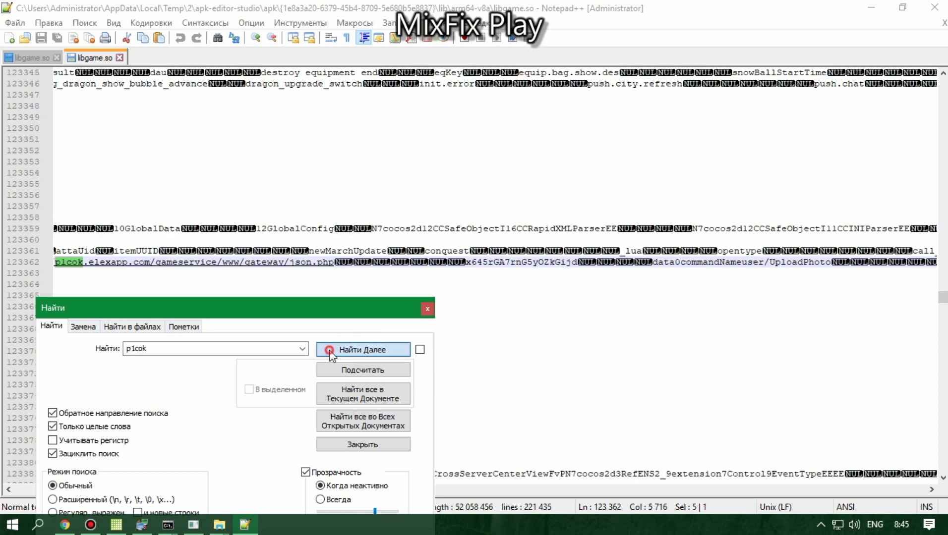
{"action": "left_click", "coordinate": [329, 351]}
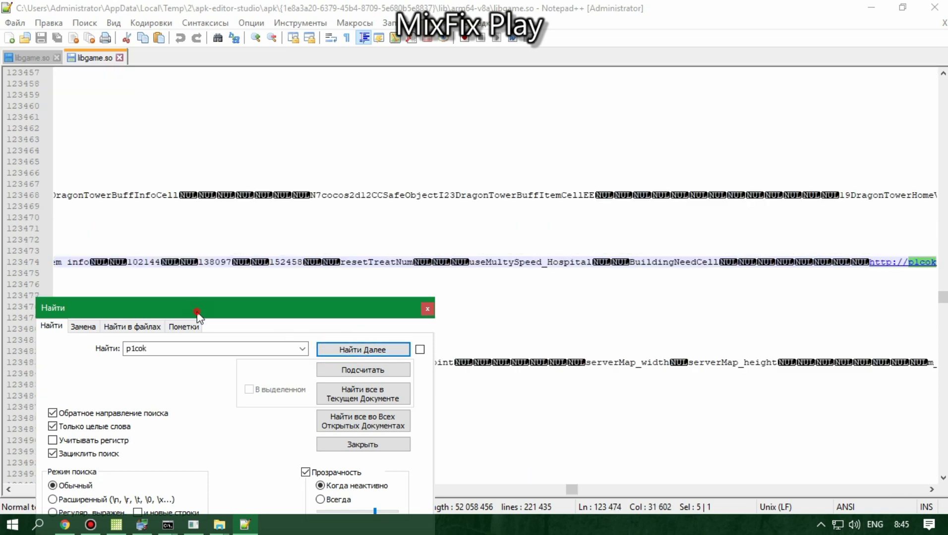
{"action": "left_click_drag", "start_coordinate": [194, 301], "coordinate": [457, 260]}
{"action": "left_click", "coordinate": [610, 308]}
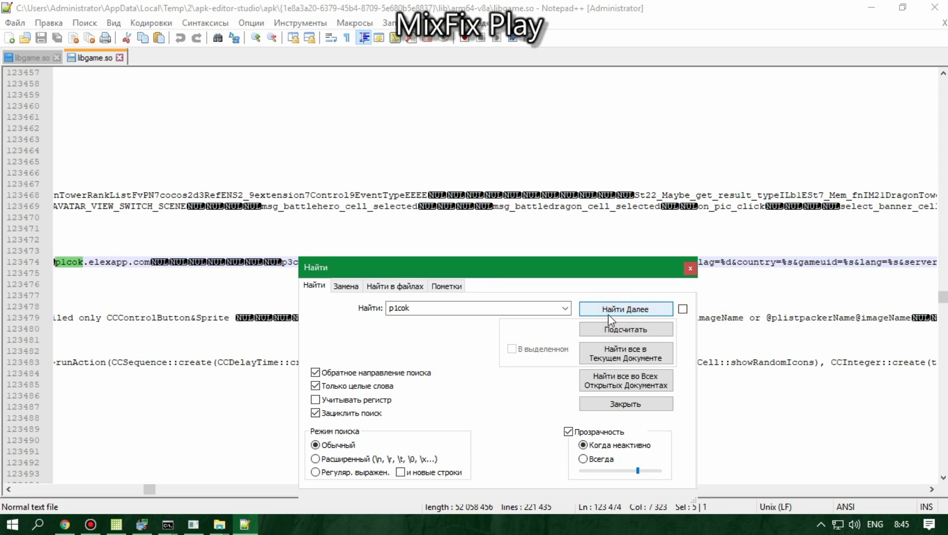
Step: Select the elexapp and com parts of p1cok.elexapp.com, then switch to the armeabi libgame.so
{"action": "left_click", "coordinate": [3, 491]}
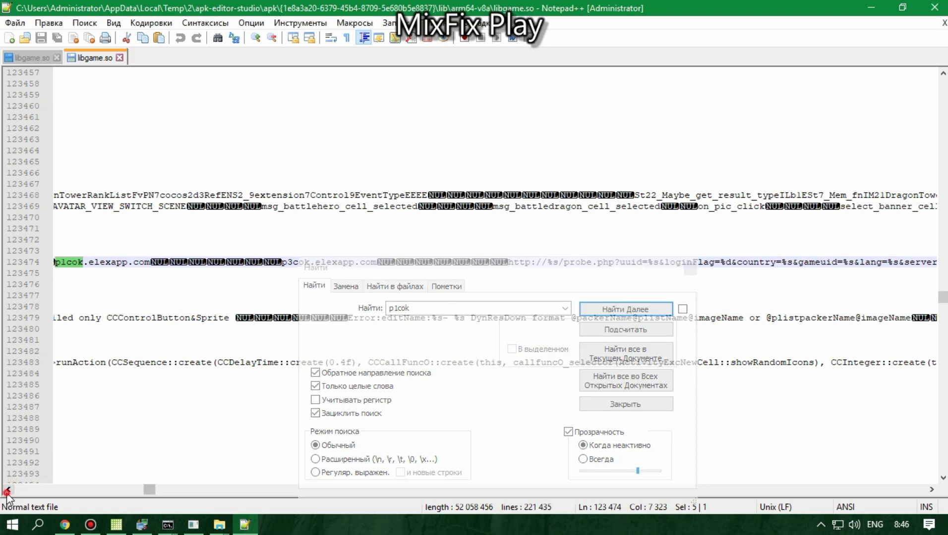
{"action": "scroll", "coordinate": [7, 490], "scroll_direction": "left", "scroll_amount": 5}
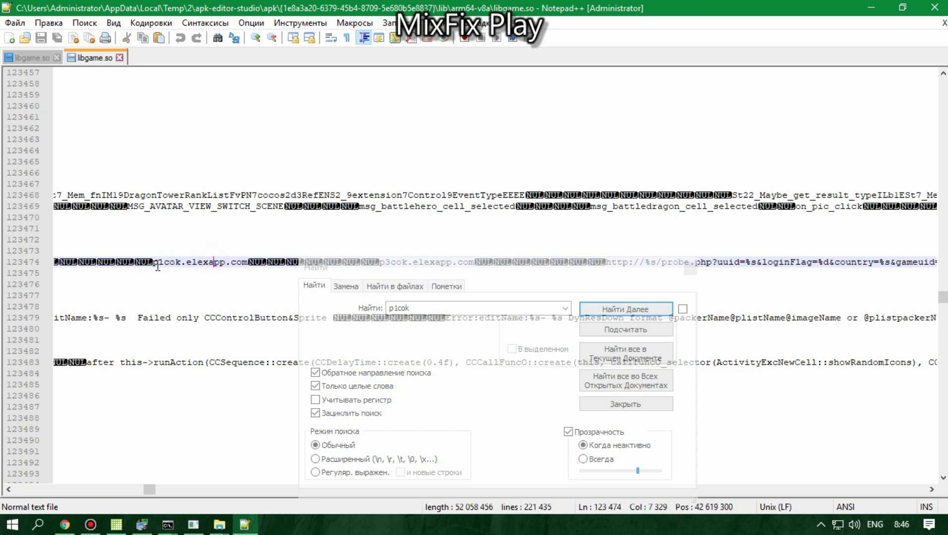
{"action": "double_click", "coordinate": [203, 262]}
{"action": "double_click", "coordinate": [239, 262]}
{"action": "left_click", "coordinate": [10, 62]}
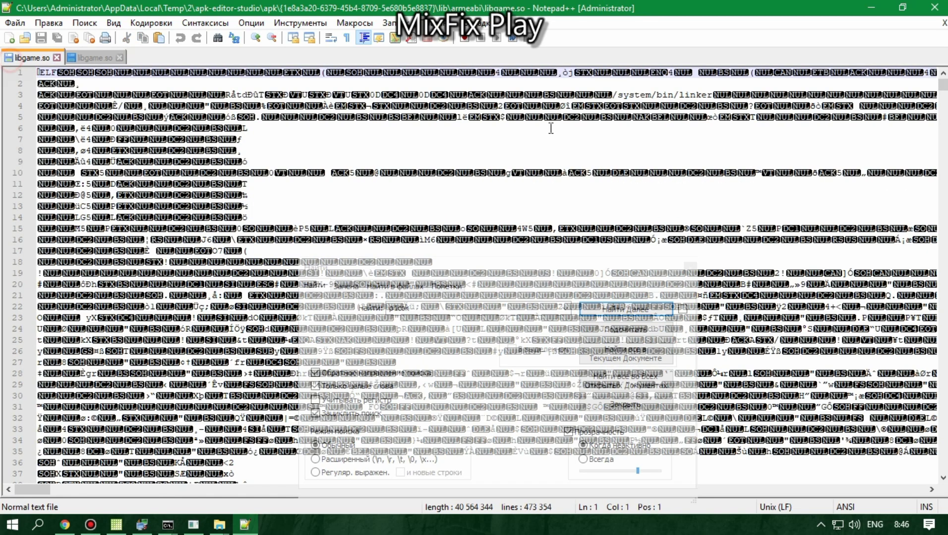
Step: Search the armeabi libgame.so for %sid.cok.elexapp.com with Match whole word turned off
{"action": "left_click", "coordinate": [620, 312]}
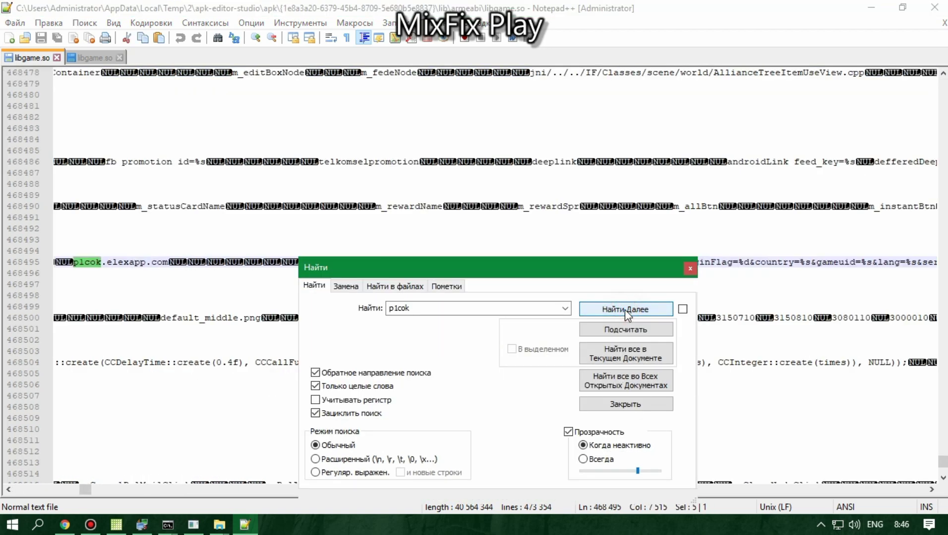
{"action": "left_click", "coordinate": [346, 287]}
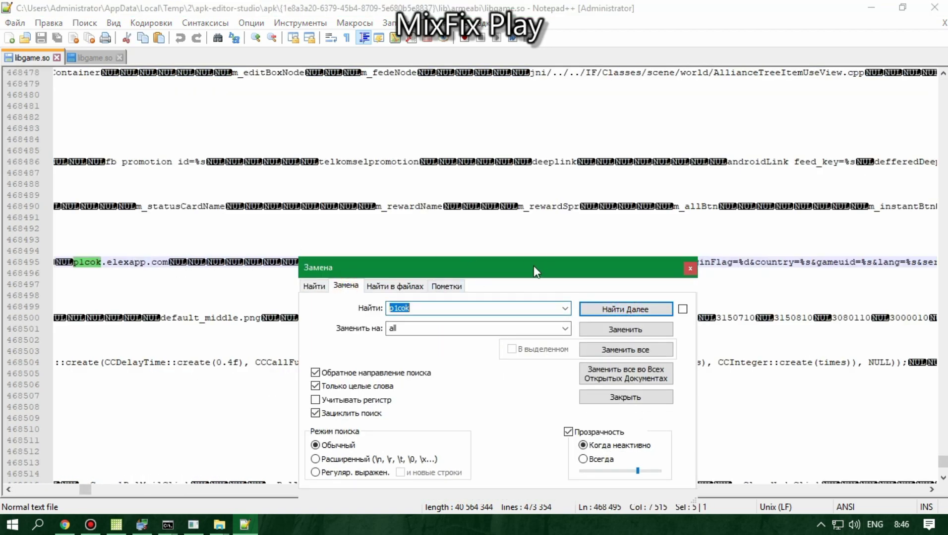
{"action": "left_click_drag", "start_coordinate": [534, 268], "coordinate": [515, 182]}
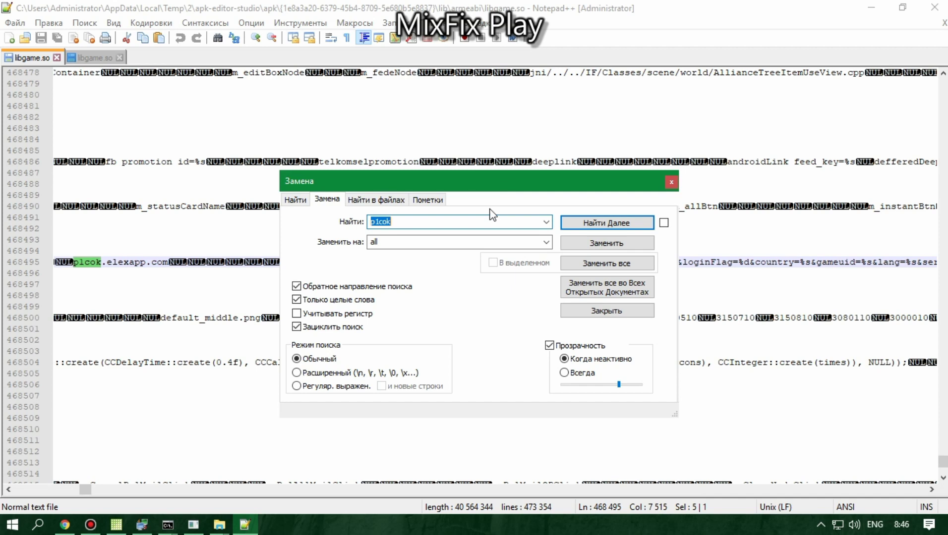
{"action": "type", "text": "%sid."}
{"action": "key", "text": "ctrl+a"}
{"action": "key", "text": "Return"}
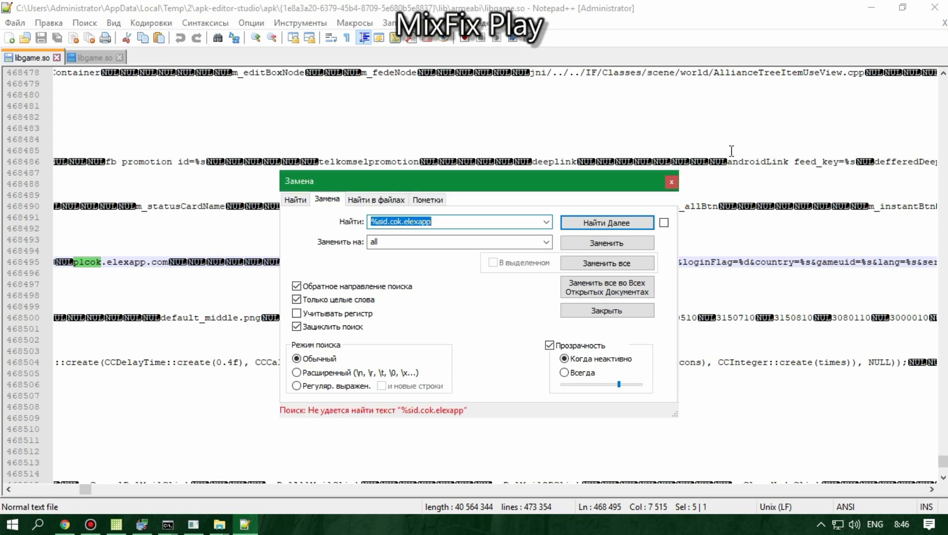
{"action": "left_click", "coordinate": [296, 299]}
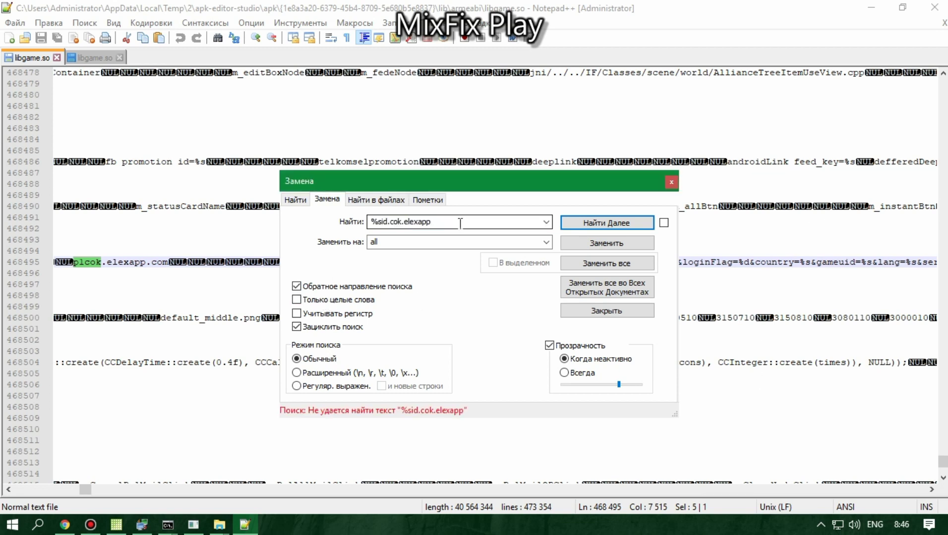
{"action": "left_click", "coordinate": [457, 221]}
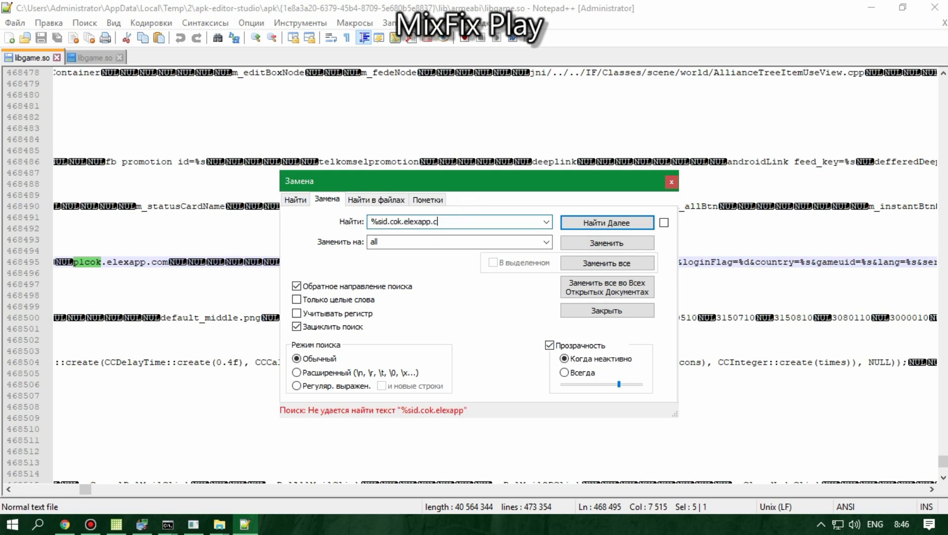
{"action": "type", "text": ".com"}
{"action": "key", "text": "Return"}
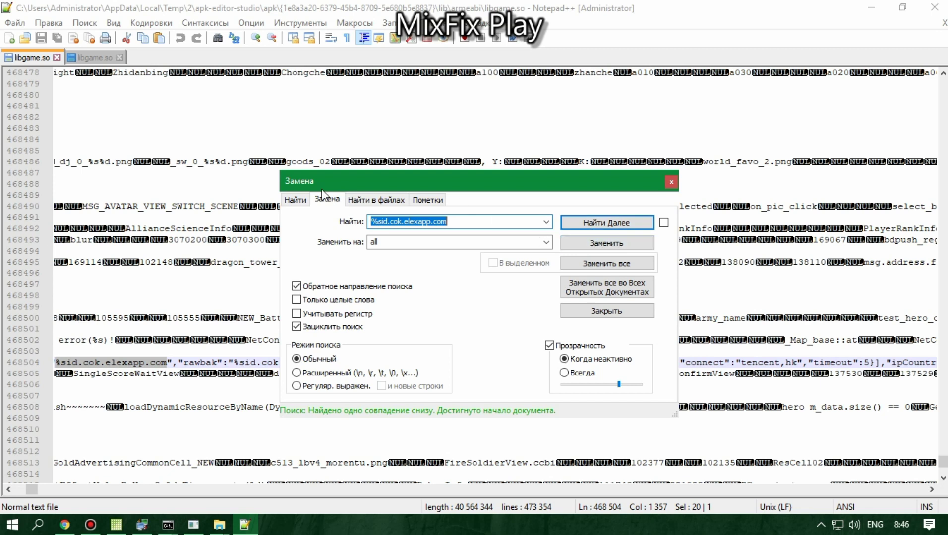
Step: Count the %sid.cok.elexapp.com matches in both the armeabi and arm64 libgame.so files
{"action": "left_click", "coordinate": [297, 199]}
{"action": "left_click", "coordinate": [606, 243]}
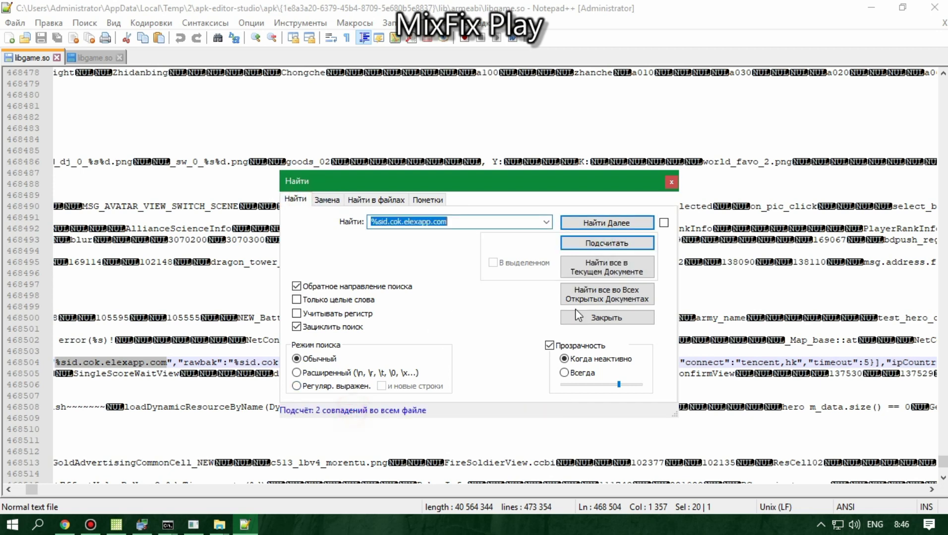
{"action": "left_click", "coordinate": [93, 57]}
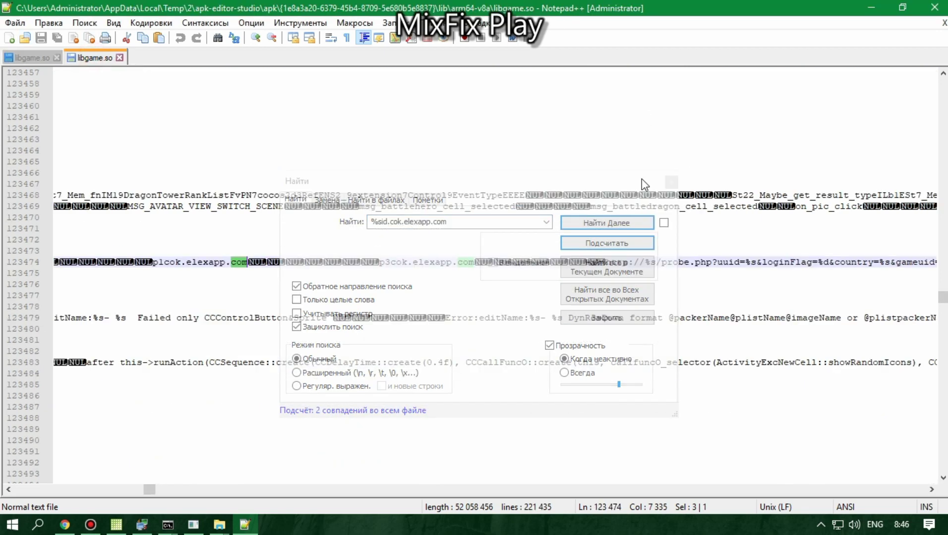
{"action": "left_click", "coordinate": [602, 243]}
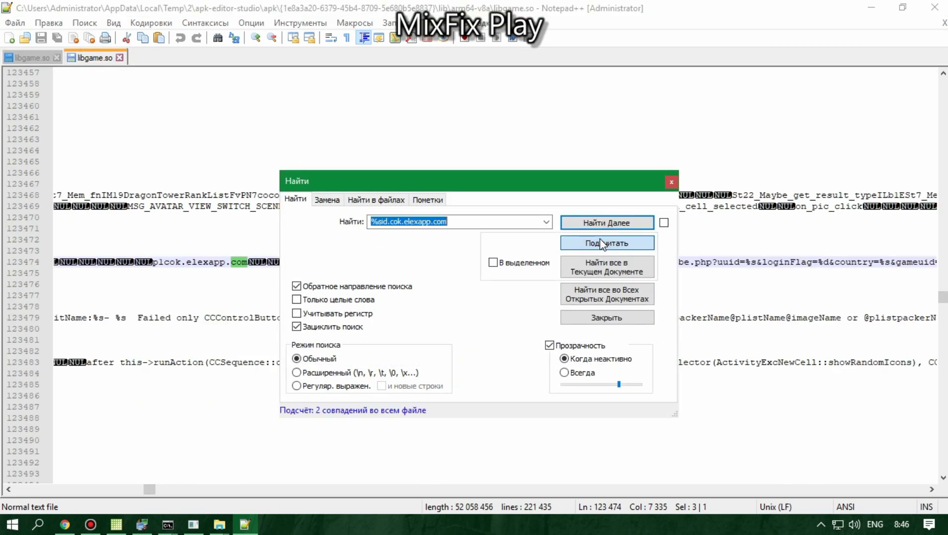
{"action": "left_click_drag", "start_coordinate": [532, 186], "coordinate": [509, 218]}
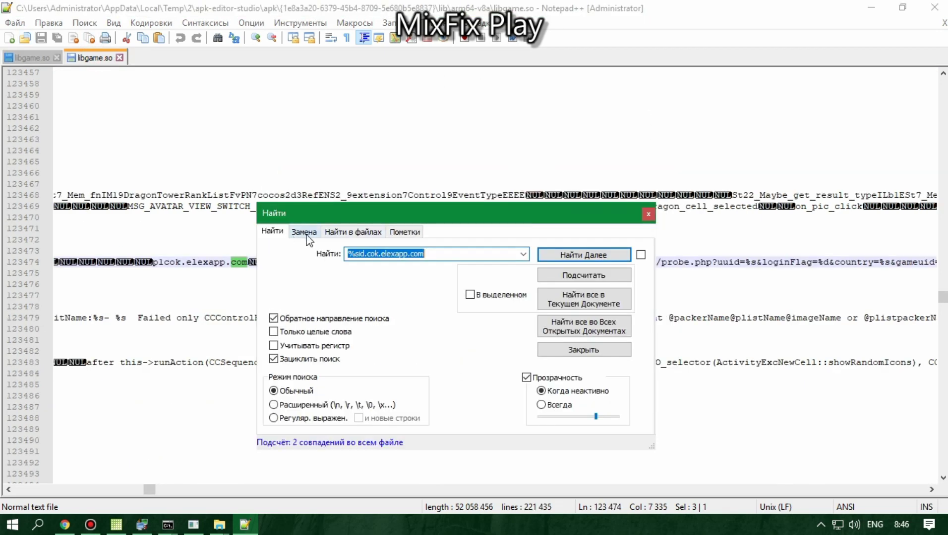
Step: Enter 'вы должны изменить только 3' in Google Translate to get 'you only have to change 3'
{"action": "left_click", "coordinate": [66, 524]}
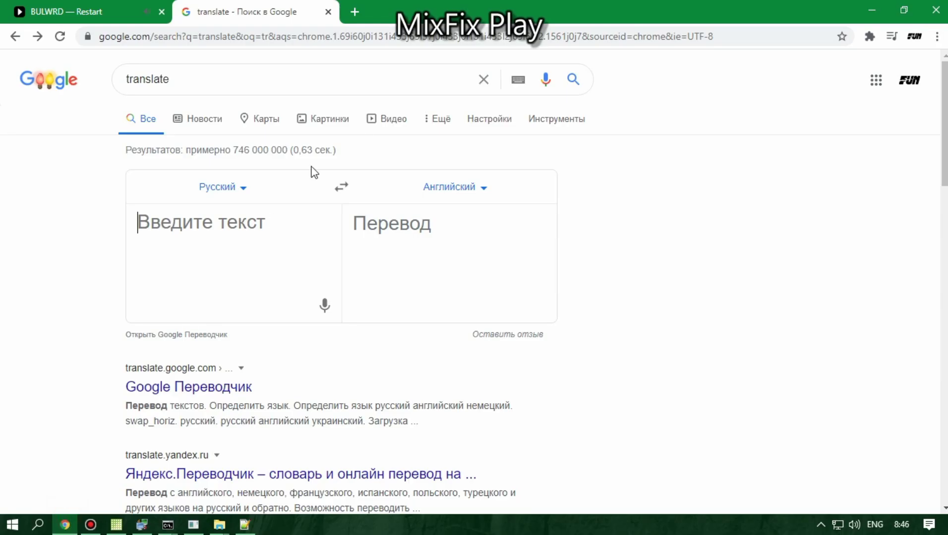
{"action": "left_click", "coordinate": [283, 238]}
{"action": "type", "text": "вы джол"}
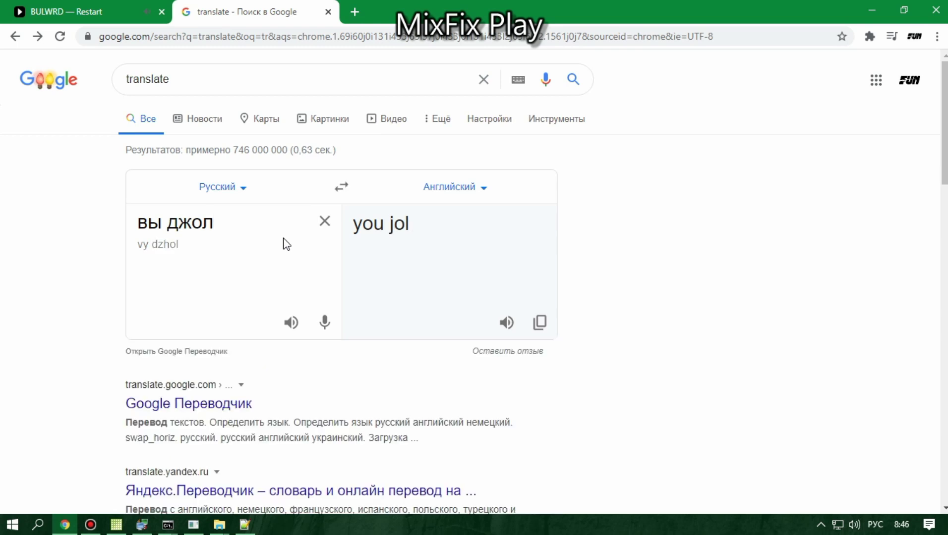
{"action": "key", "text": "BackSpace"}
{"action": "key", "text": "BackSpace"}
{"action": "key", "text": "BackSpace"}
{"action": "type", "text": "олж"}
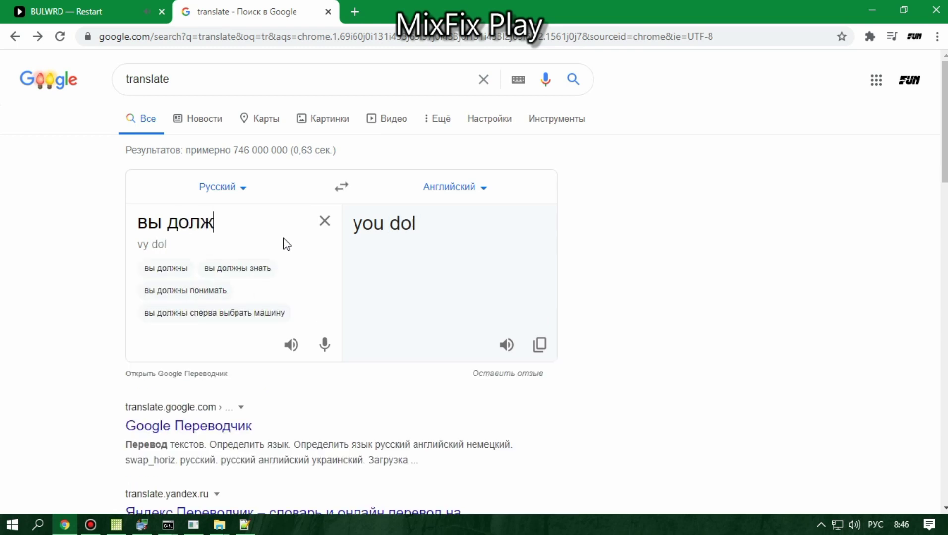
{"action": "type", "text": "ны и"}
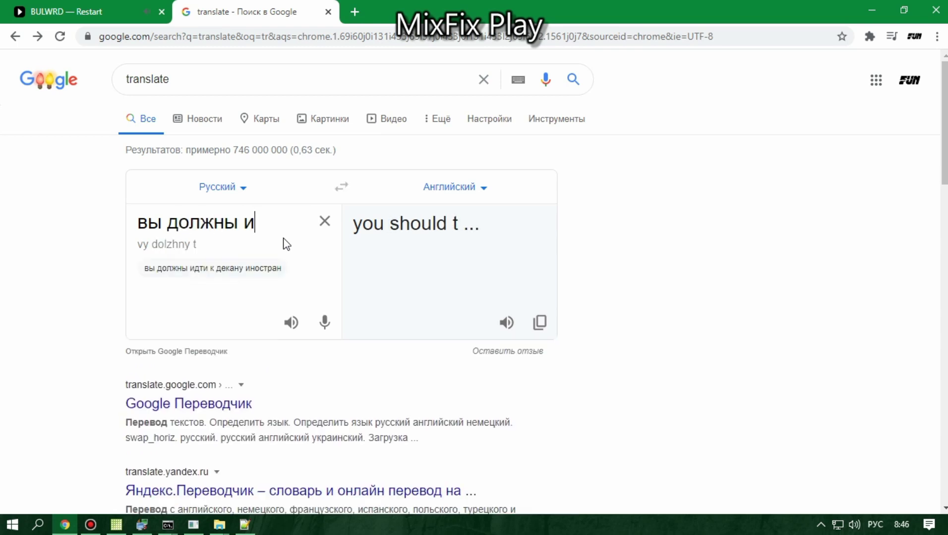
{"action": "type", "text": "змен"}
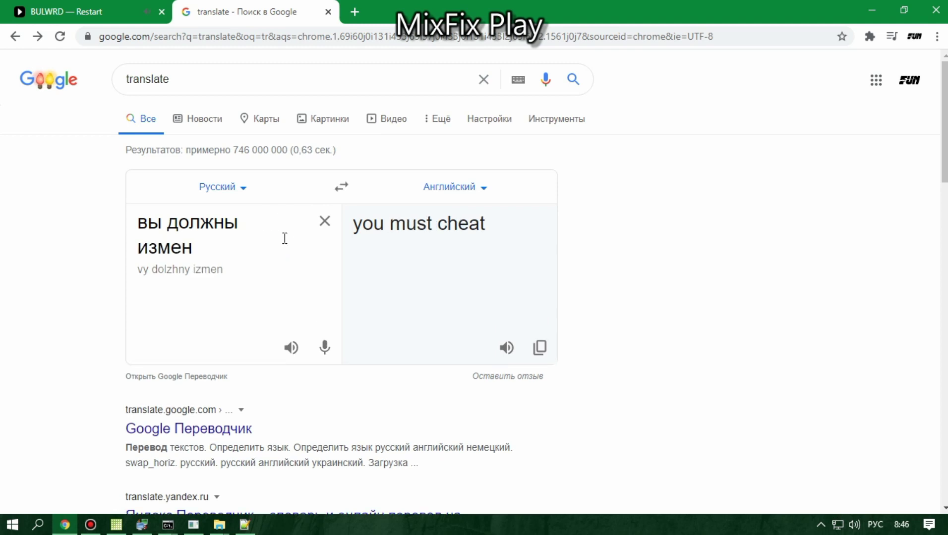
{"action": "type", "text": "ить"}
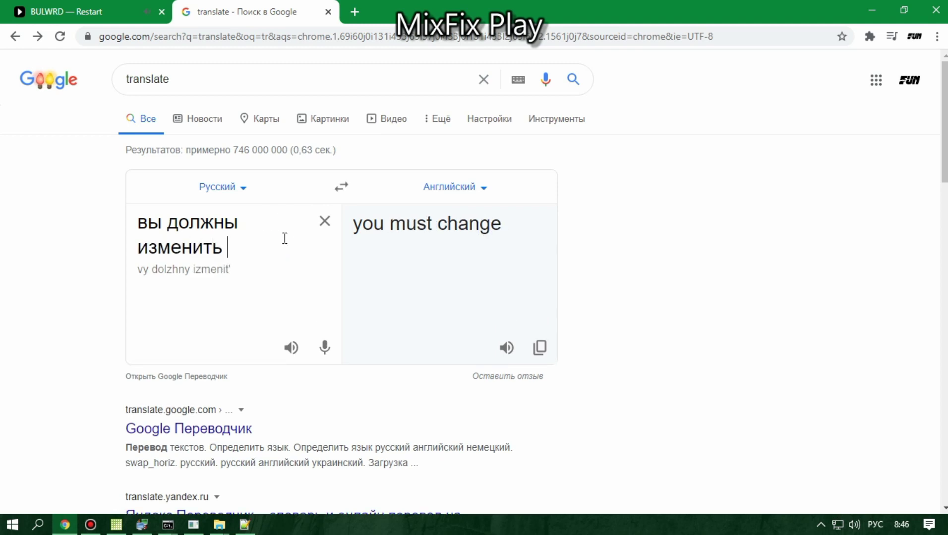
{"action": "type", "text": " только 3"}
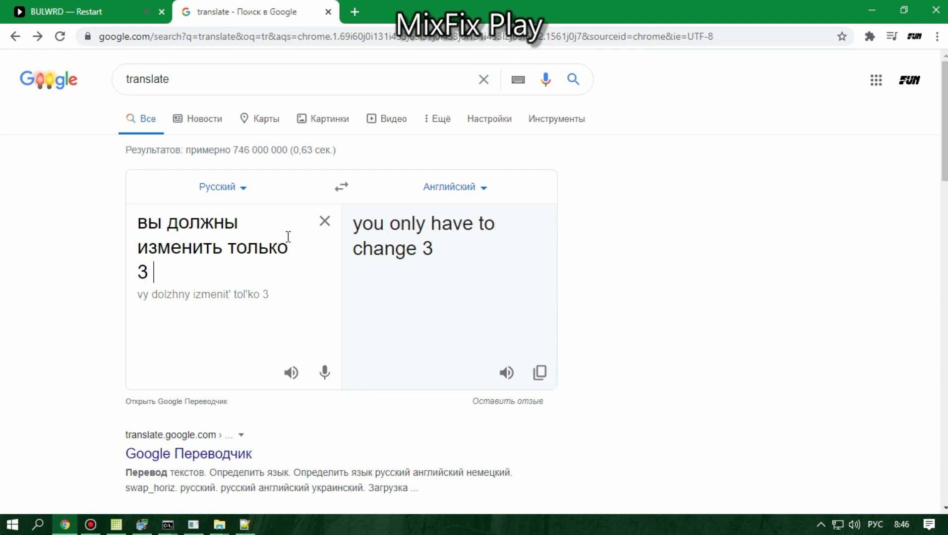
{"action": "left_click", "coordinate": [328, 12]}
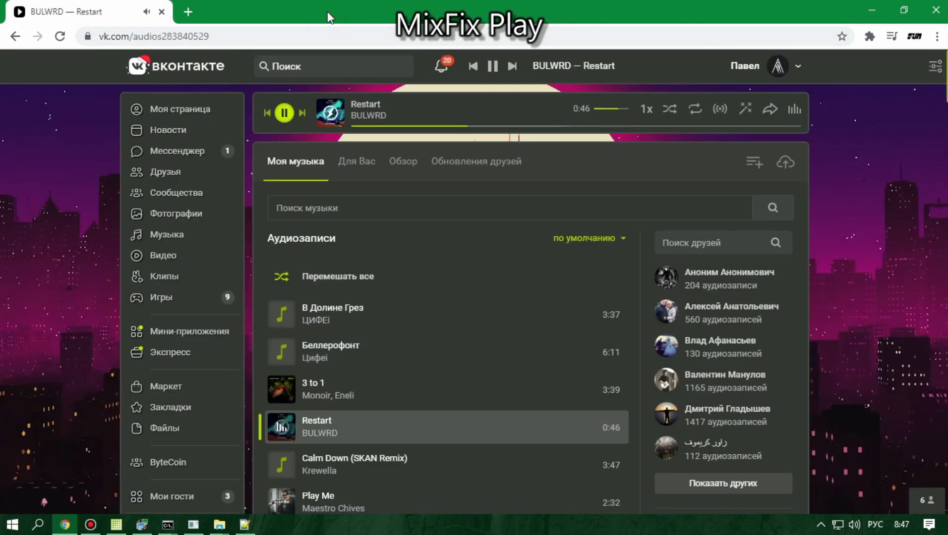
Step: Play Calm Down (SKAN Remix), then close Notepad++, File Explorer and APK Editor Studio
{"action": "left_click", "coordinate": [282, 465]}
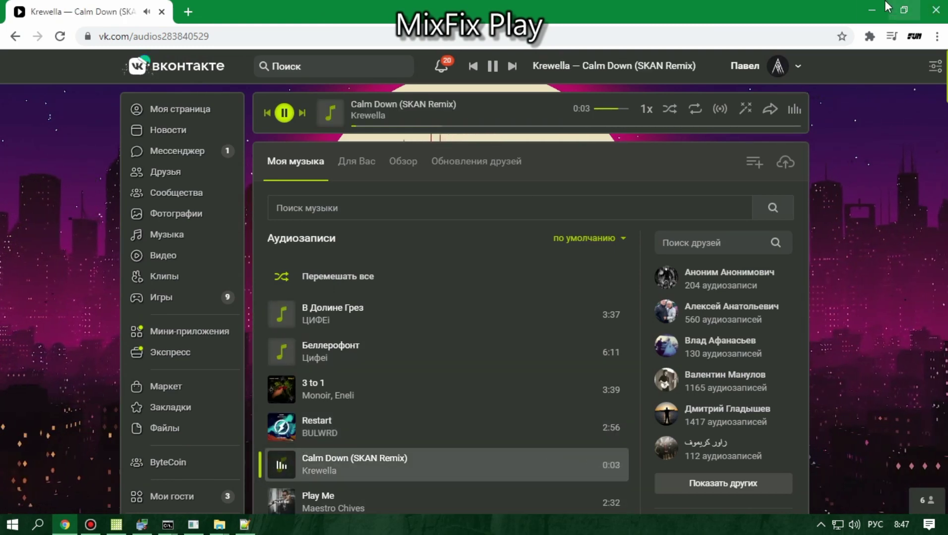
{"action": "left_click", "coordinate": [871, 7]}
{"action": "left_click", "coordinate": [934, 7]}
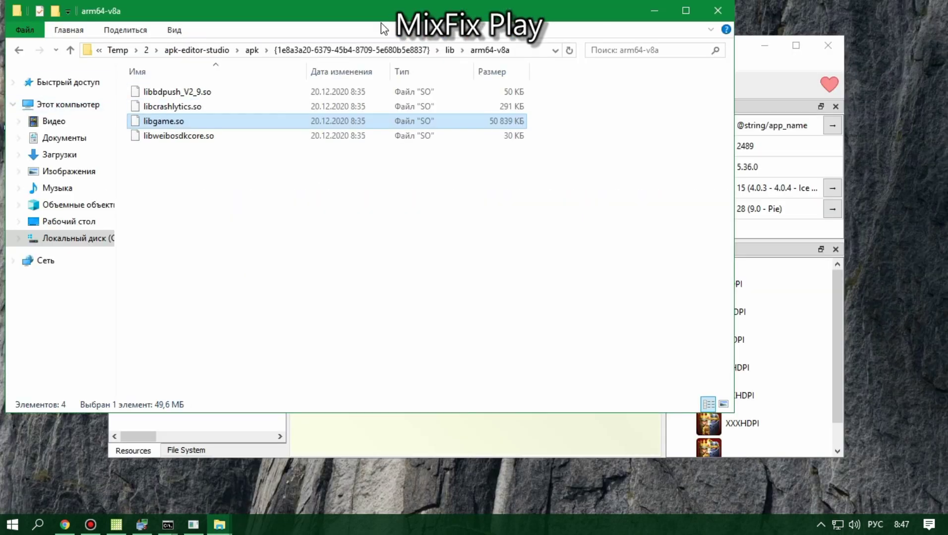
{"action": "left_click", "coordinate": [729, 9]}
{"action": "left_click", "coordinate": [837, 46]}
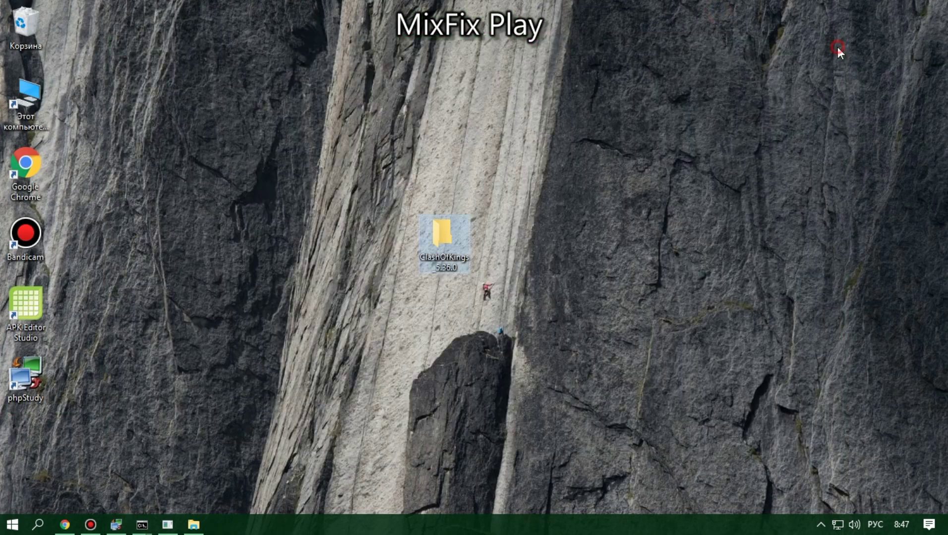
Step: Bring up the ClashOfKings server console and minimize it
{"action": "right_click", "coordinate": [430, 239]}
{"action": "left_click", "coordinate": [123, 424]}
{"action": "mouse_move", "coordinate": [143, 520]}
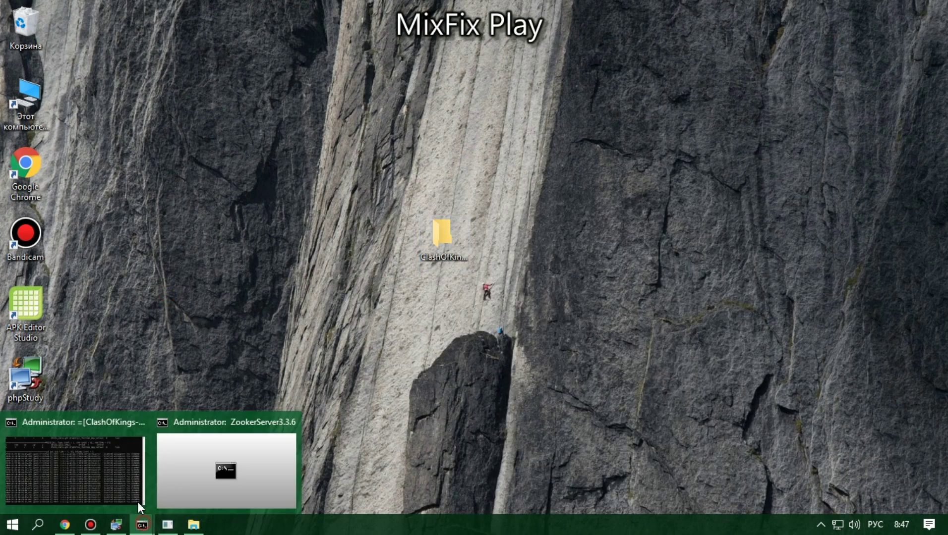
{"action": "left_click", "coordinate": [120, 487]}
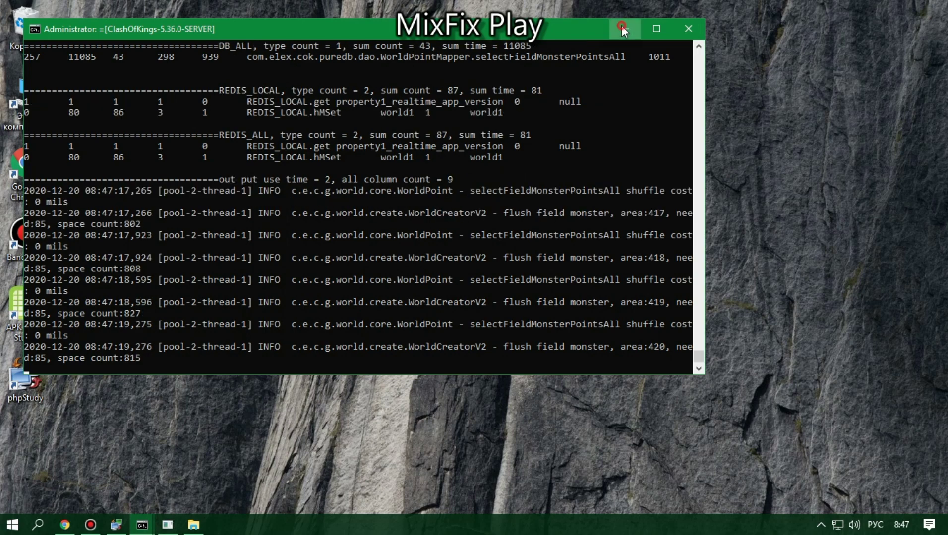
{"action": "left_click", "coordinate": [622, 26]}
Step: Open ClashOfKings_5.36.0, check the Info_check, elex, APK and Install items, then close it
{"action": "double_click", "coordinate": [424, 239]}
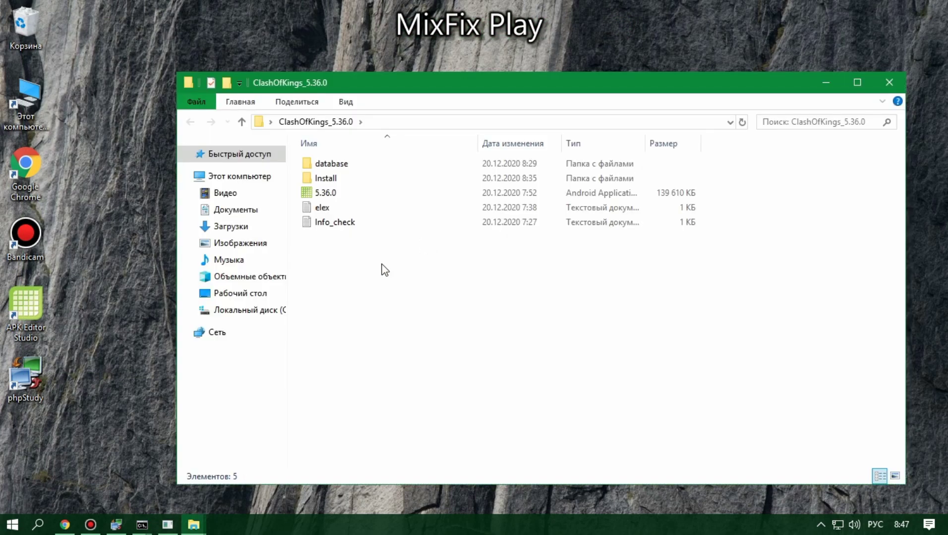
{"action": "left_click", "coordinate": [339, 222]}
{"action": "left_click", "coordinate": [327, 208]}
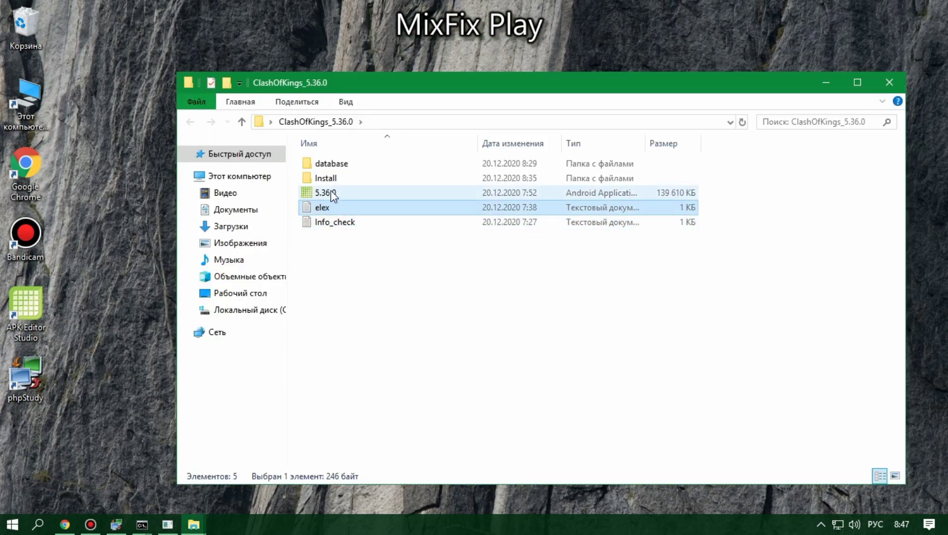
{"action": "left_click", "coordinate": [335, 193]}
{"action": "left_click", "coordinate": [334, 180]}
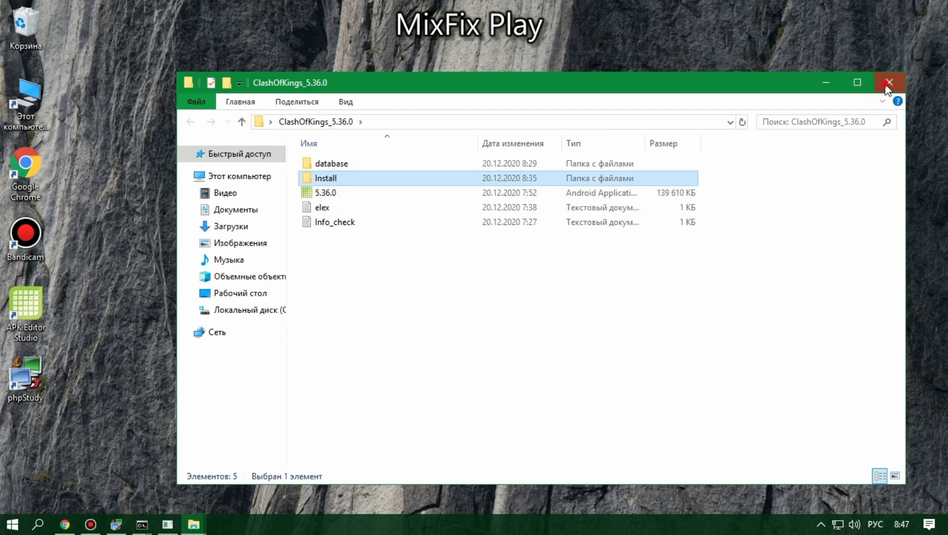
{"action": "left_click", "coordinate": [888, 83]}
{"action": "left_click", "coordinate": [90, 524]}
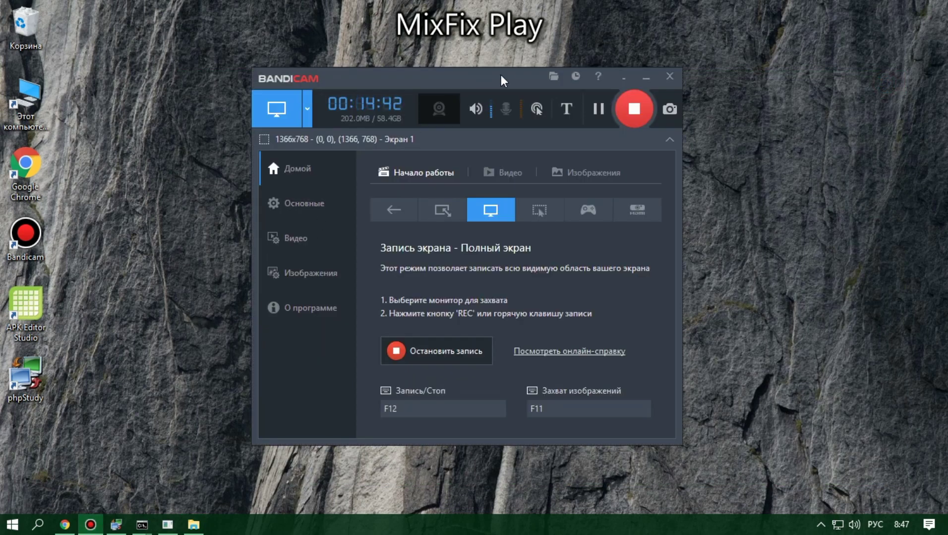
Step: Switch between Chrome and Bandicam, then stop Bandicam's 00:14:58 recording
{"action": "left_click_drag", "start_coordinate": [513, 82], "coordinate": [507, 74]}
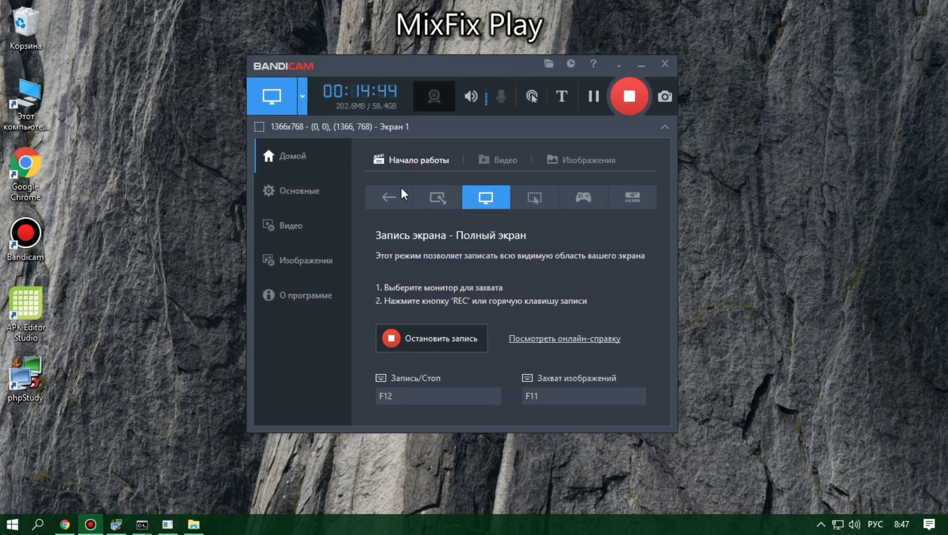
{"action": "left_click", "coordinate": [65, 525]}
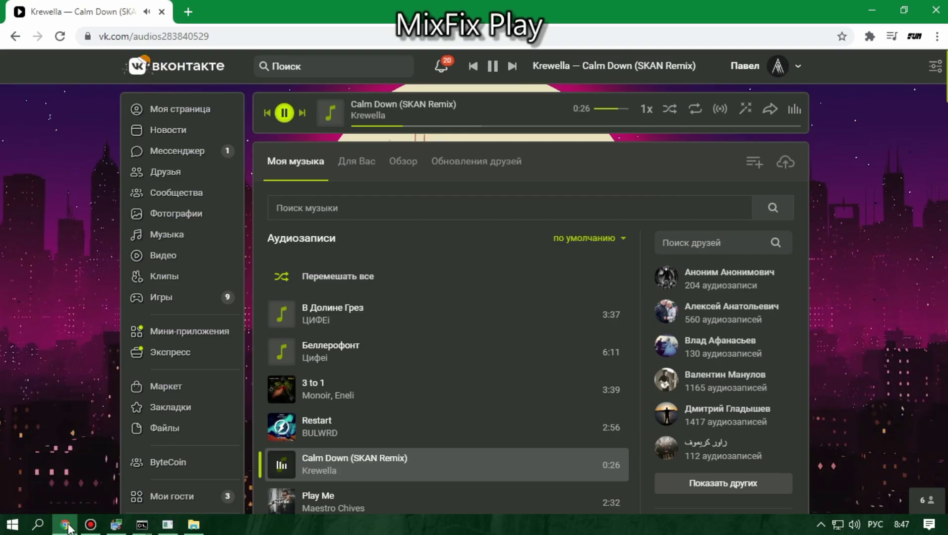
{"action": "left_click", "coordinate": [65, 525]}
{"action": "left_click", "coordinate": [65, 525]}
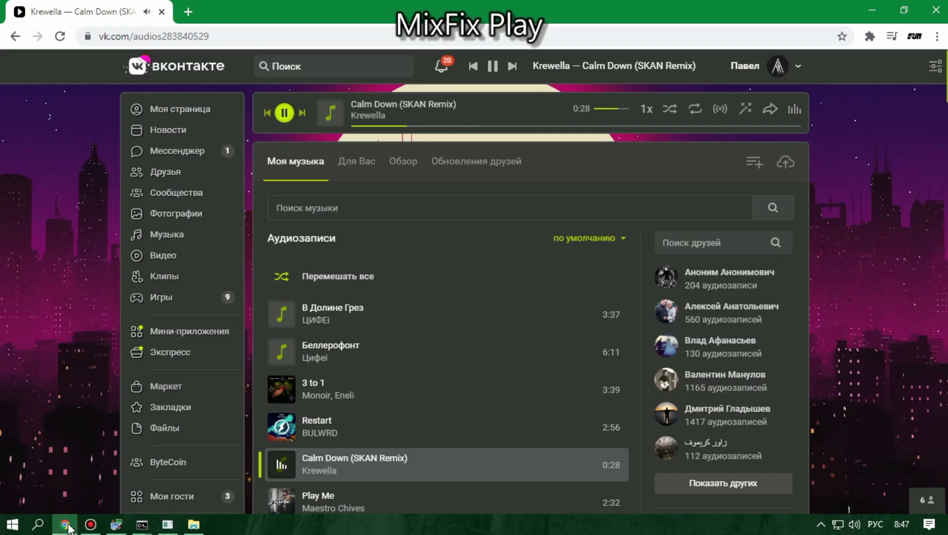
{"action": "mouse_move", "coordinate": [142, 527]}
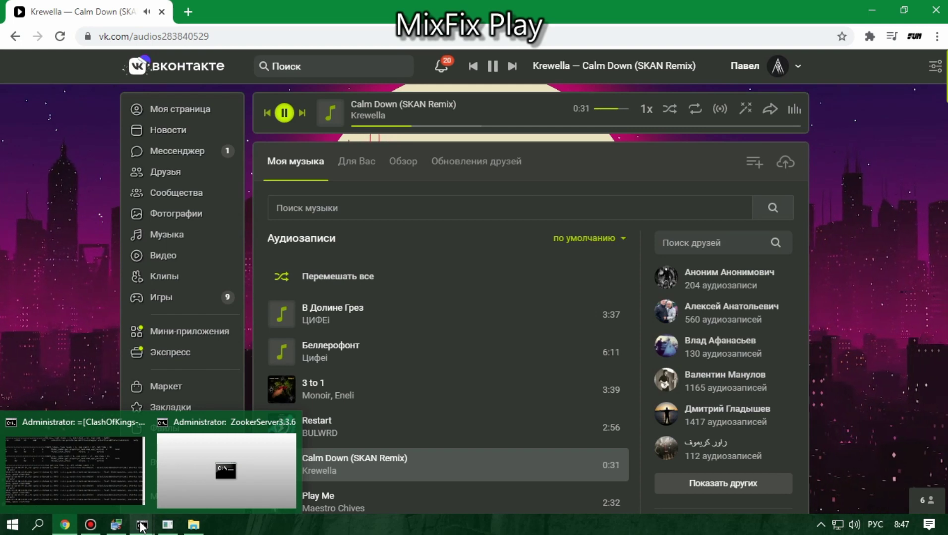
{"action": "left_click", "coordinate": [91, 524]}
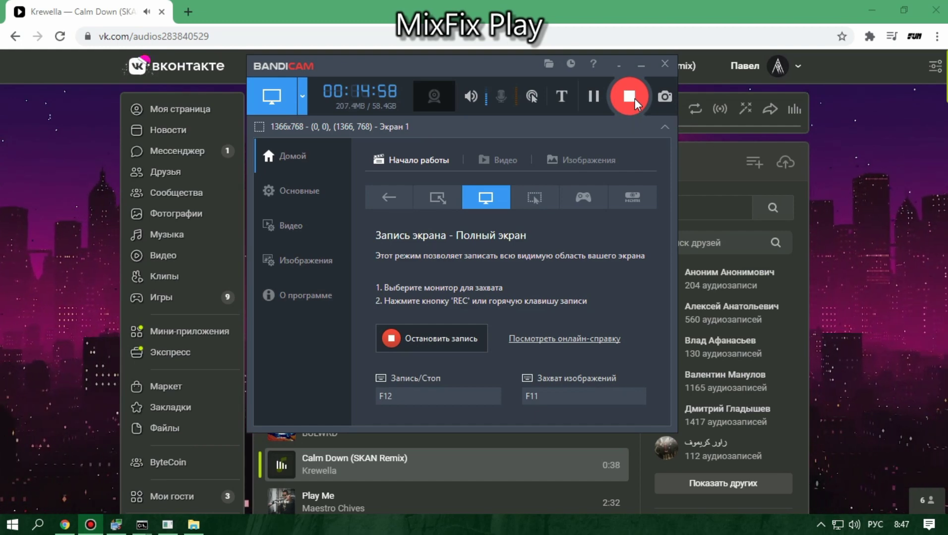
{"action": "left_click", "coordinate": [635, 99]}
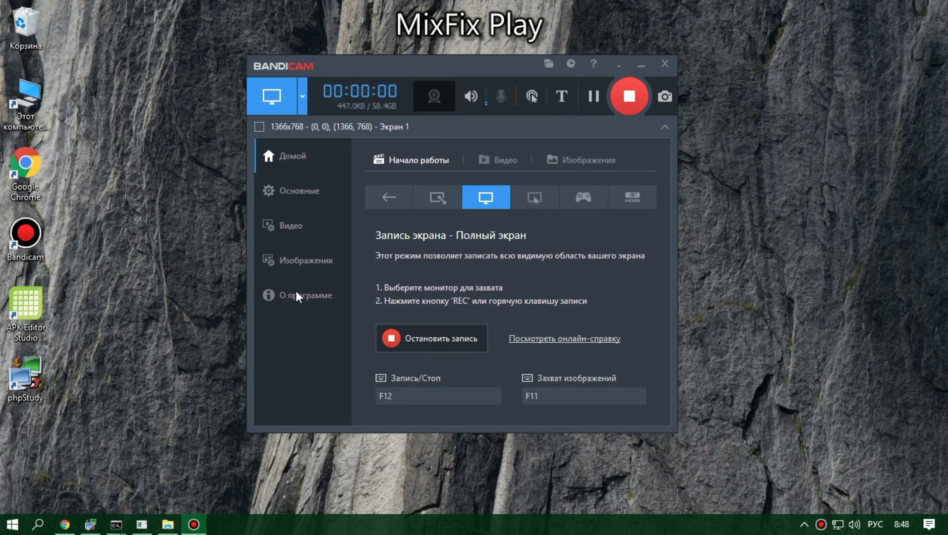
Step: Search 'пан' for Control Panel, go to the firewall's advanced Inbound Rules, and start New Rule
{"action": "left_click", "coordinate": [40, 526]}
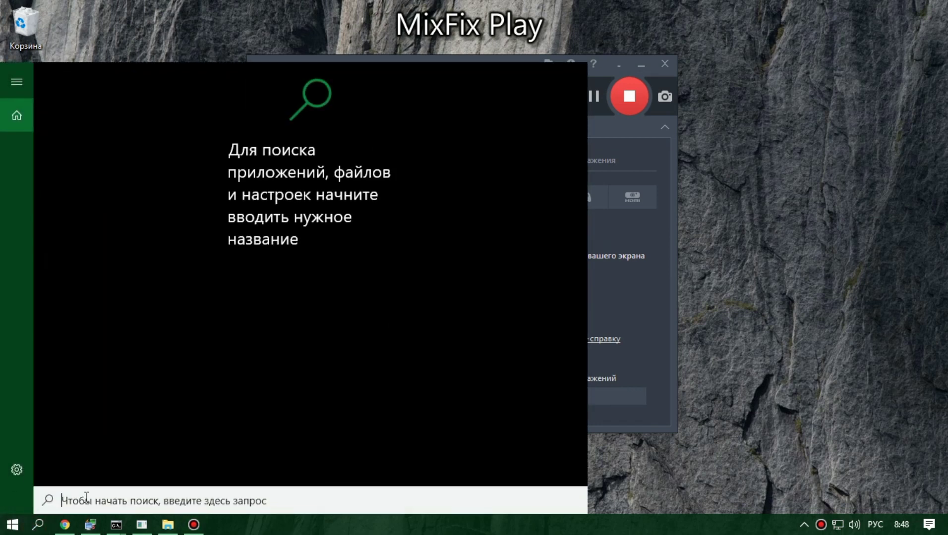
{"action": "type", "text": "пан"}
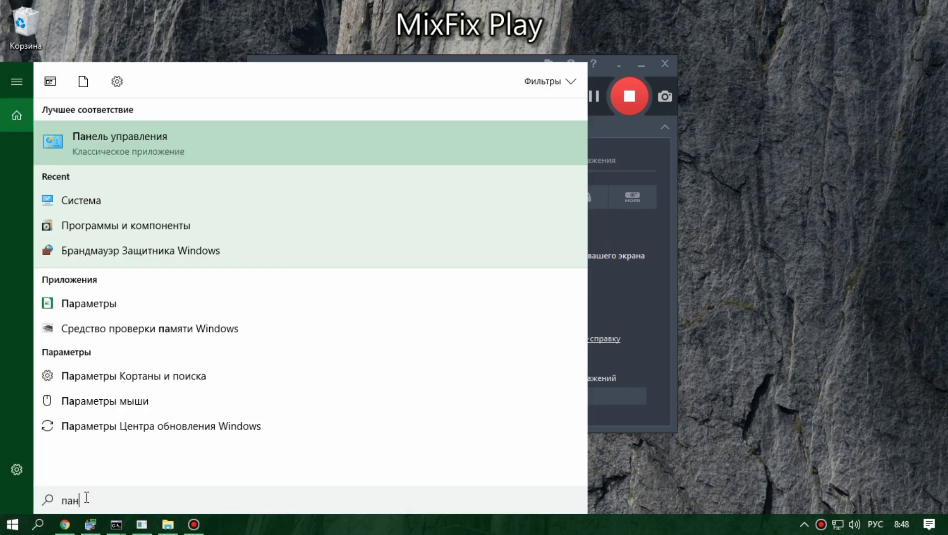
{"action": "left_click", "coordinate": [153, 153]}
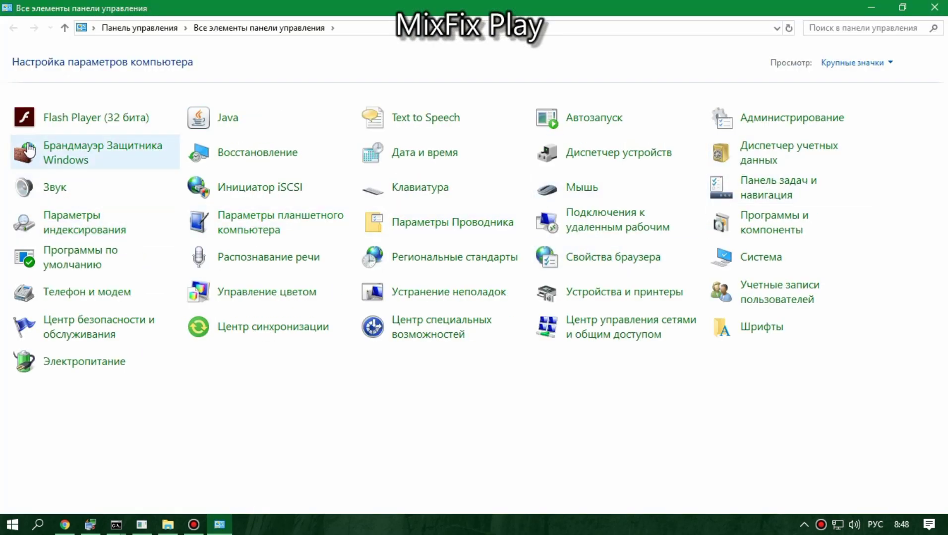
{"action": "left_click", "coordinate": [51, 161]}
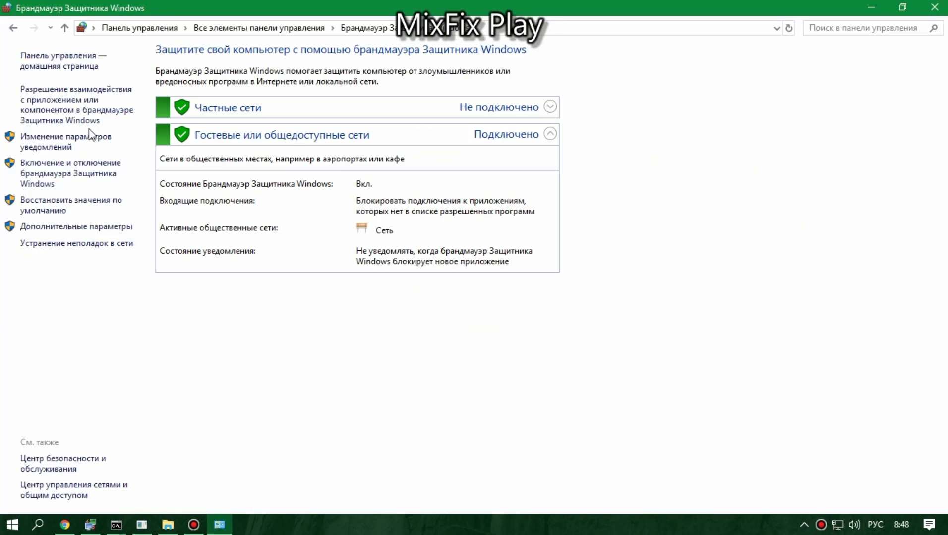
{"action": "left_click", "coordinate": [37, 226]}
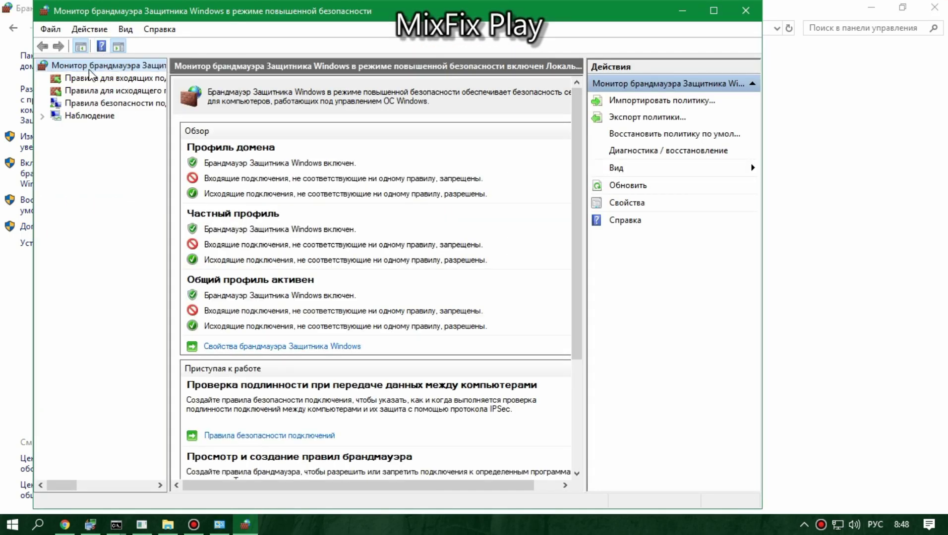
{"action": "left_click", "coordinate": [84, 78]}
{"action": "left_click", "coordinate": [184, 128]}
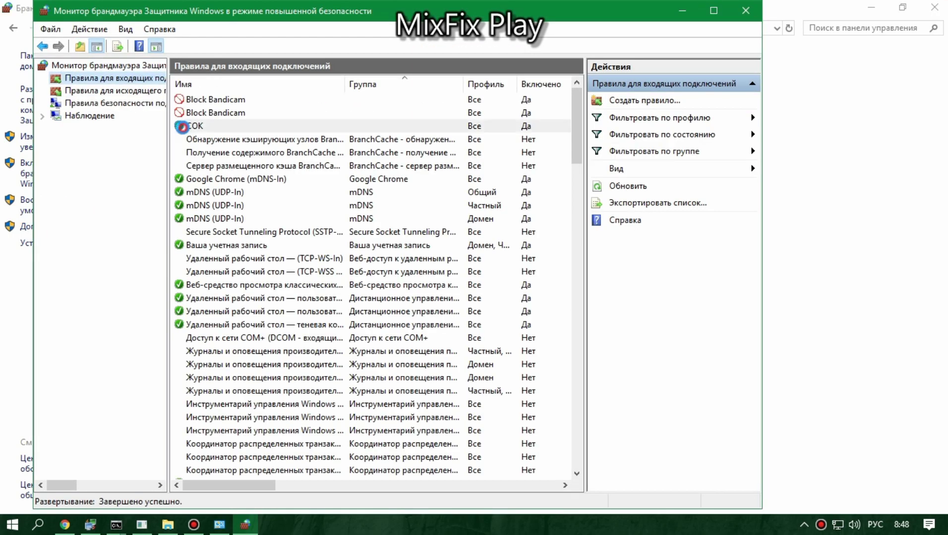
{"action": "left_click", "coordinate": [641, 102]}
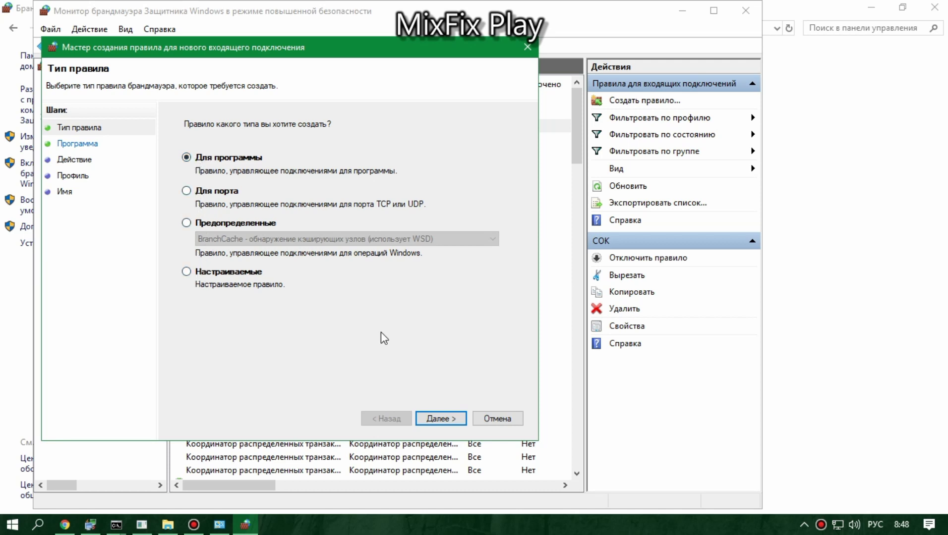
Step: Create inbound rule 'cok' allowing all programs on all profiles, then close the firewall windows
{"action": "left_click", "coordinate": [436, 419]}
{"action": "left_click", "coordinate": [219, 160]}
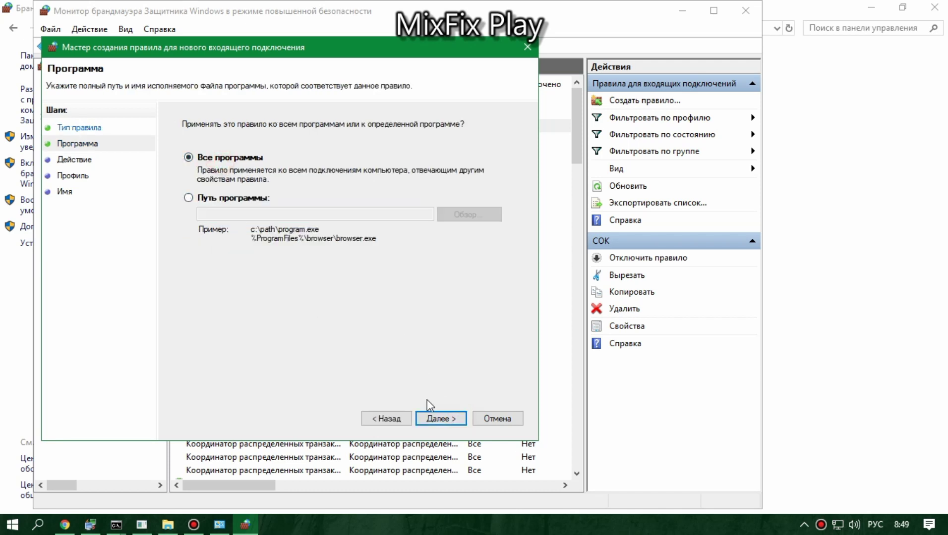
{"action": "left_click", "coordinate": [442, 419]}
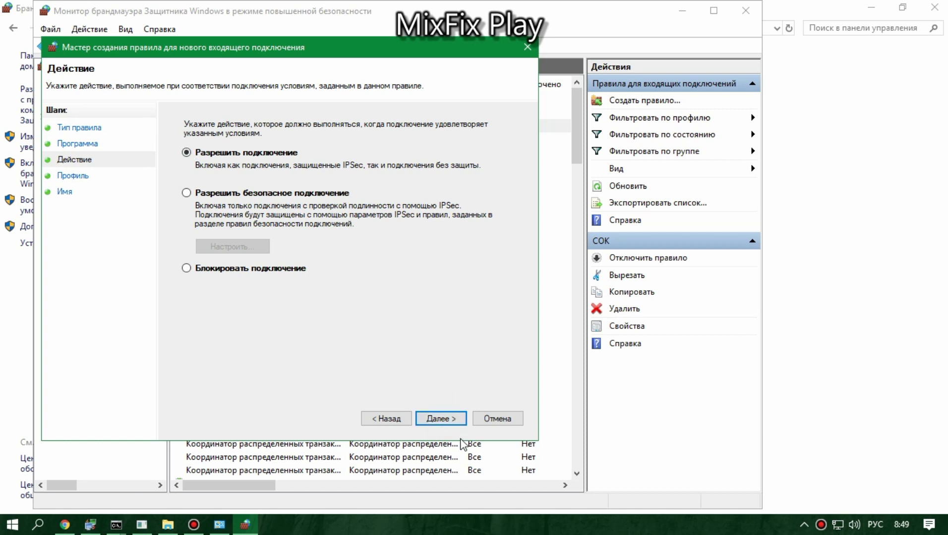
{"action": "left_click", "coordinate": [439, 419]}
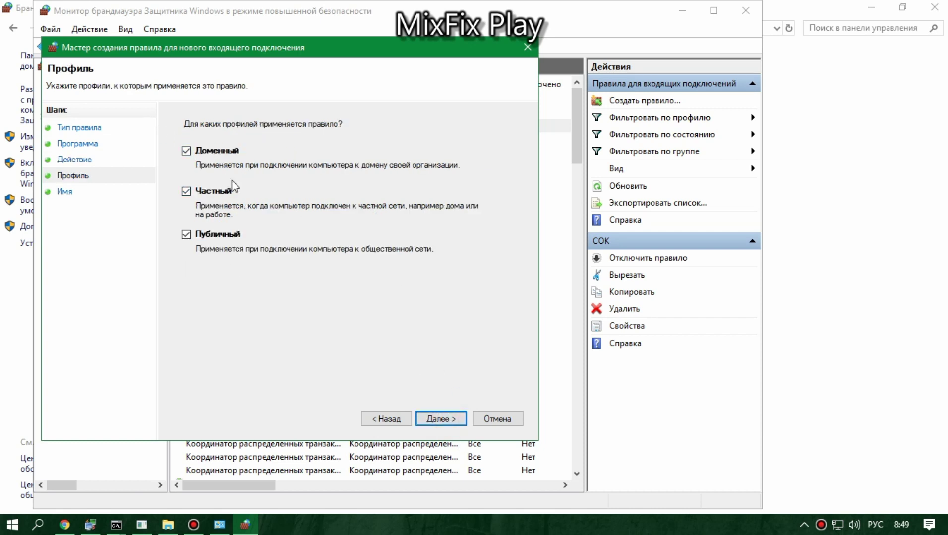
{"action": "left_click", "coordinate": [448, 419]}
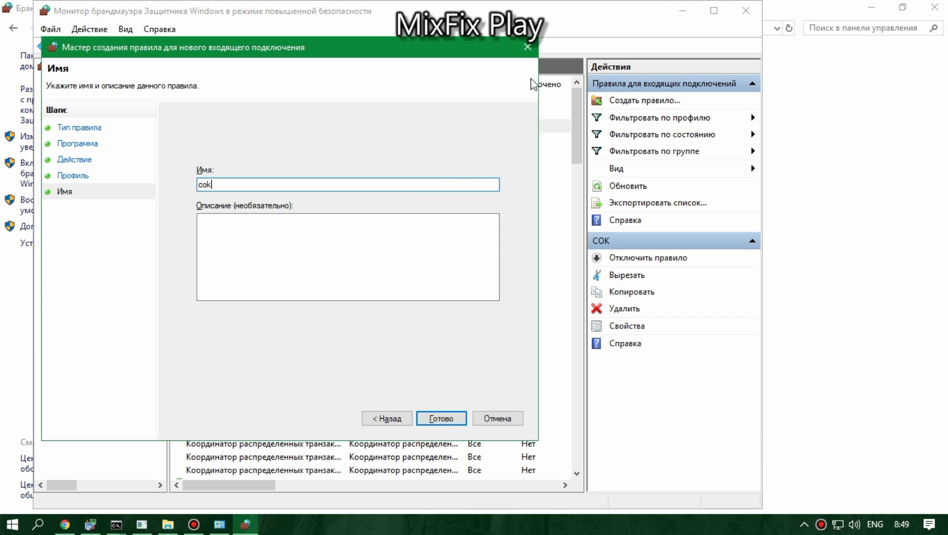
{"action": "left_click", "coordinate": [497, 419]}
{"action": "left_click", "coordinate": [934, 7]}
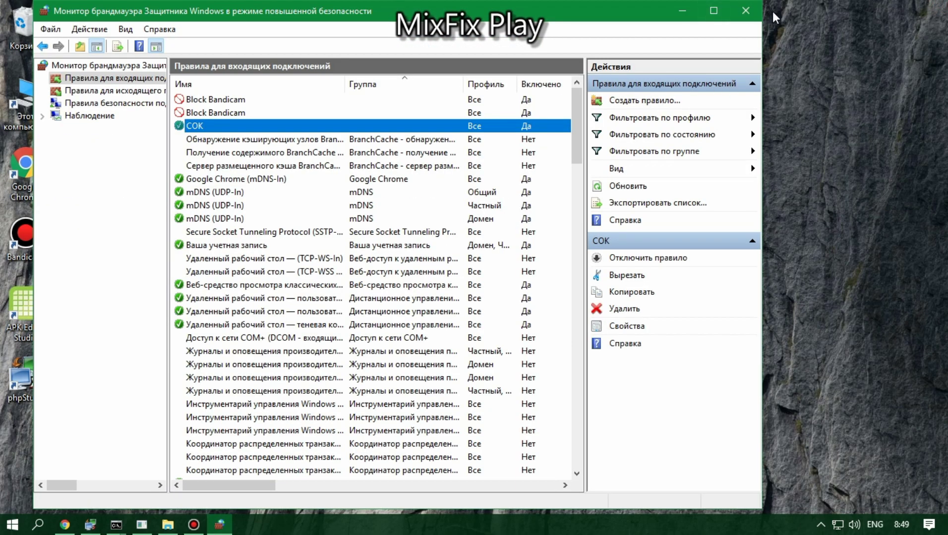
{"action": "left_click", "coordinate": [746, 10]}
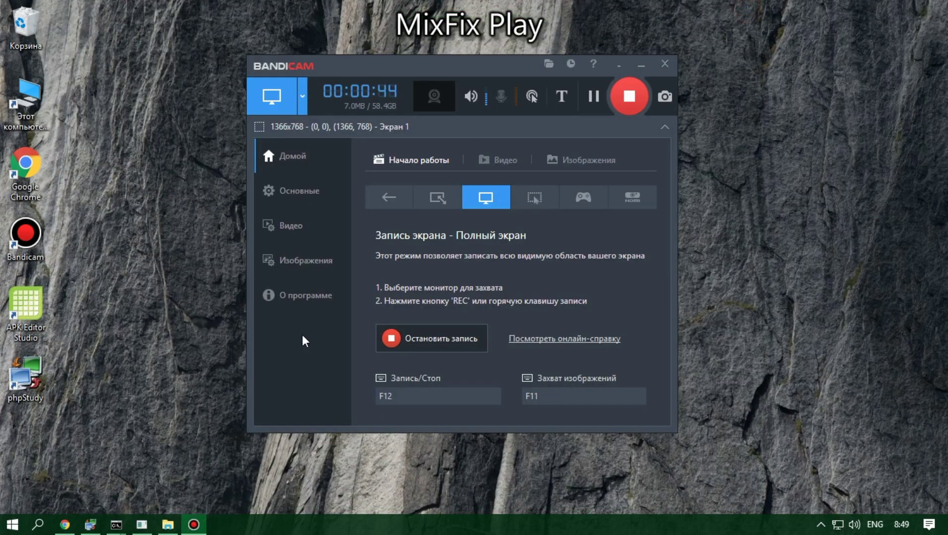